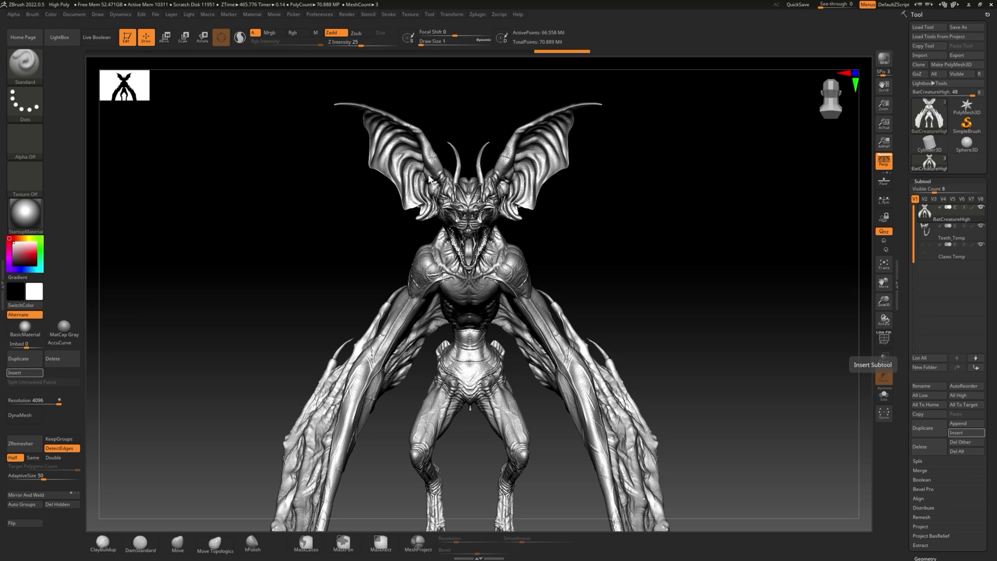
Examine the bat creature sculpt from several angles and review its BatCreatureHigh, Teeth_Temp and Claws Temp subtools
mouse_move(515, 244)
mouse_down()
mouse_move(547, 241)
mouse_move(519, 213)
mouse_up()
alt+right_drag(519, 213, 576, 220)
mouse_move(576, 220)
ctrl+right_down()
mouse_move(581, 260)
mouse_move(661, 248)
mouse_move(613, 231)
ctrl+right_up()
mouse_move(613, 231)
mouse_down()
mouse_move(716, 311)
mouse_move(625, 330)
mouse_move(674, 292)
mouse_up()
key(f)
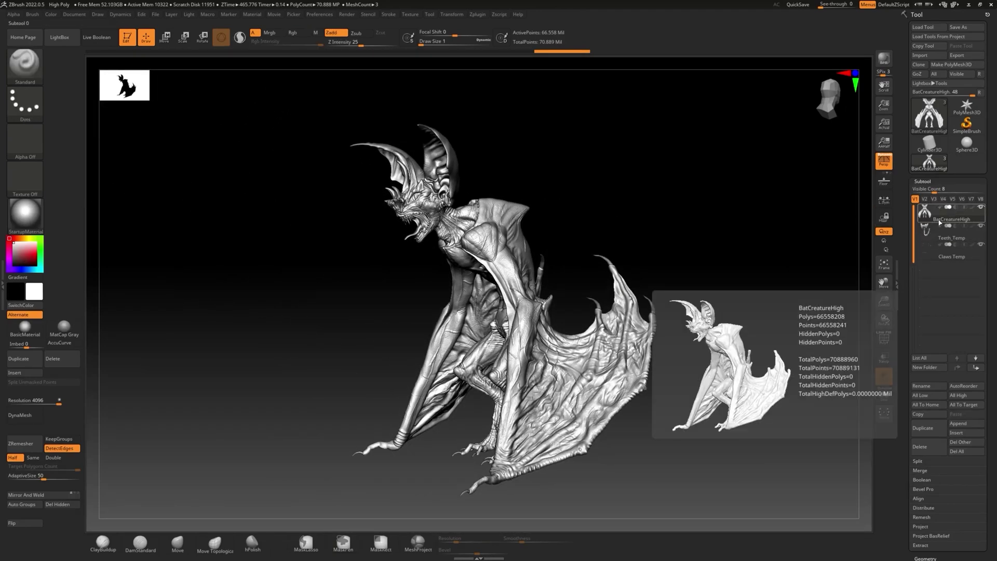
click(941, 240)
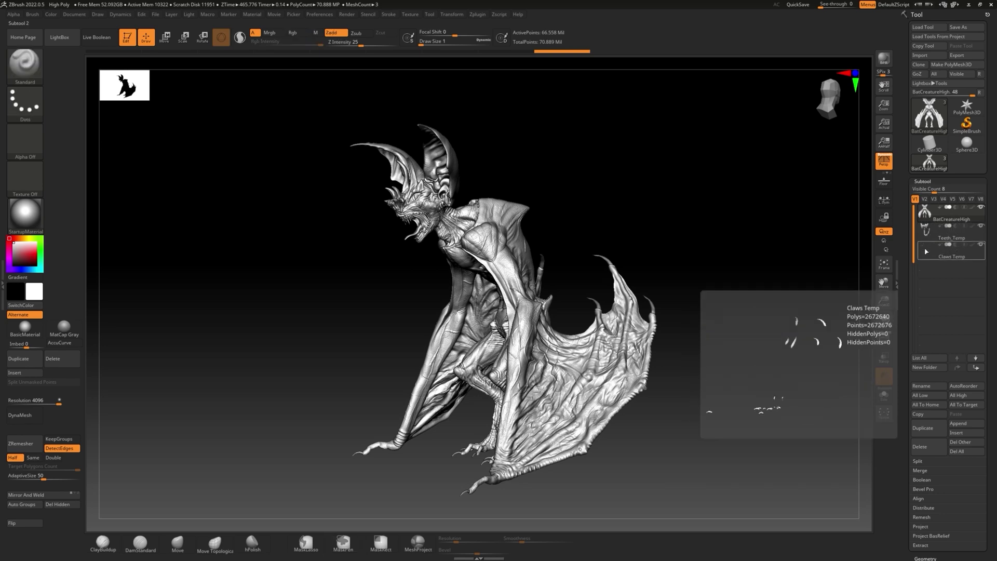
click(936, 253)
shift+drag(734, 225, 565, 247)
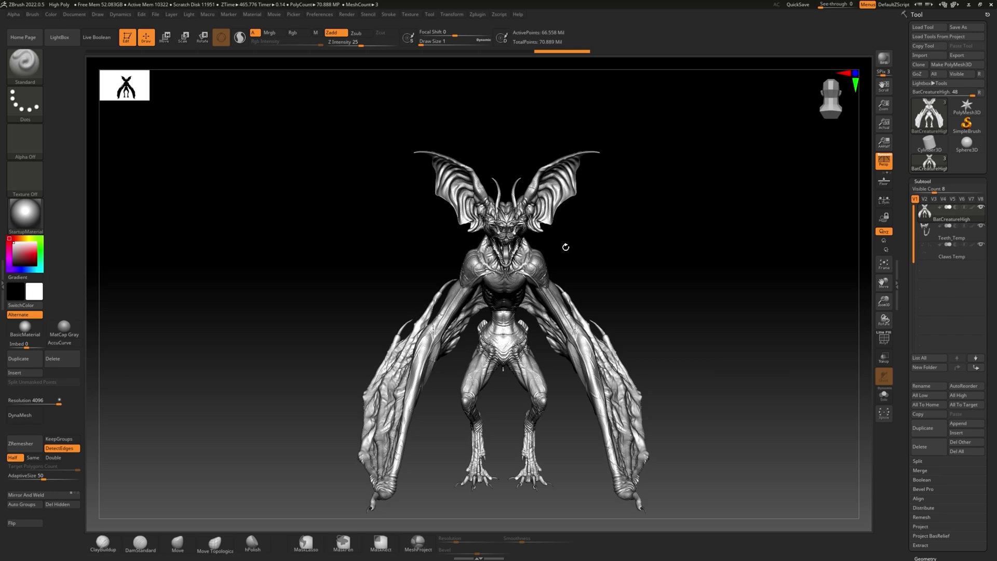
mouse_move(565, 247)
mouse_down()
mouse_move(552, 248)
mouse_move(600, 265)
mouse_up()
ctrl+right_drag(567, 237, 628, 291)
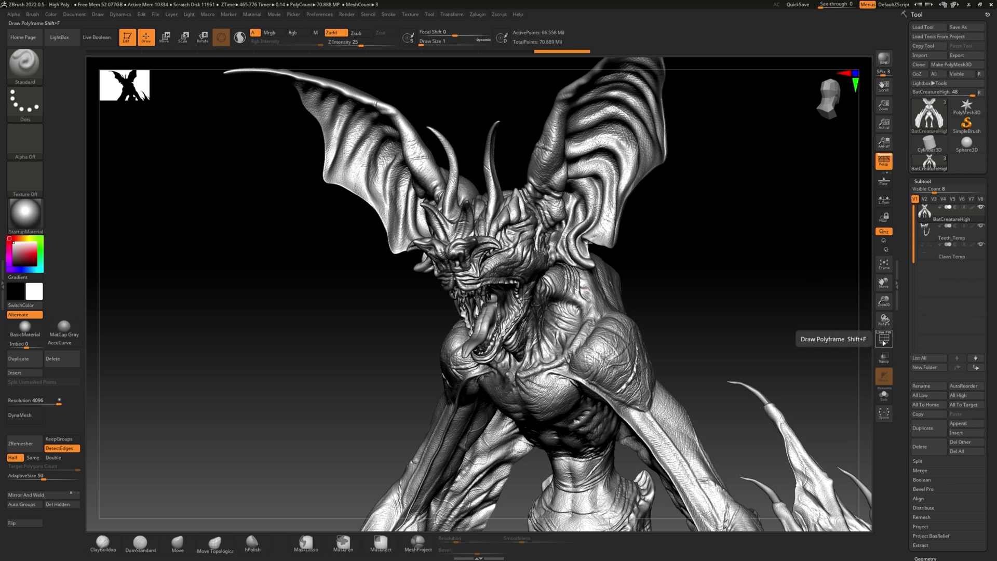
Turn on the polyframe display to inspect the polygroups of the creature's subtools
key(ctrl)
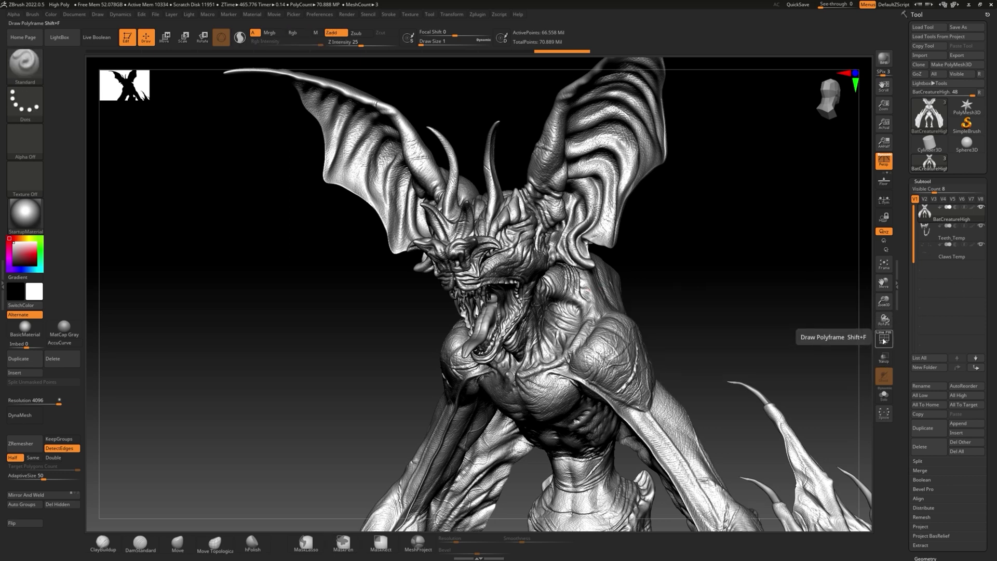
click(886, 342)
ctrl+right_drag(714, 314, 622, 237)
mouse_move(929, 238)
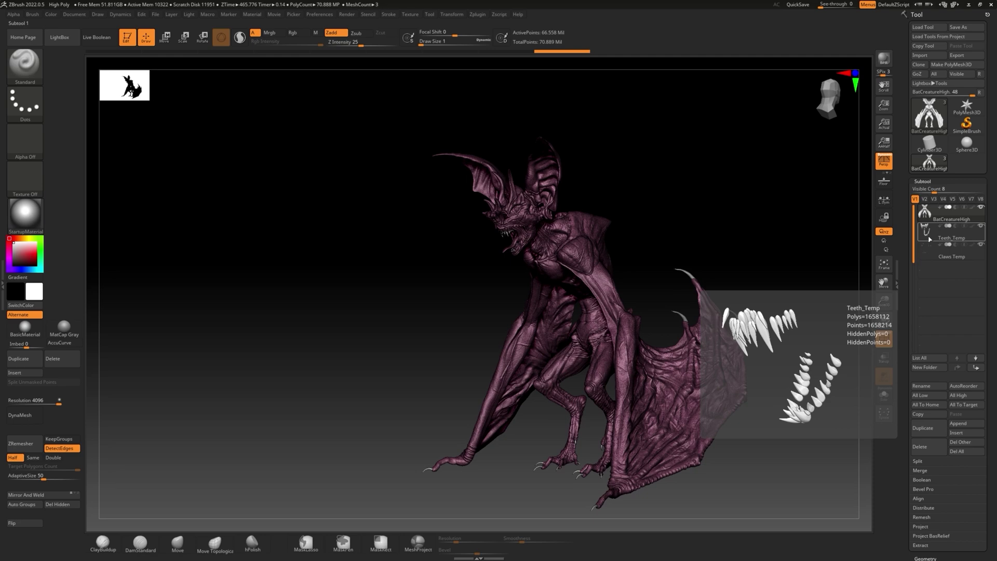
alt+right_drag(568, 218, 592, 226)
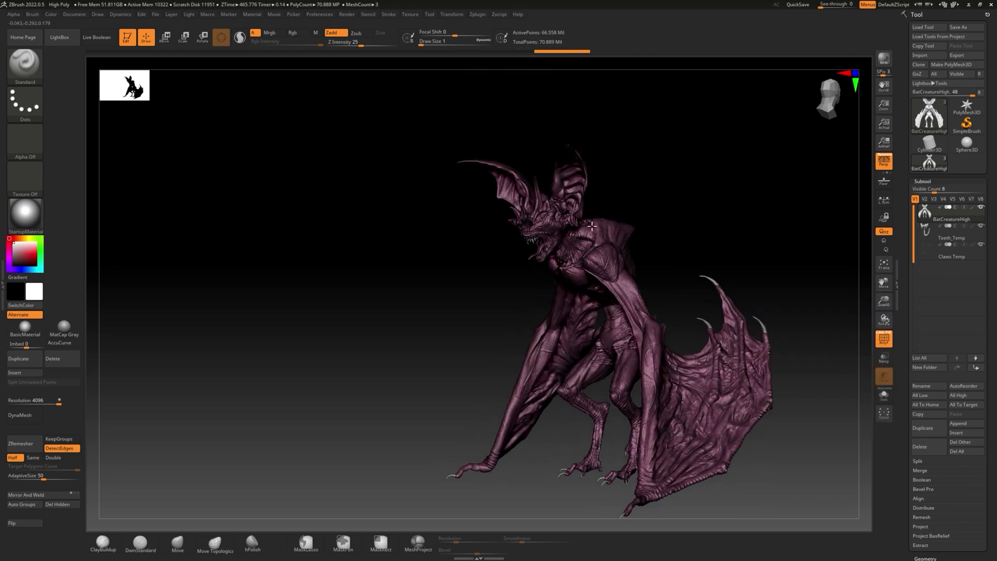
Assign the entire BatCreatureHigh body to a single new polygroup and check it up close
key(ctrl)
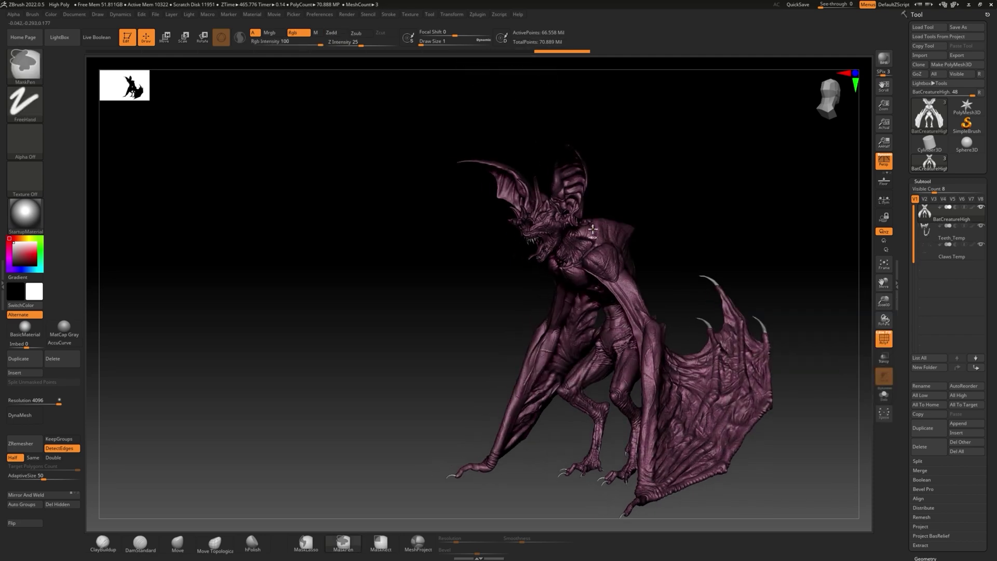
key(ctrl+w)
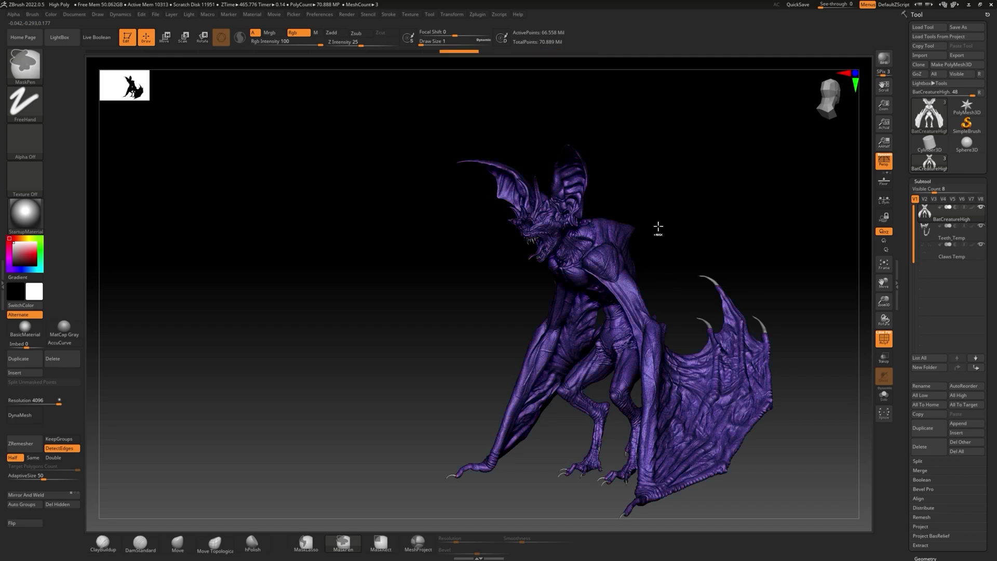
key(ctrl+w)
mouse_move(677, 227)
right_down()
mouse_move(676, 243)
mouse_move(512, 228)
right_up()
ctrl+right_drag(511, 228, 511, 255)
right_drag(512, 254, 659, 244)
key(ctrl)
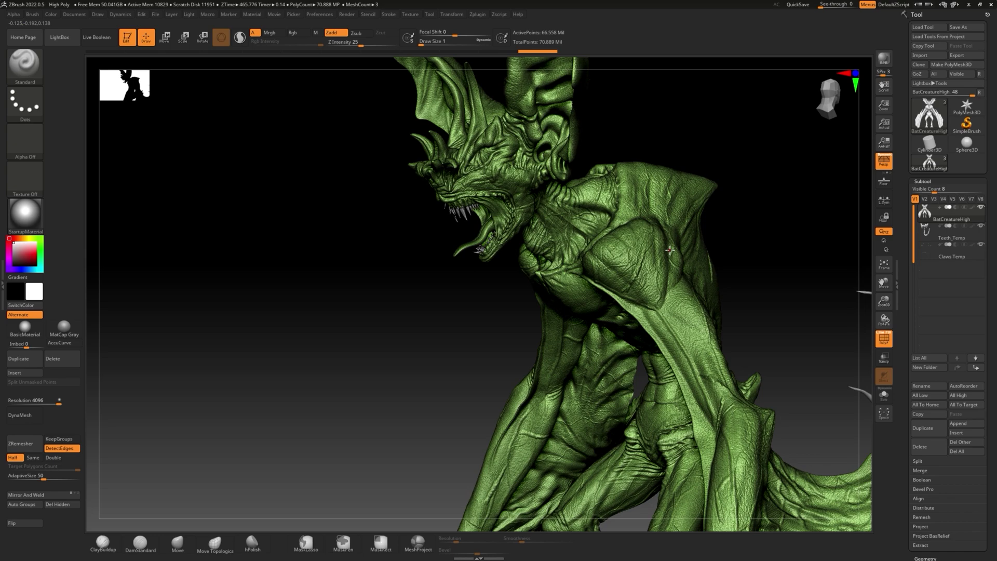
Select the Teeth_Temp subtool and assign all the teeth to one polygroup
click(938, 231)
key(ctrl)
mouse_move(471, 208)
ctrl+right_down()
mouse_move(373, 228)
mouse_move(443, 222)
ctrl+right_up()
key(ctrl+w)
ctrl+right_drag(667, 240, 496, 217)
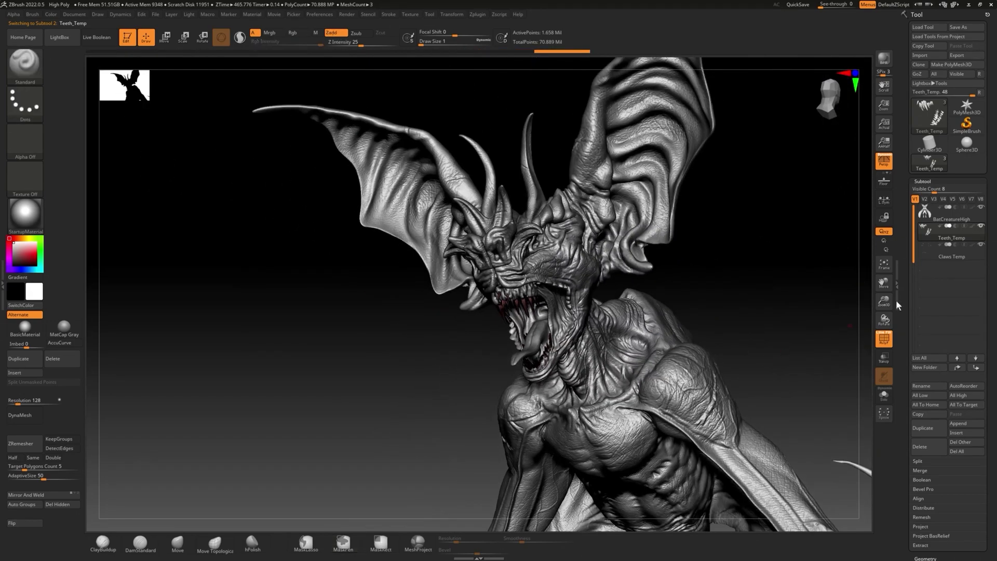
Select the Claws Temp subtool and assign all the claws to one polygroup
click(940, 251)
alt+right_drag(607, 462, 514, 390)
key(ctrl)
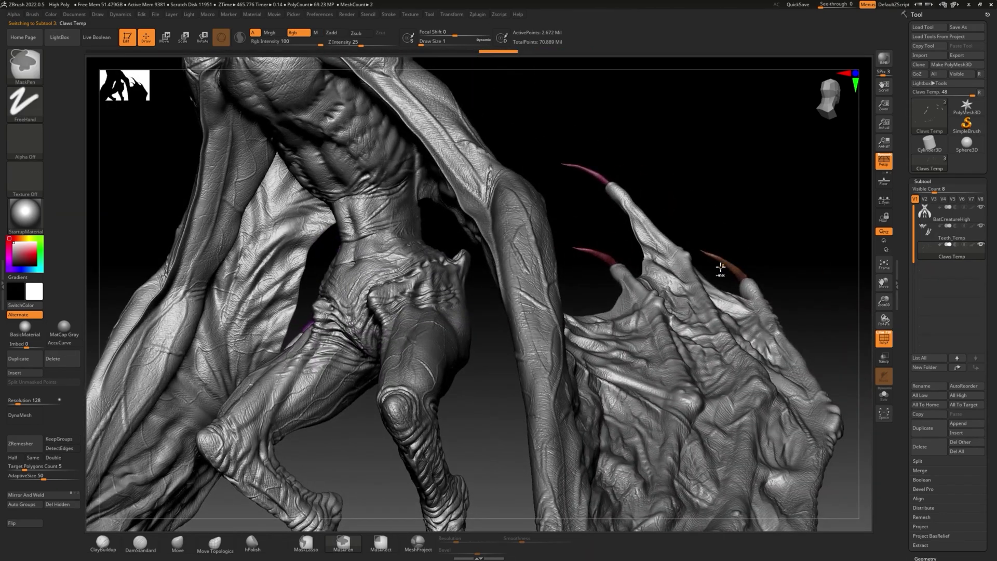
ctrl+right_drag(720, 267, 618, 243)
right_drag(617, 243, 581, 291)
ctrl+right_drag(474, 245, 574, 272)
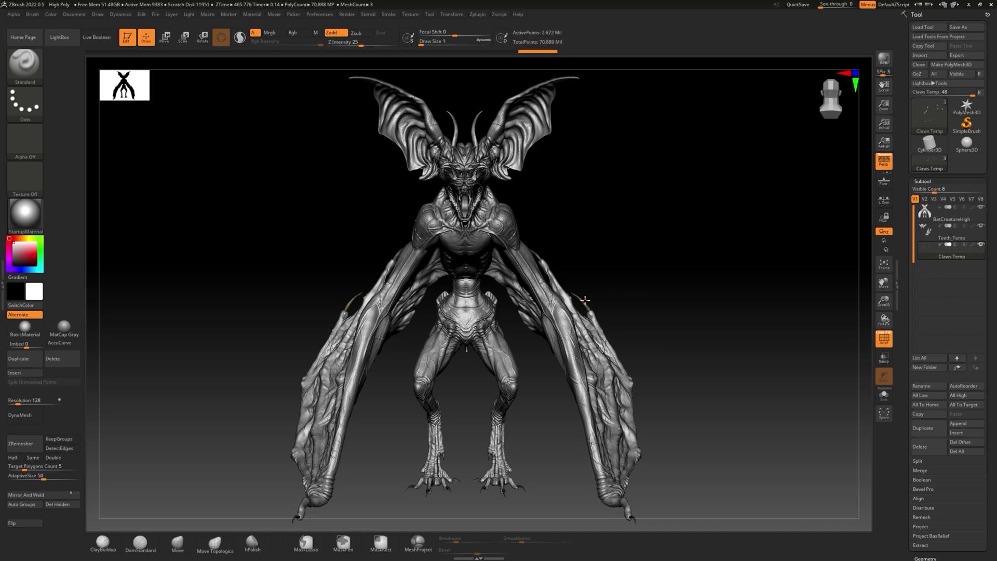
Save the tool over the existing BatCreatureHigh.ztl in the BatCreatureTutorial High Poly folder, accepting the replacement
click(961, 32)
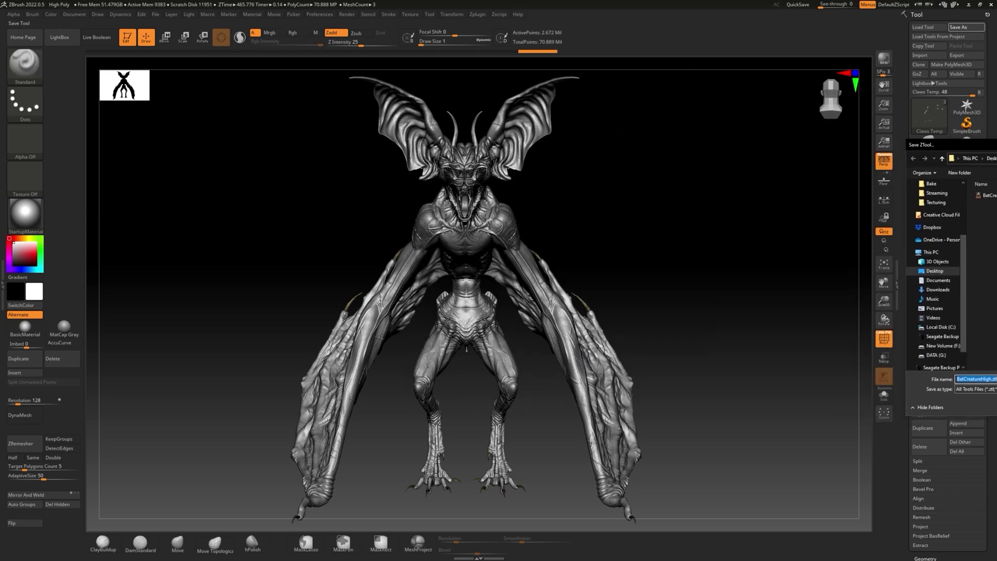
drag(995, 146, 516, 123)
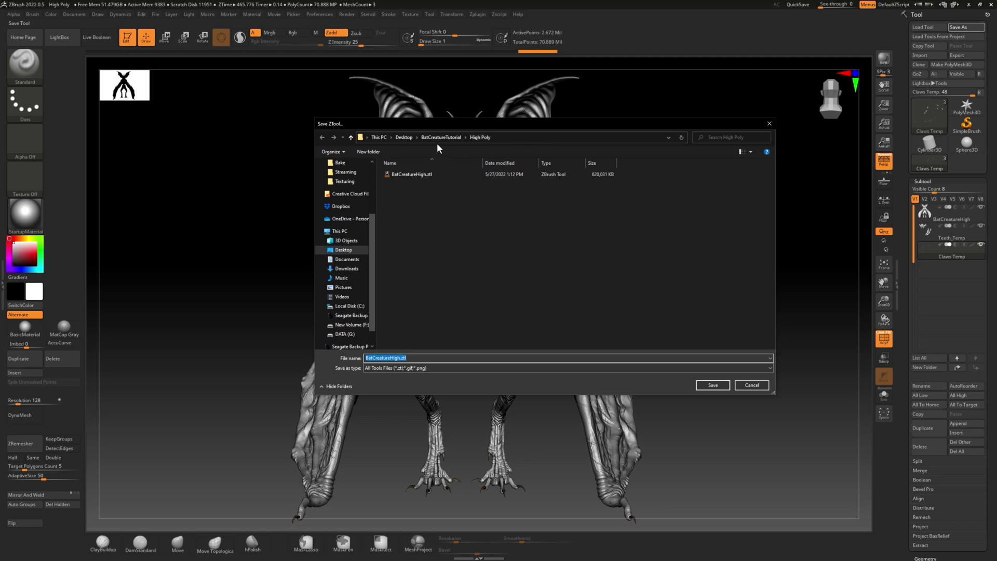
click(406, 175)
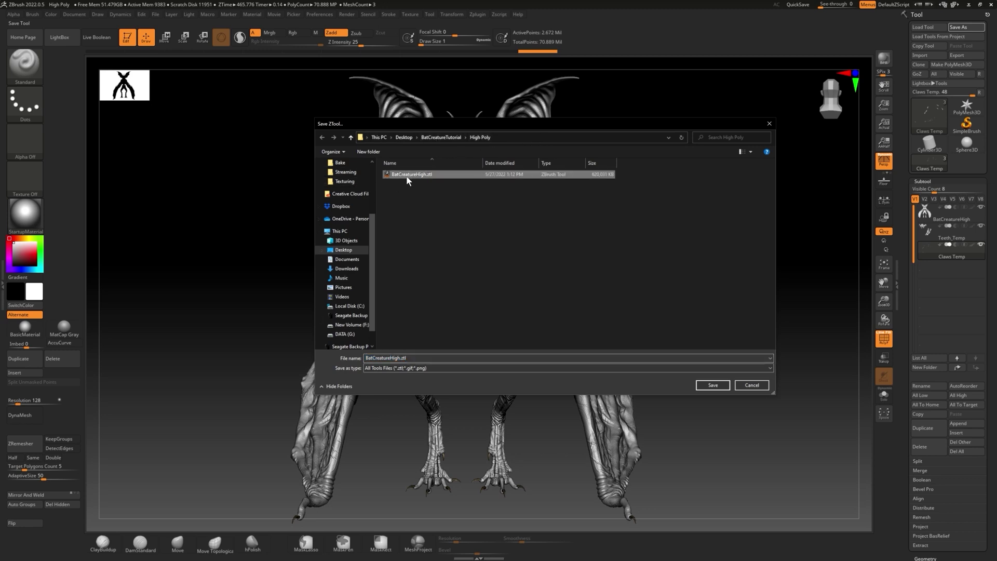
click(708, 384)
click(516, 281)
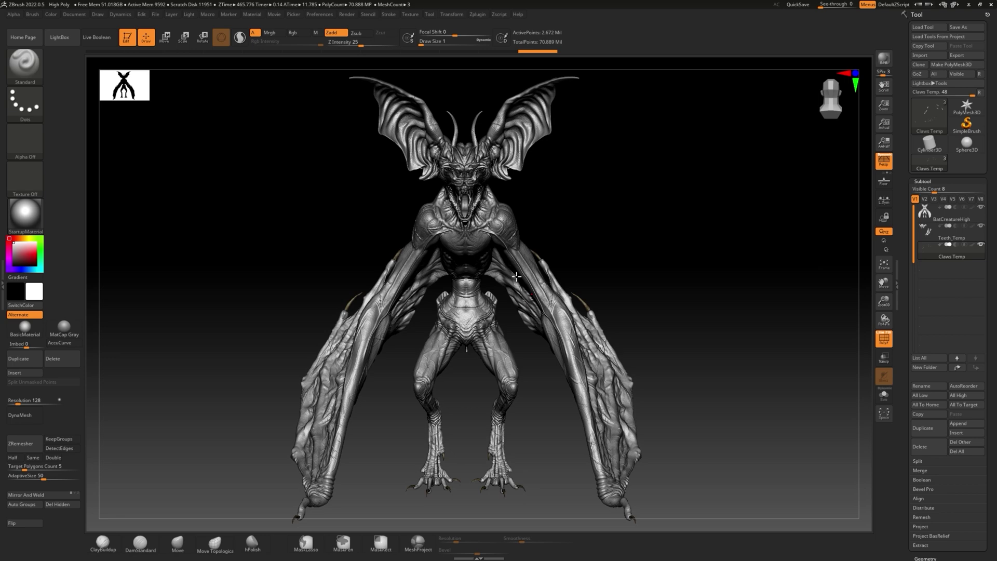
Make BatCreatureHigh the active subtool and turn off the polyframe display
drag(623, 251, 826, 288)
click(925, 221)
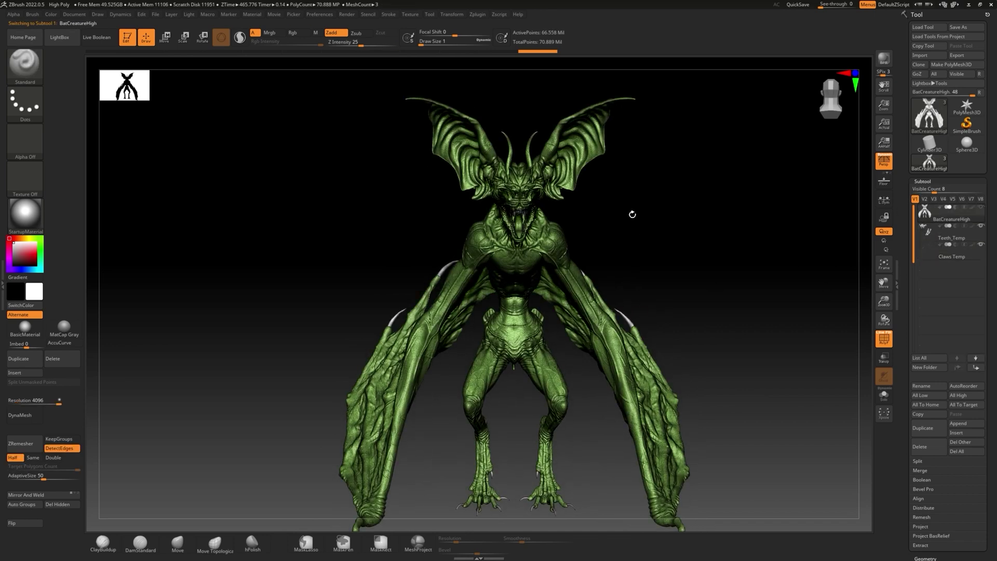
drag(625, 213, 671, 232)
click(884, 339)
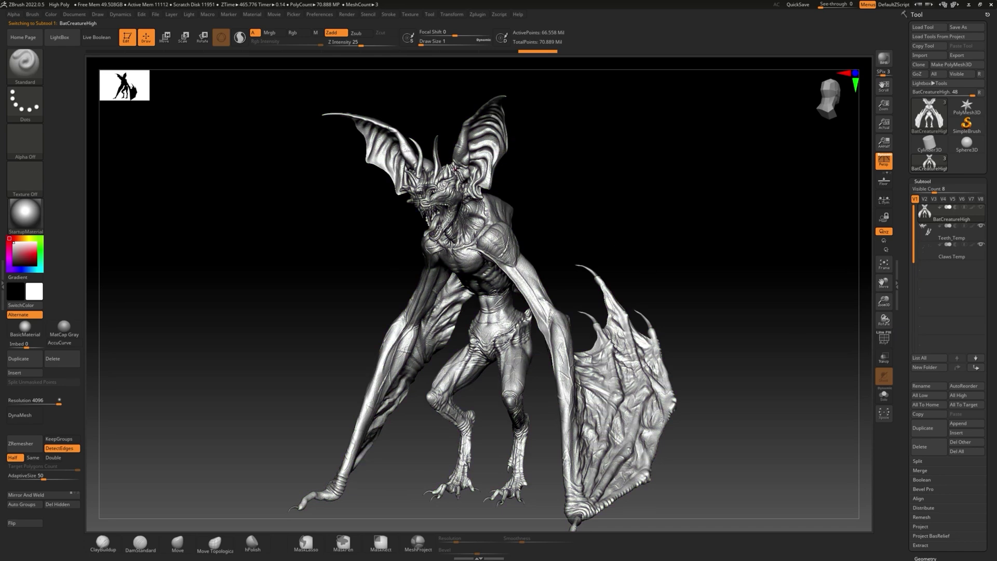
Examine the creature's sculpted surface detail and the active point count of the body
ctrl+right_drag(473, 182, 497, 58)
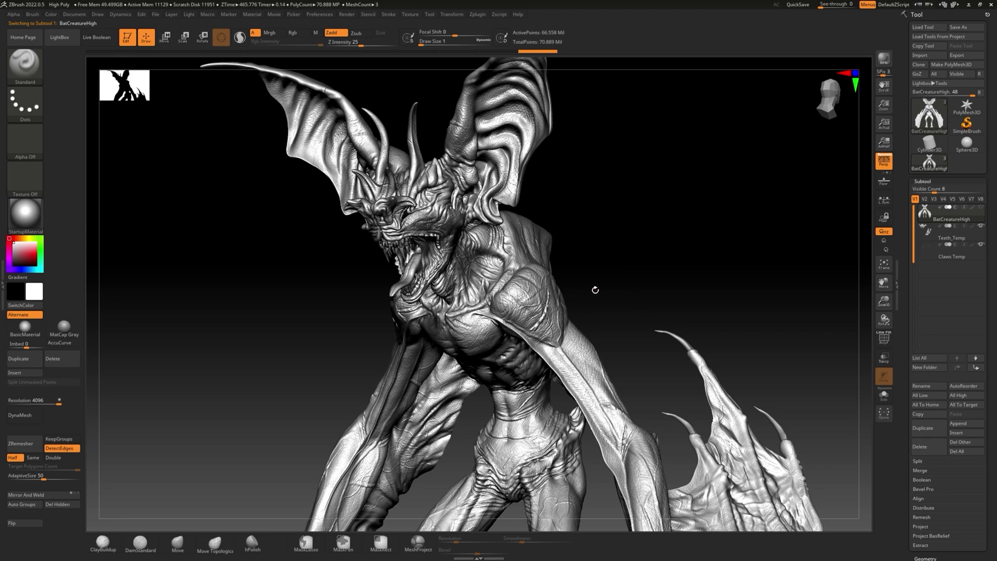
key(ctrl)
ctrl+right_drag(622, 299, 600, 297)
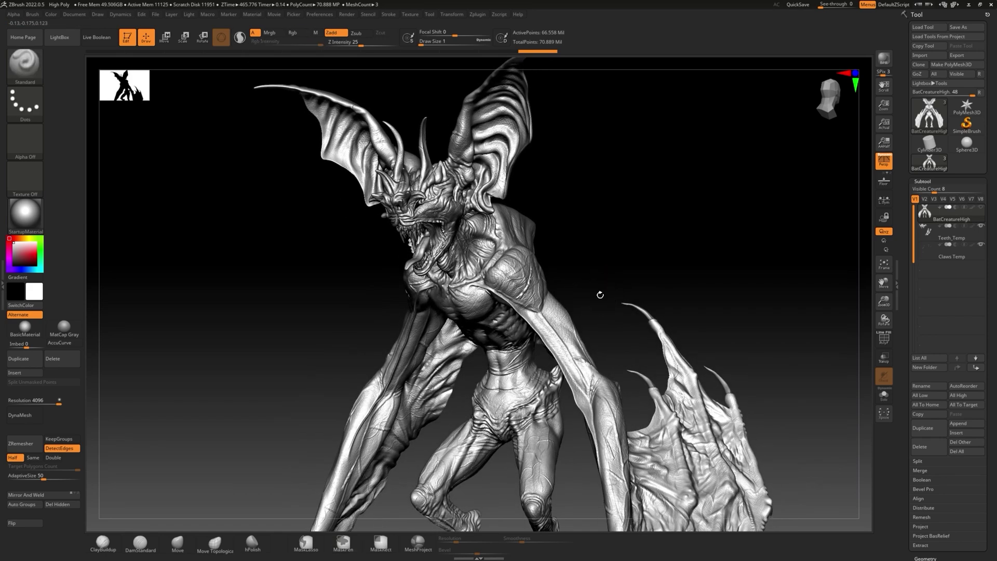
right_drag(510, 238, 571, 184)
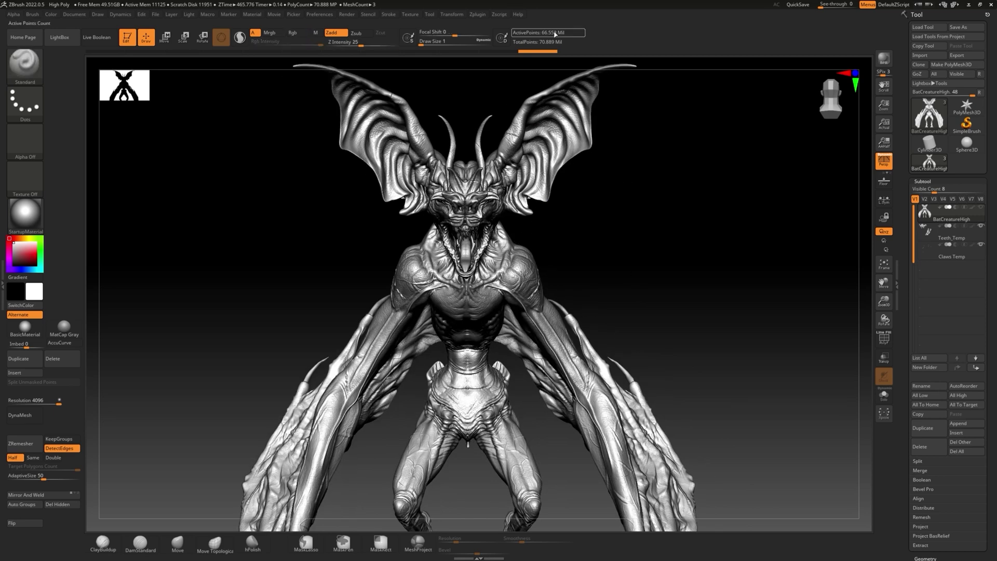
ctrl+right_drag(663, 271, 616, 260)
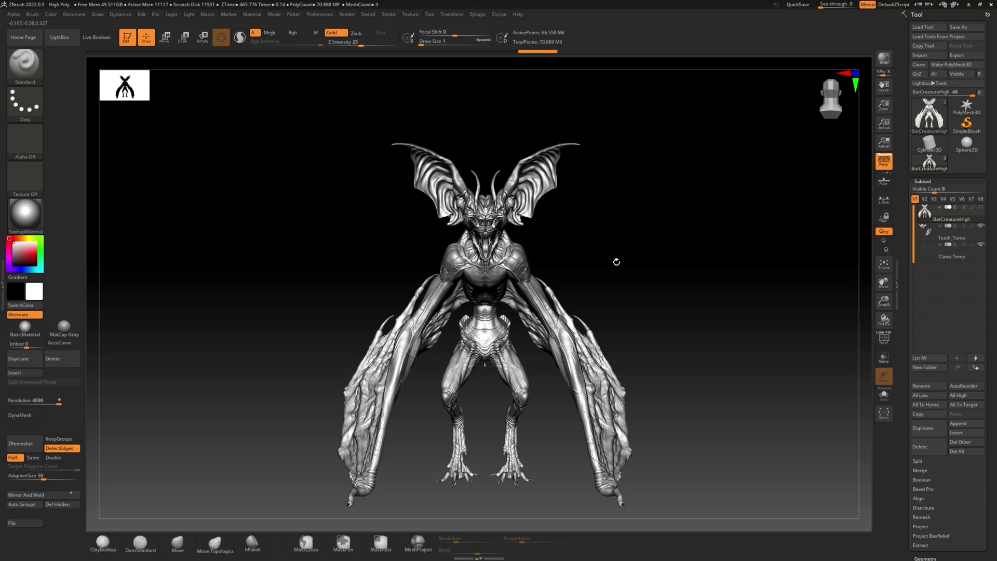
mouse_move(623, 247)
mouse_down()
mouse_move(649, 247)
mouse_move(619, 258)
mouse_up()
ctrl+right_drag(556, 262, 625, 290)
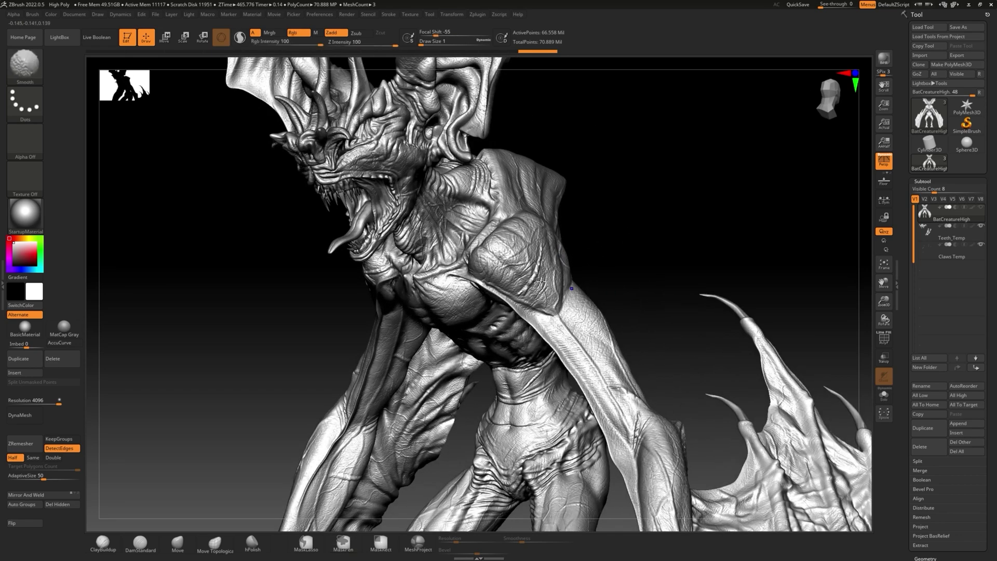
Lower the body by several subdivision levels and inspect its topology around the shoulder and chest with polyframe on
key(shift+d)
key(shift+d)
key(shift+d)
key(shift+d)
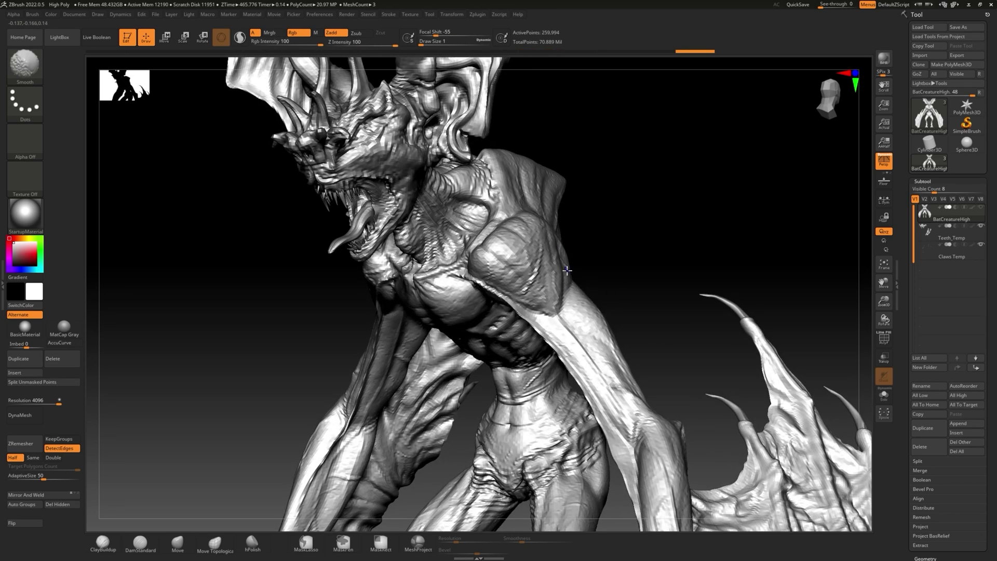
click(883, 339)
ctrl+right_drag(449, 228, 506, 252)
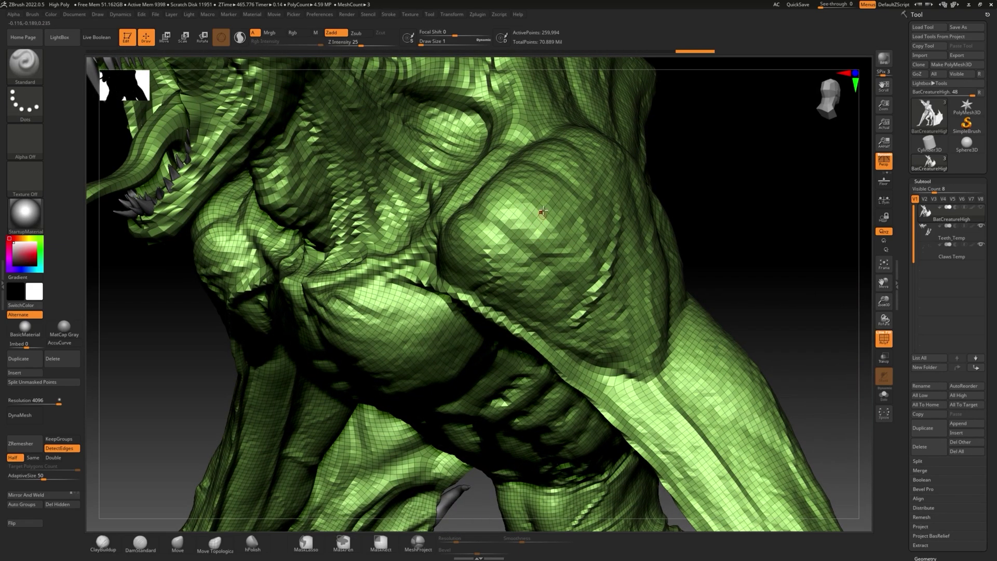
ctrl+right_drag(696, 244, 615, 242)
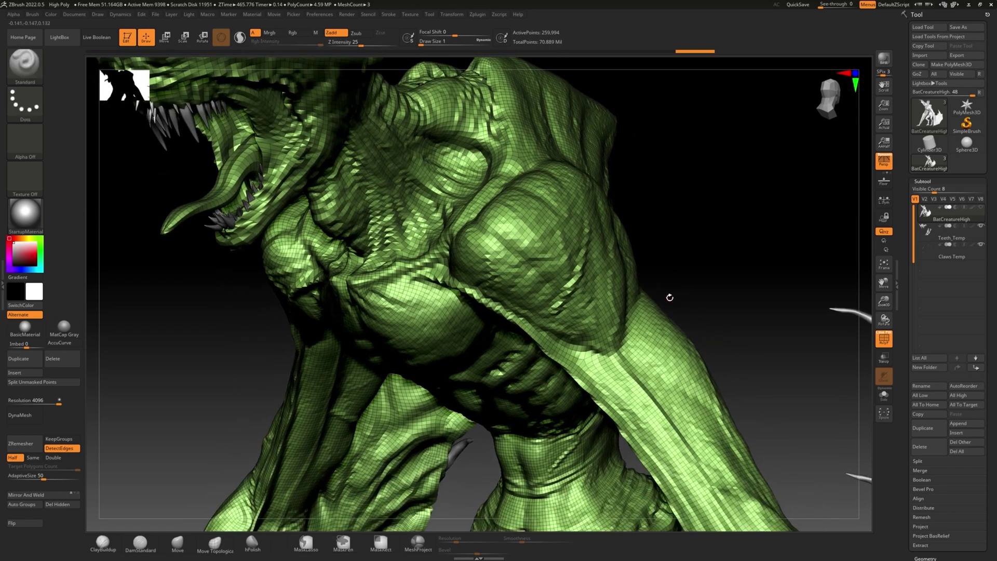
Turn off the polyframe and return the body to its highest subdivision level
key(f)
click(884, 339)
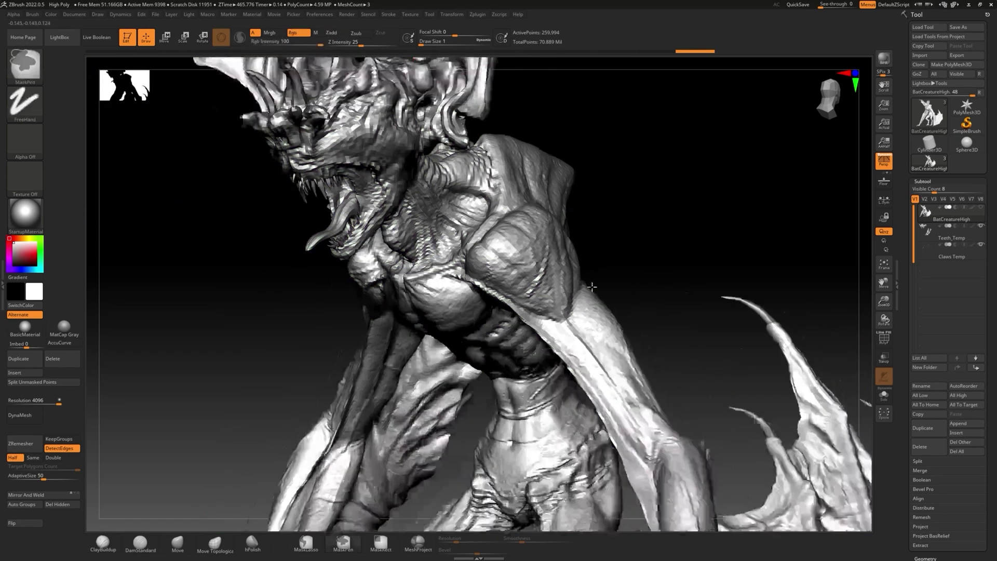
right_drag(564, 284, 554, 281)
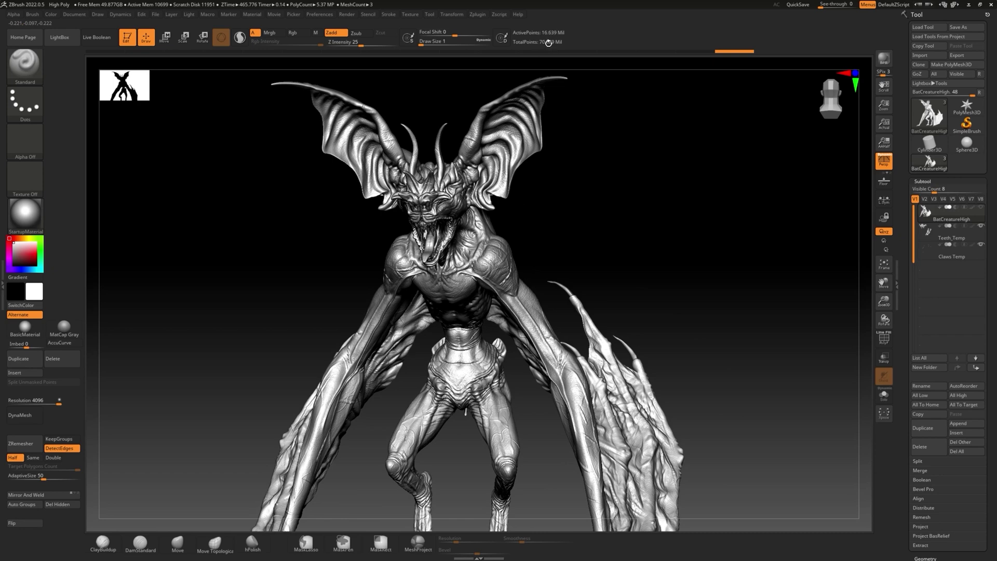
key(d)
right_drag(675, 351, 681, 356)
drag(682, 357, 691, 352)
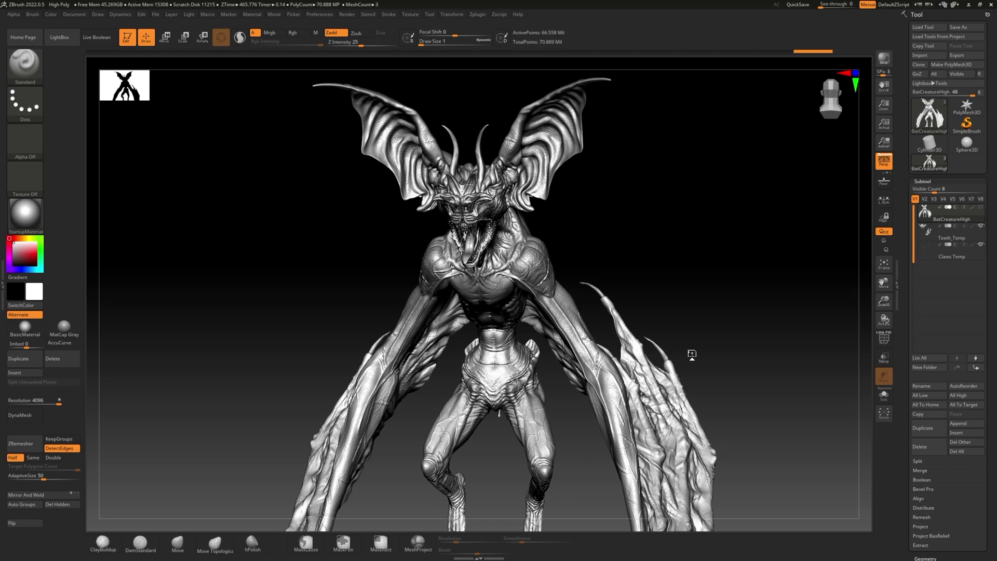
Pre-process all visible subtools with Decimation Master
mouse_move(568, 150)
alt+right_down()
mouse_move(616, 169)
mouse_move(612, 243)
alt+right_up()
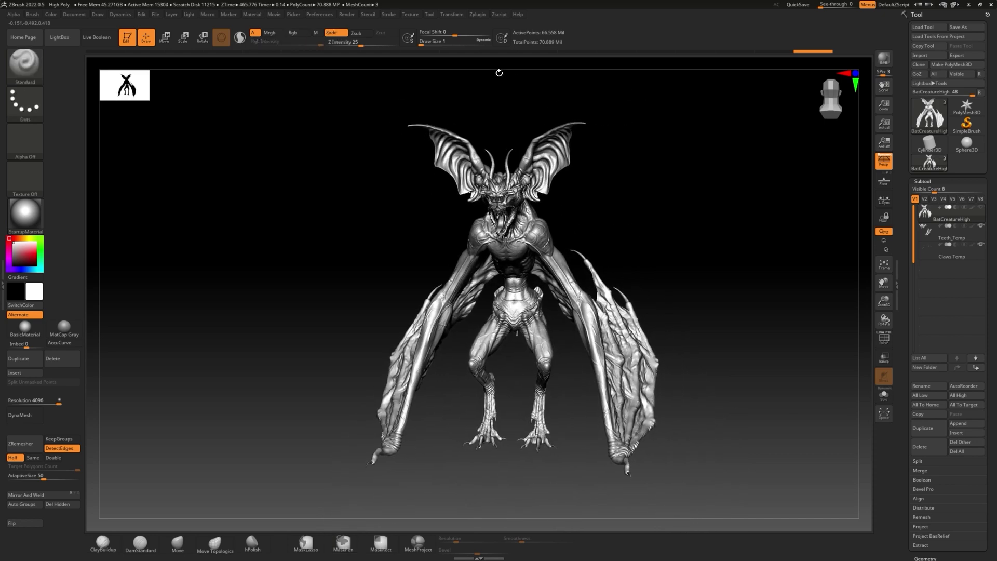
key(ctrl)
key(ctrl+shift+p)
click(477, 15)
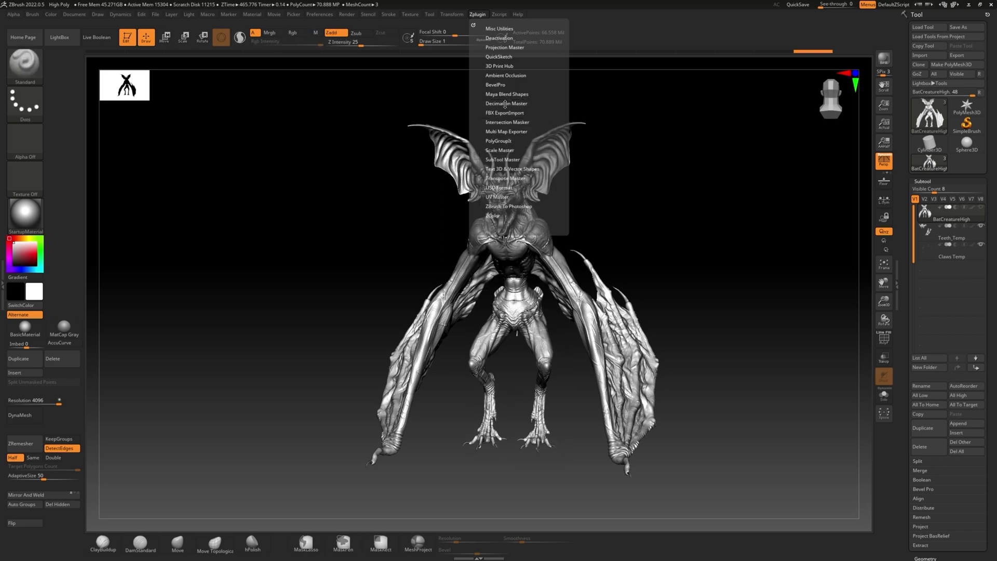
click(501, 105)
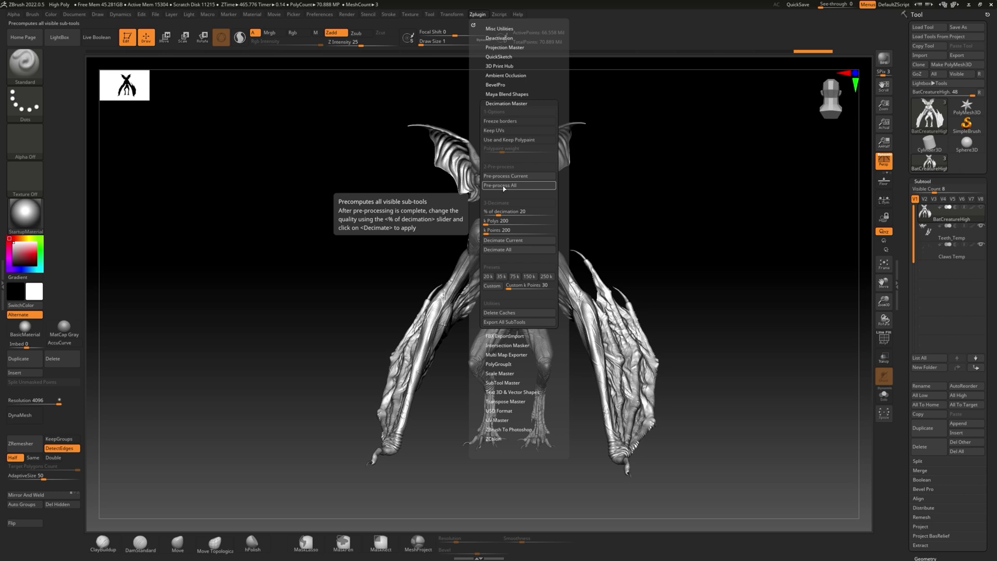
click(504, 185)
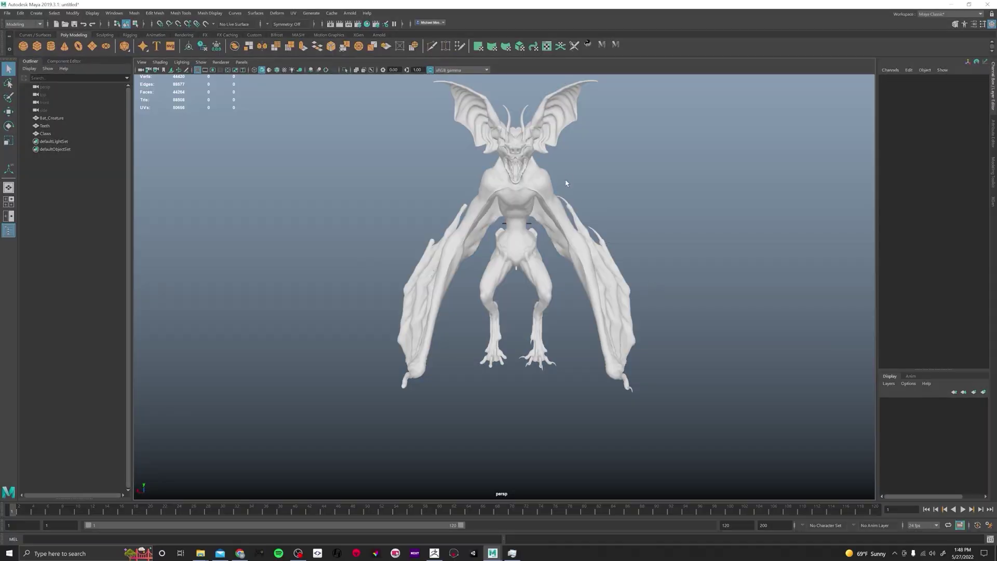
Switch to Maya and select the Bat_Creature mesh to inspect its wireframe
scroll(546, 214, up, 3)
scroll(545, 216, down, 2)
alt+drag(545, 216, 583, 266)
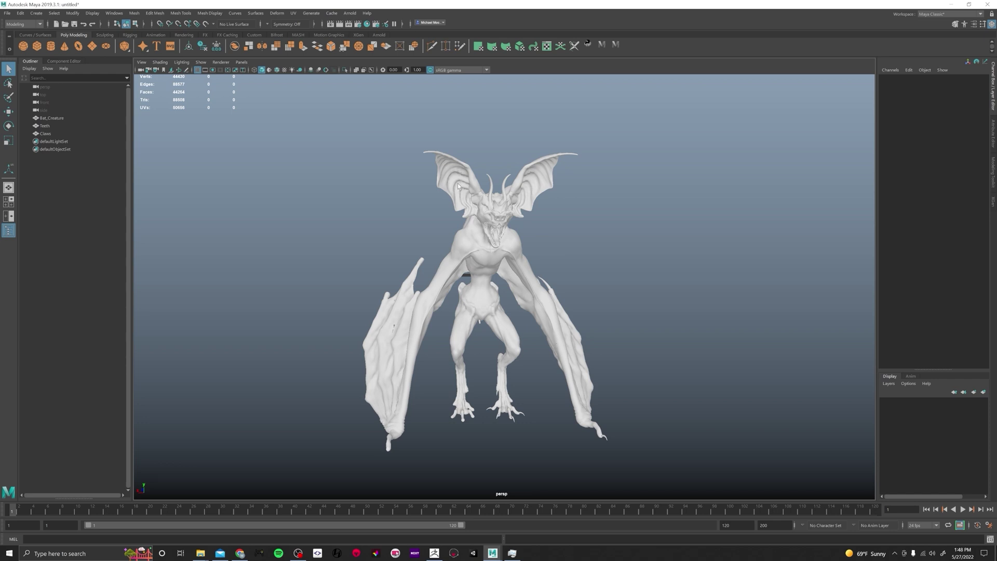
click(486, 261)
alt+drag(486, 260, 640, 246)
scroll(642, 243, up, 4)
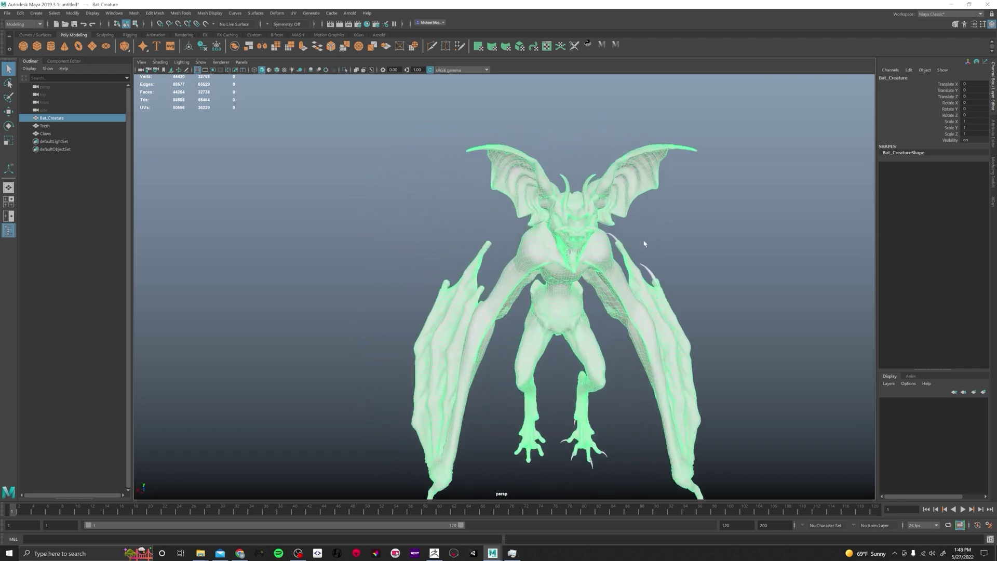
Inspect the Bat_Creature UV layout in the UV Editor, and close the UV Toolkit and the editor
click(679, 236)
click(554, 270)
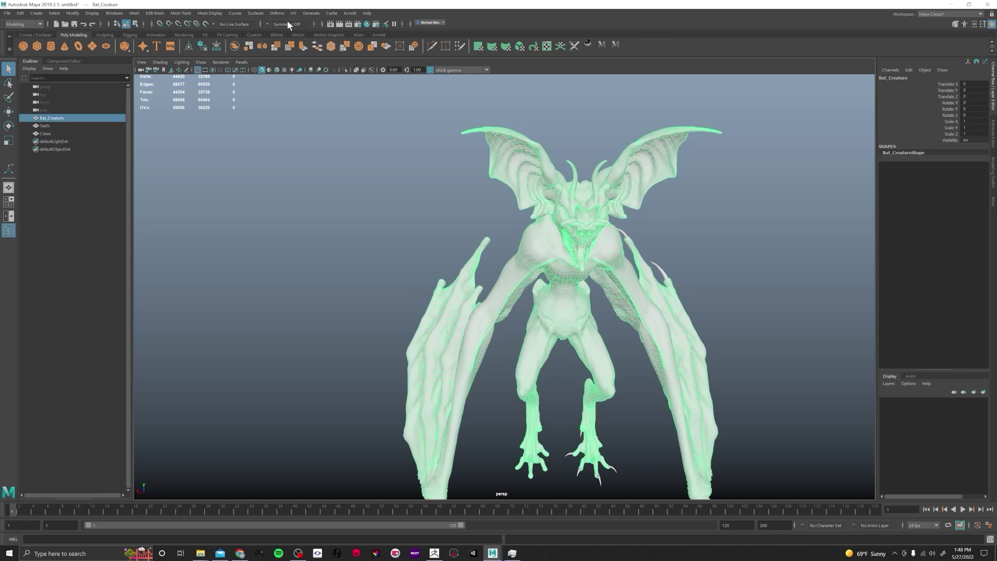
click(294, 13)
click(306, 27)
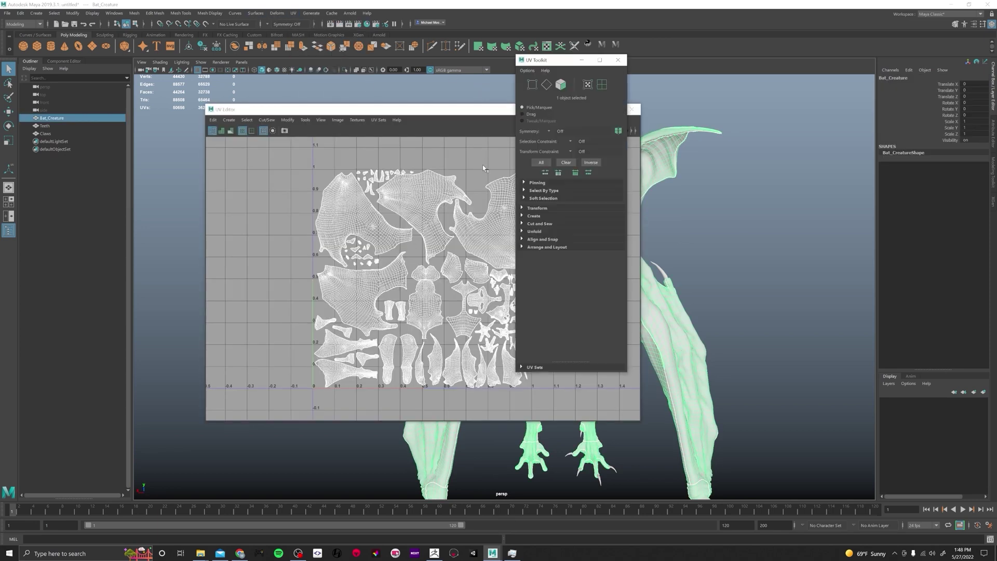
click(617, 61)
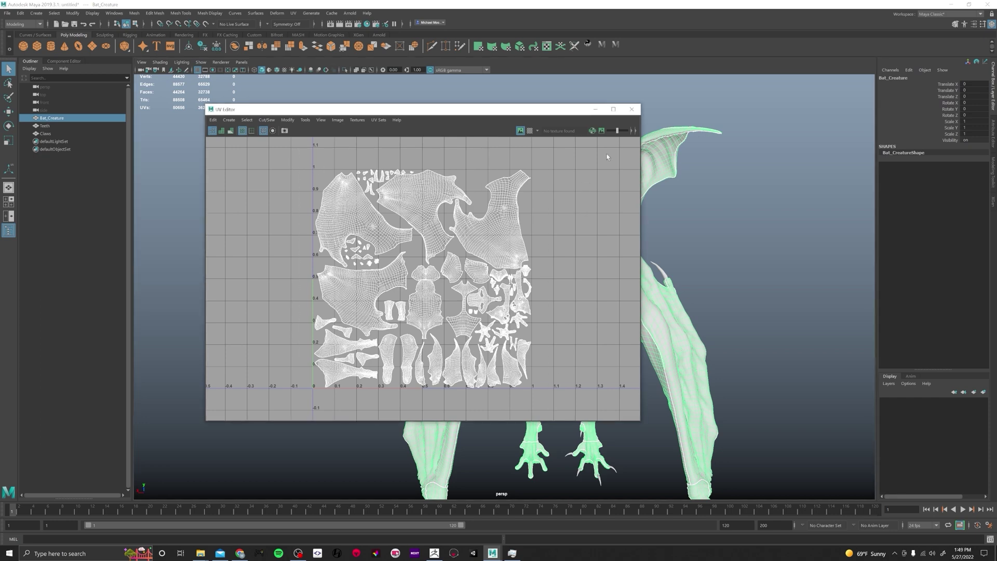
click(631, 109)
Clear the mesh selection and examine the whole creature from the front and both sides
click(681, 269)
click(582, 247)
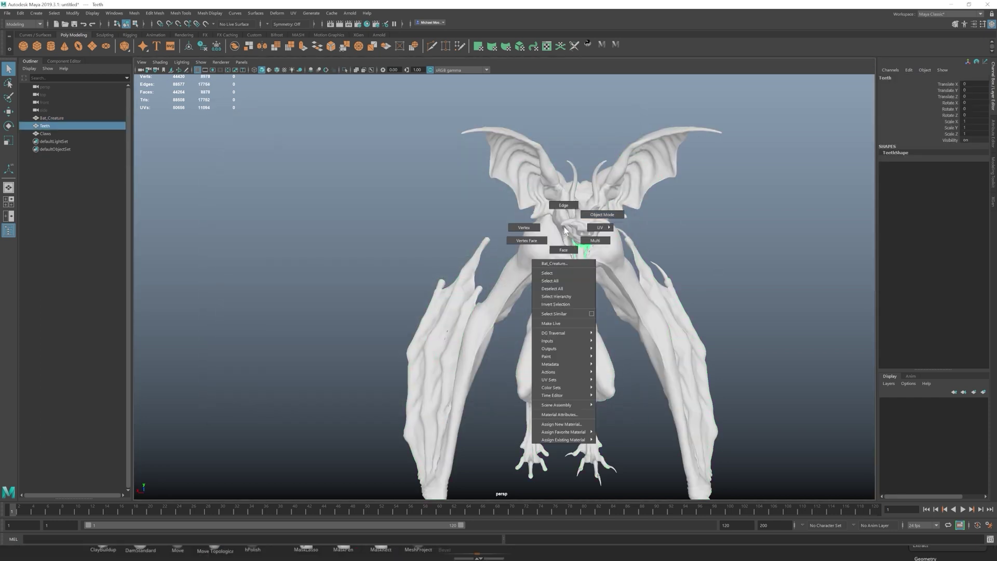
key(a)
click(664, 226)
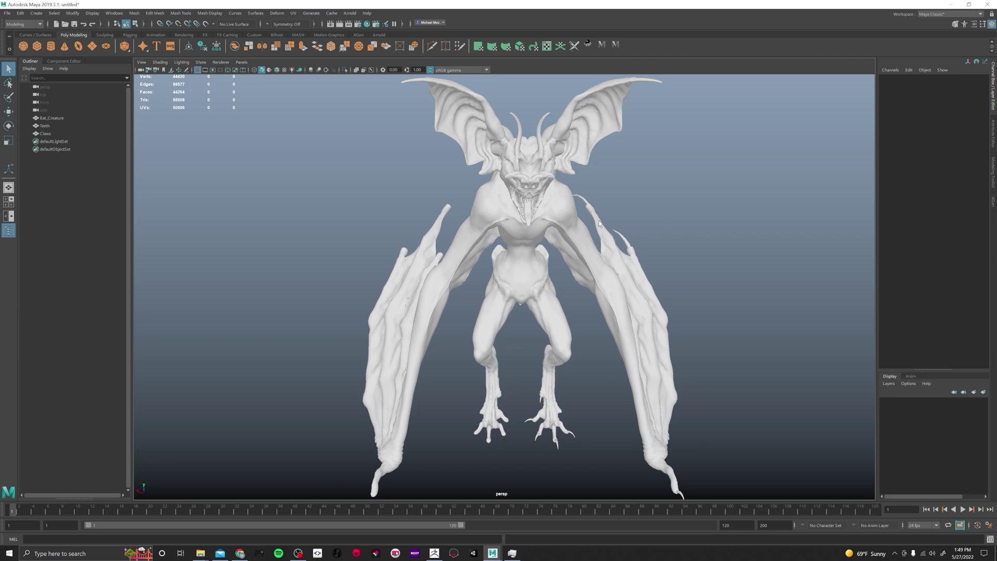
alt+drag(603, 238, 492, 235)
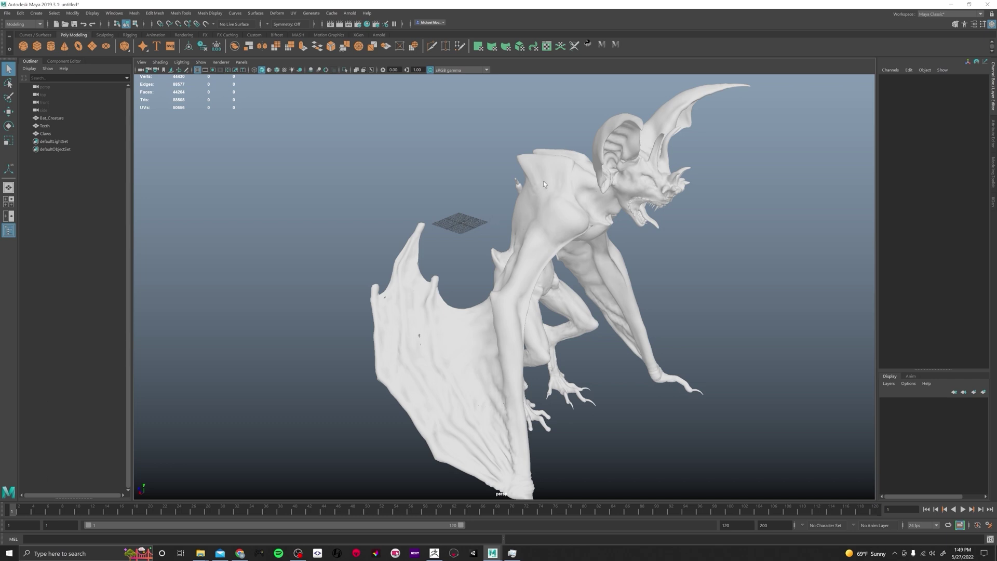
scroll(554, 244, down, 3)
alt+drag(641, 265, 571, 262)
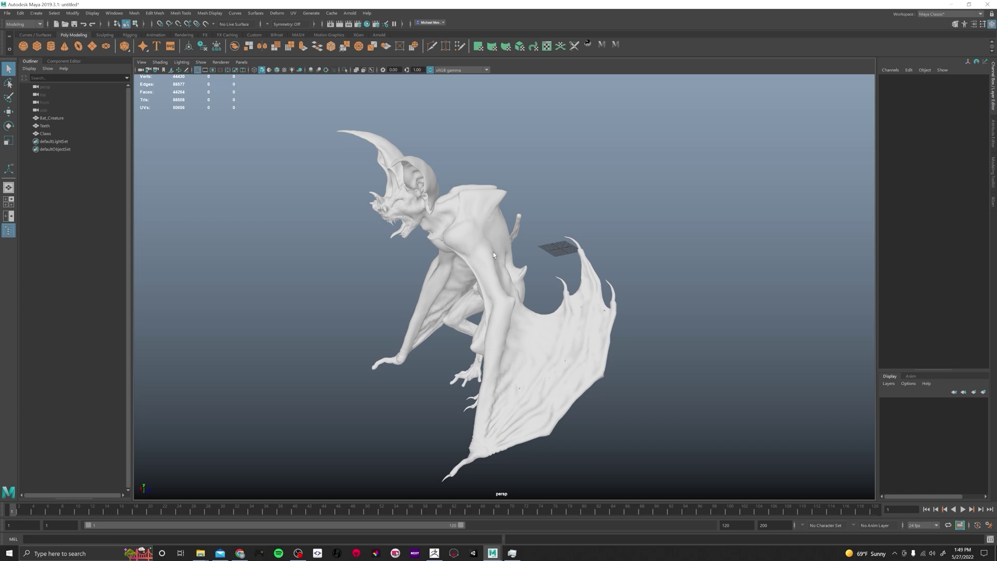
alt+drag(493, 252, 540, 249)
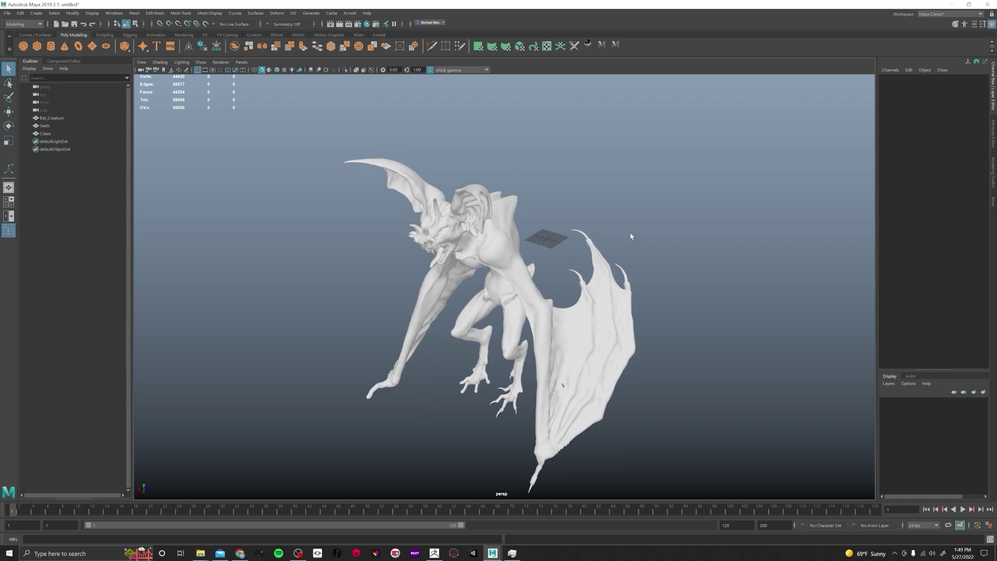
Nudge two soft-selected face areas on one wing's membrane slightly upward with the Move tool
scroll(605, 313, up, 5)
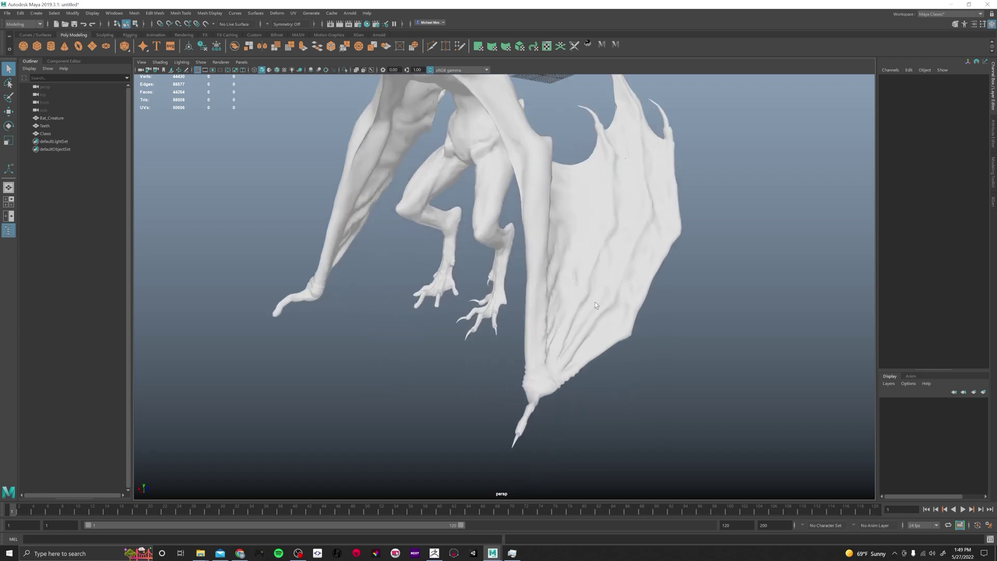
scroll(604, 269, down, 4)
scroll(593, 276, up, 4)
alt+drag(594, 276, 435, 225)
scroll(435, 221, up, 3)
click(434, 220)
right_drag(431, 180, 431, 201)
click(428, 177)
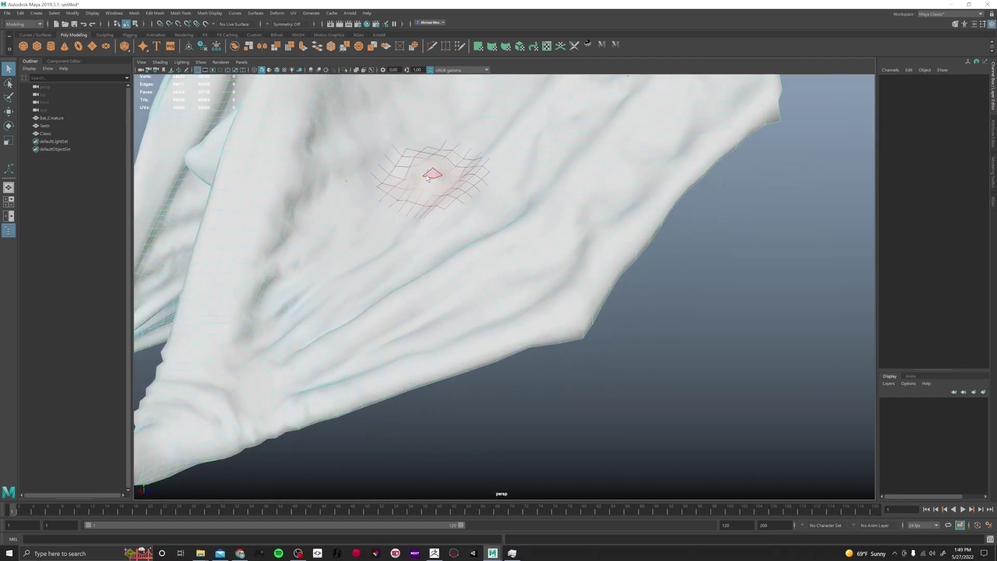
key(w)
drag(434, 156, 435, 147)
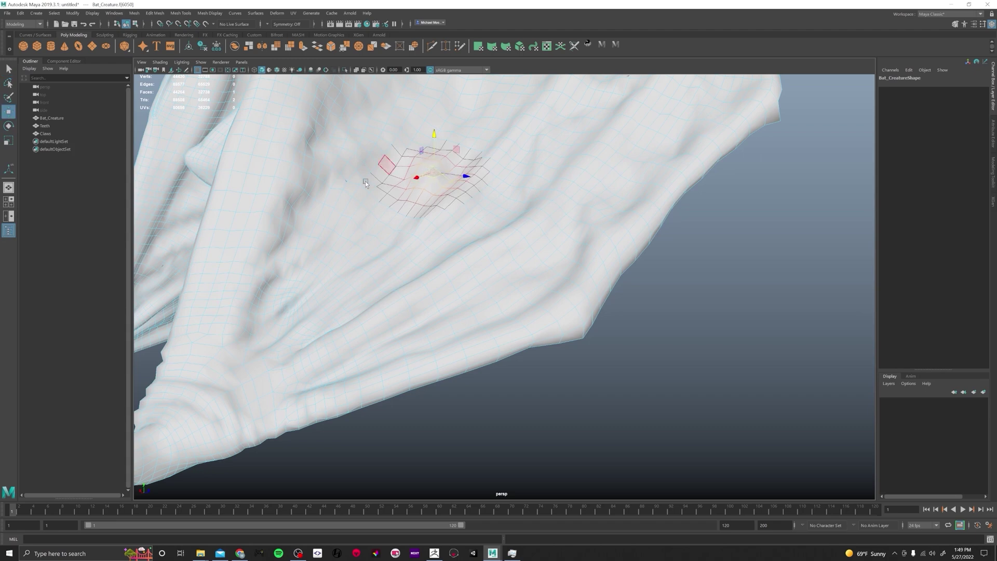
click(350, 188)
drag(349, 161, 351, 150)
Nudge further soft-selected face areas across the wing membranes and leave the Move tool
alt+middle_drag(368, 146, 339, 354)
click(598, 257)
drag(600, 223, 600, 220)
alt+right_drag(576, 209, 528, 211)
alt+drag(415, 214, 345, 242)
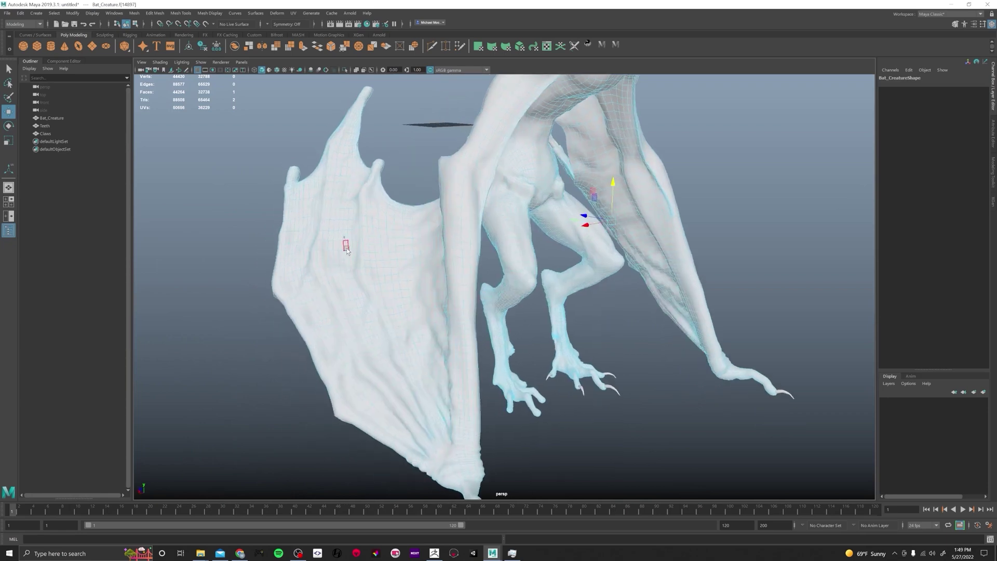
click(342, 228)
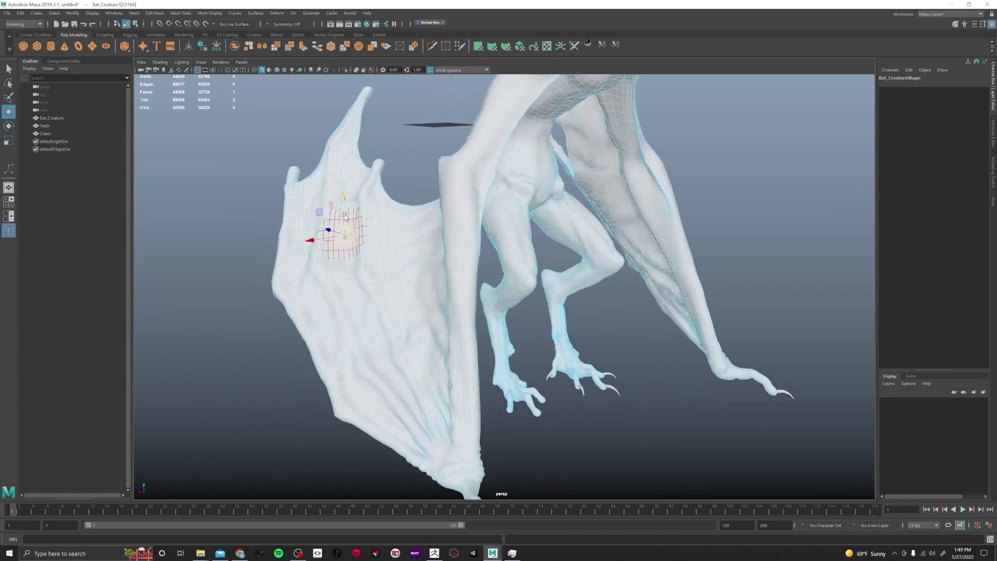
alt+drag(340, 229, 374, 220)
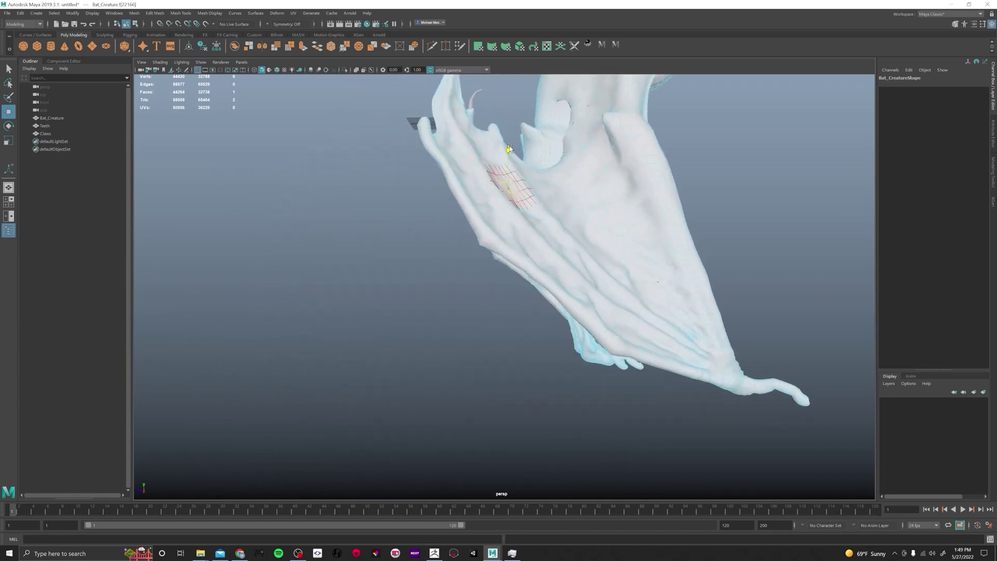
alt+drag(629, 181, 575, 188)
key(q)
alt+drag(662, 196, 466, 210)
click(441, 193)
key(w)
key(q)
Return Bat_Creature to object mode and select the whole mesh in a full front view
right_drag(624, 260, 652, 250)
scroll(649, 252, down, 4)
alt+drag(612, 332, 563, 368)
alt+middle_drag(561, 375, 554, 323)
scroll(554, 324, up, 4)
scroll(554, 323, down, 2)
scroll(638, 238, down, 2)
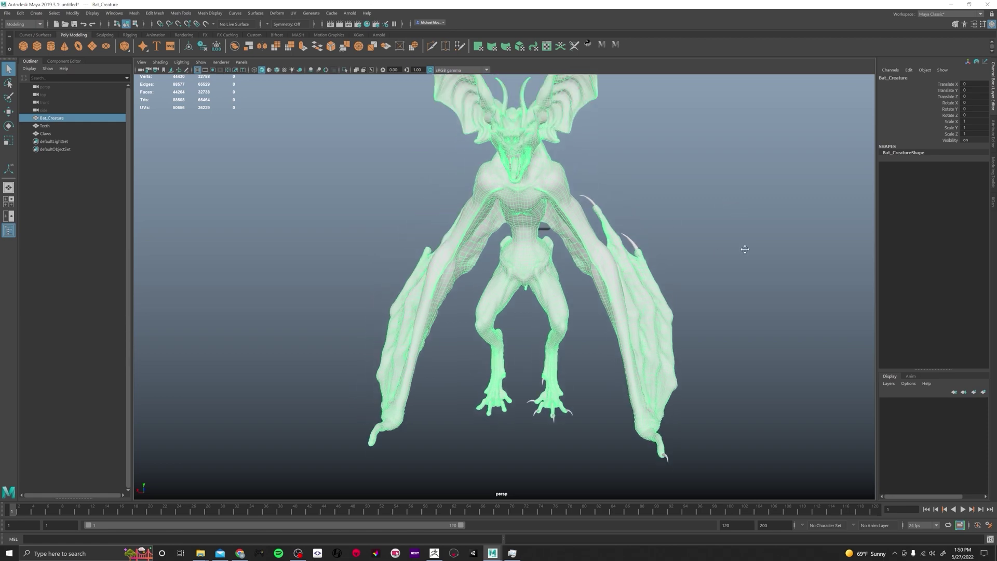
click(618, 433)
click(558, 232)
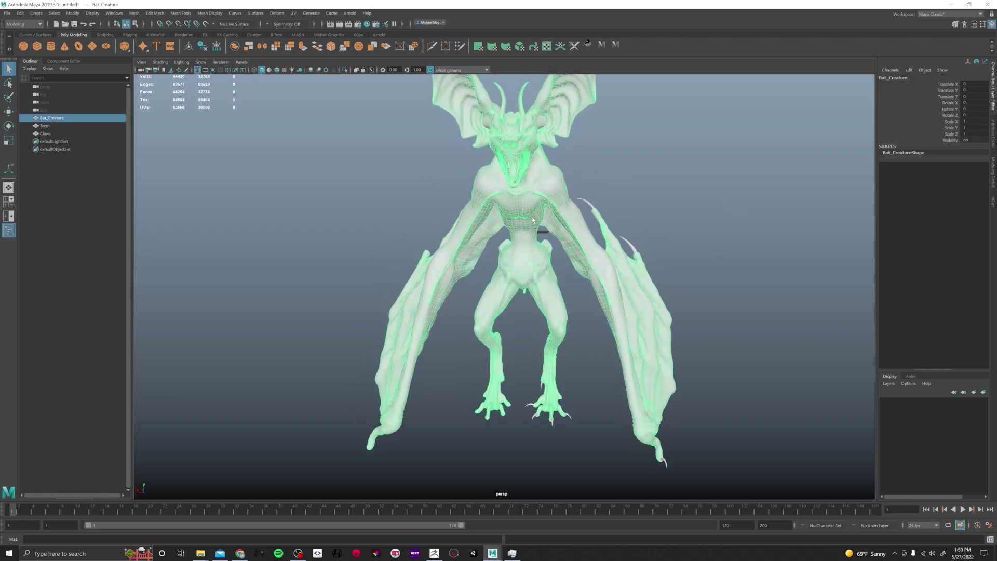
Select the Teeth and Claws meshes in turn to inspect the creature's separate parts
alt+drag(555, 195, 540, 197)
click(597, 203)
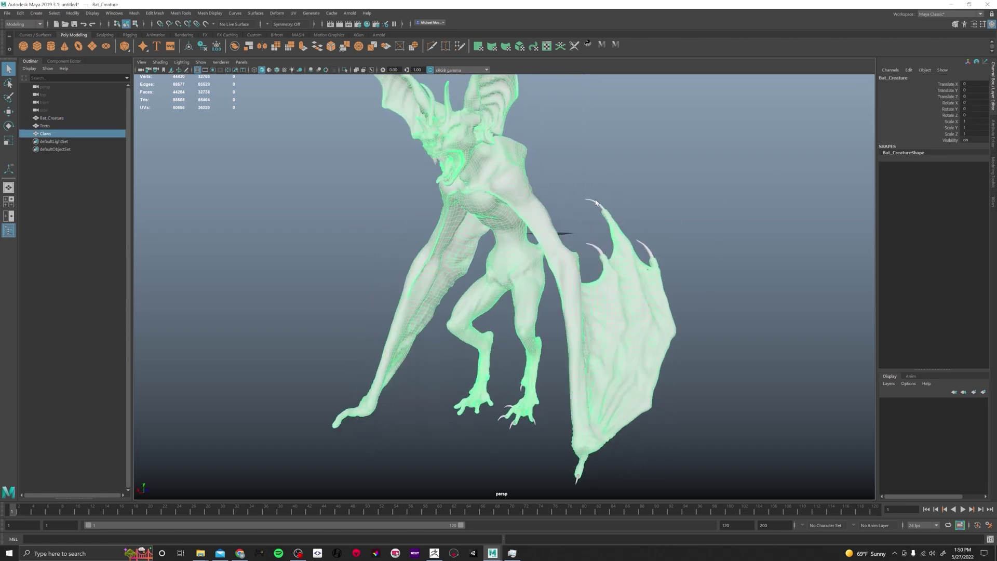
click(442, 162)
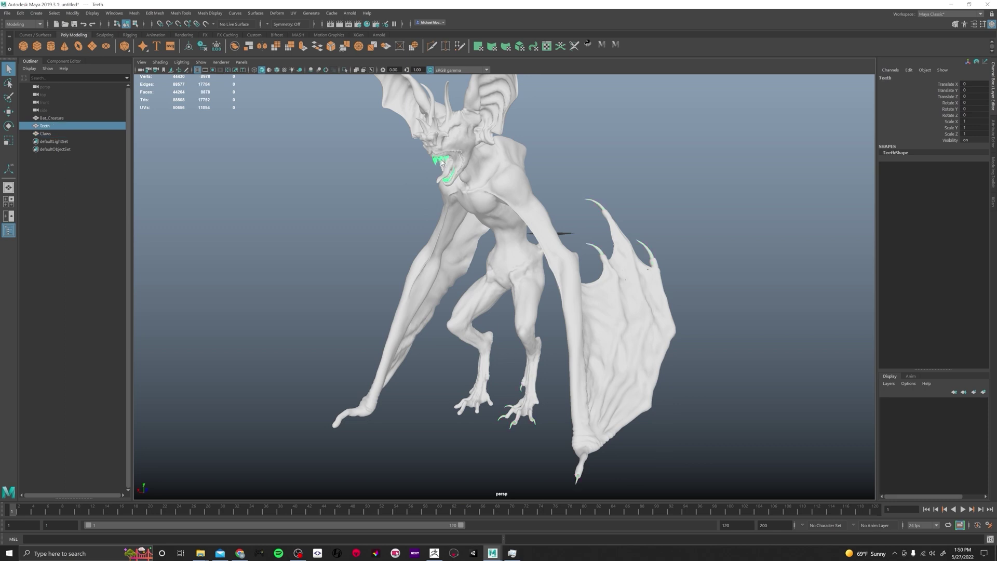
click(600, 207)
alt+middle_drag(667, 404, 624, 310)
alt+drag(624, 310, 563, 382)
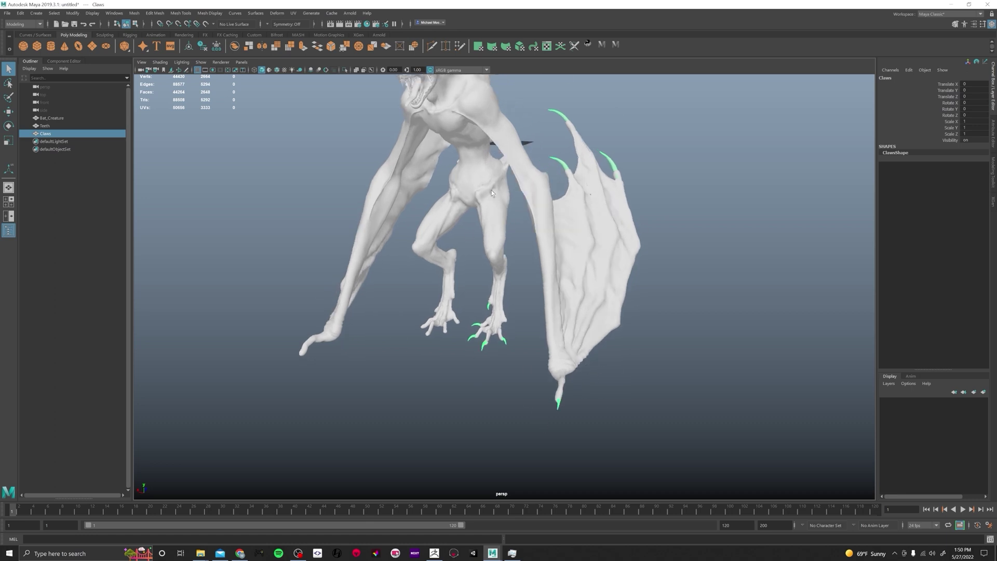
Examine the creature's overall pose from the front with the claws highlighted, and clear the selection
scroll(571, 232, down, 5)
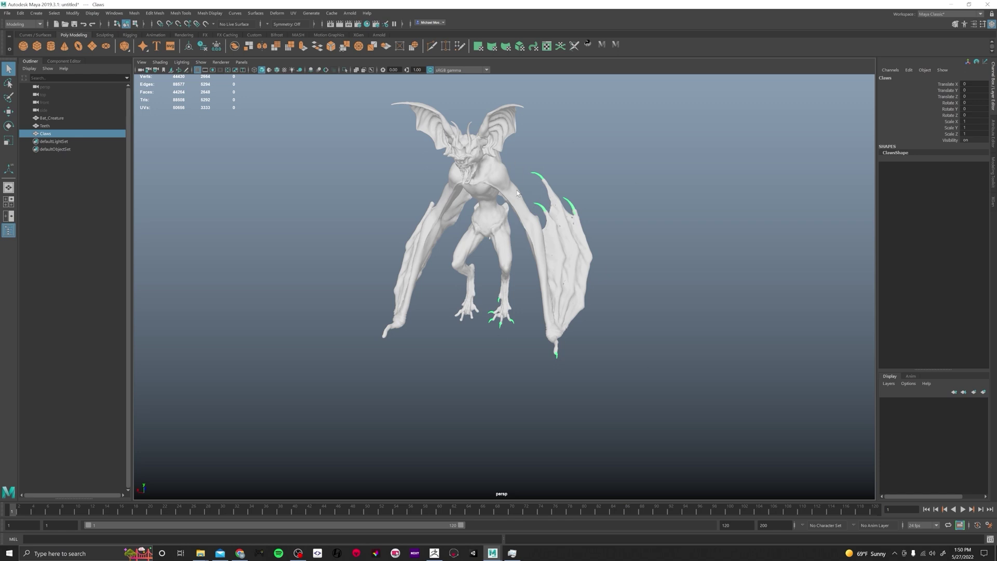
alt+drag(517, 193, 525, 191)
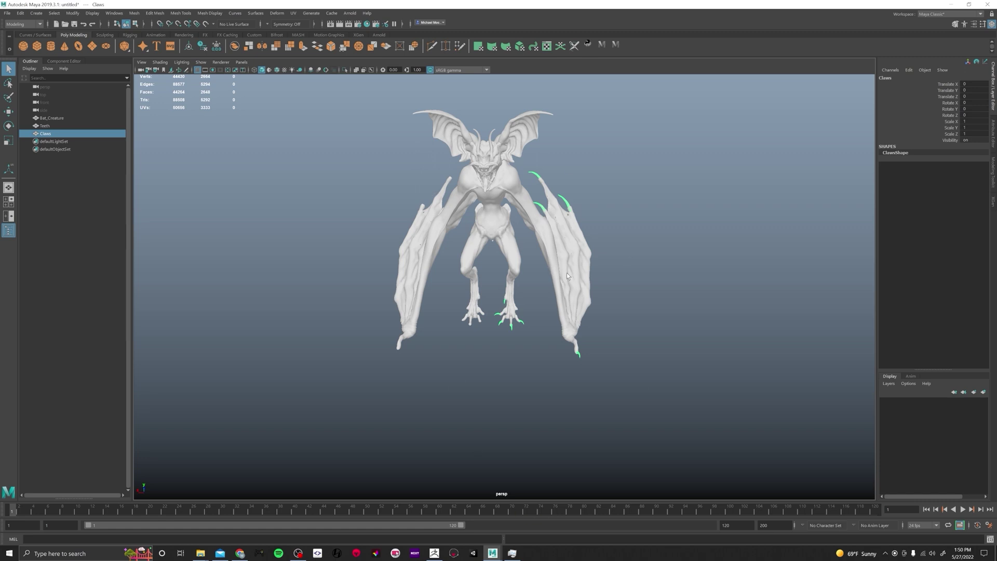
scroll(544, 256, up, 3)
alt+middle_drag(616, 335, 636, 367)
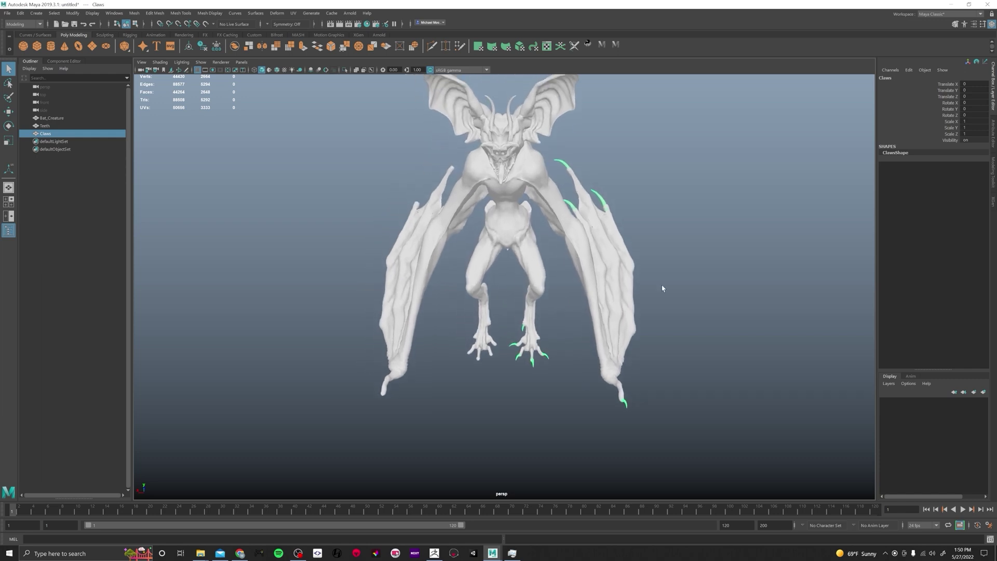
alt+drag(567, 246, 571, 248)
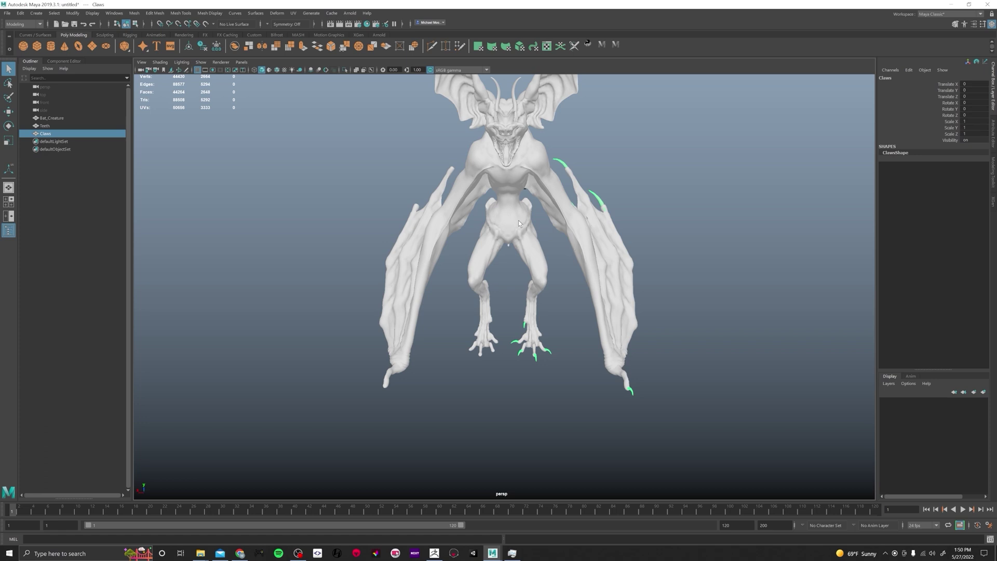
alt+drag(548, 196, 554, 218)
click(353, 209)
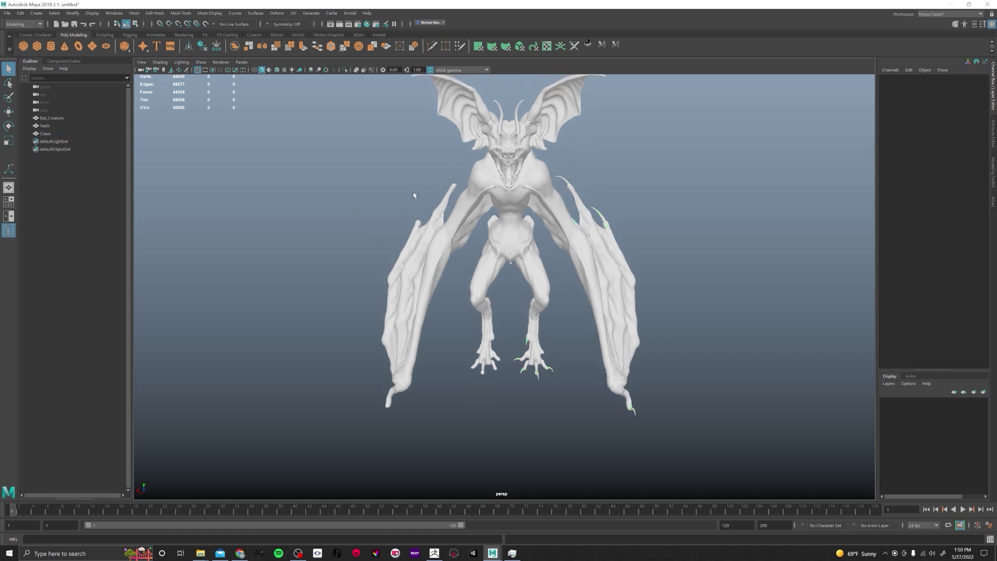
Select Bat_Creature, Teeth and Claws, delete all history and freeze their transformations
scroll(344, 162, down, 3)
click(52, 119)
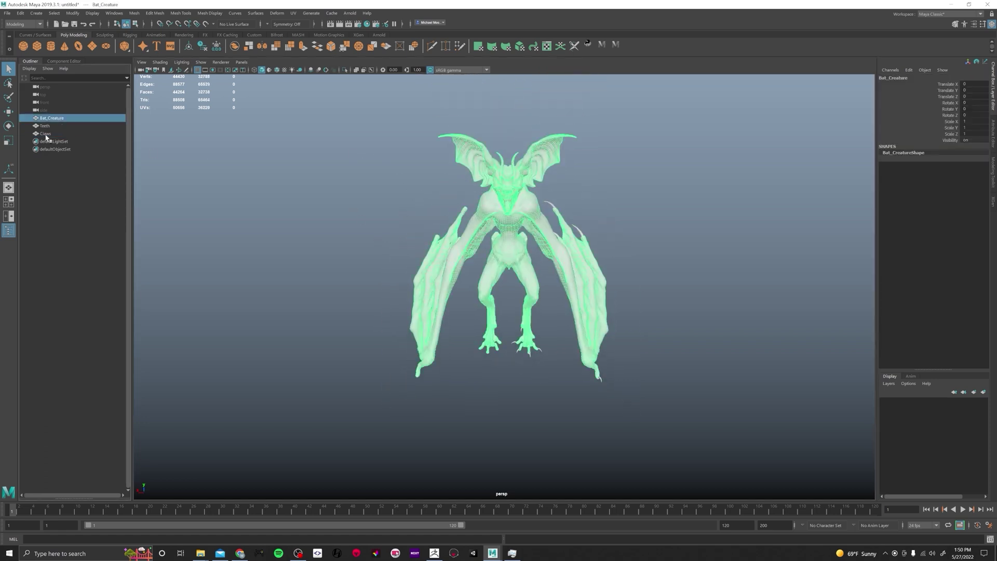
shift+click(46, 134)
click(20, 12)
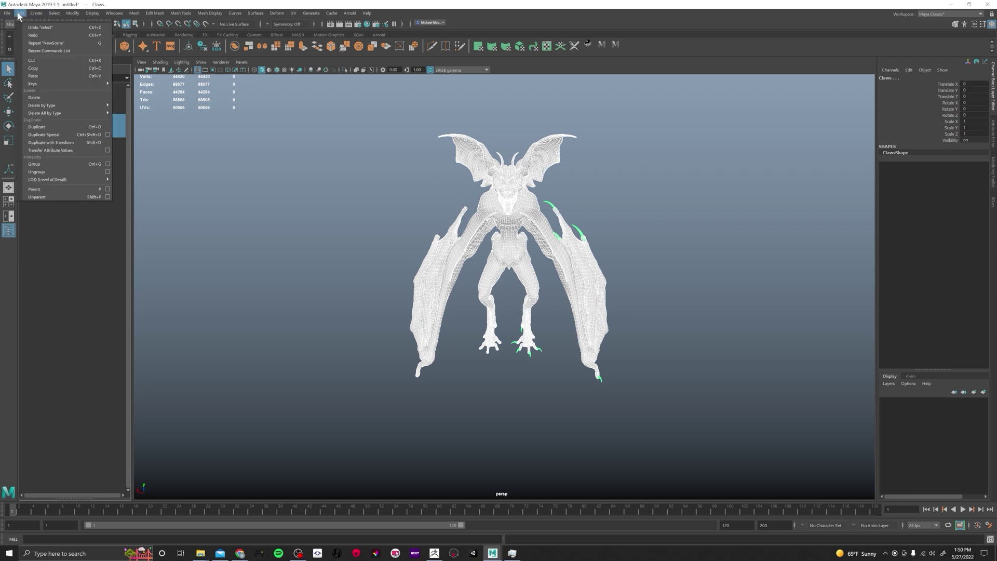
mouse_move(51, 114)
click(133, 121)
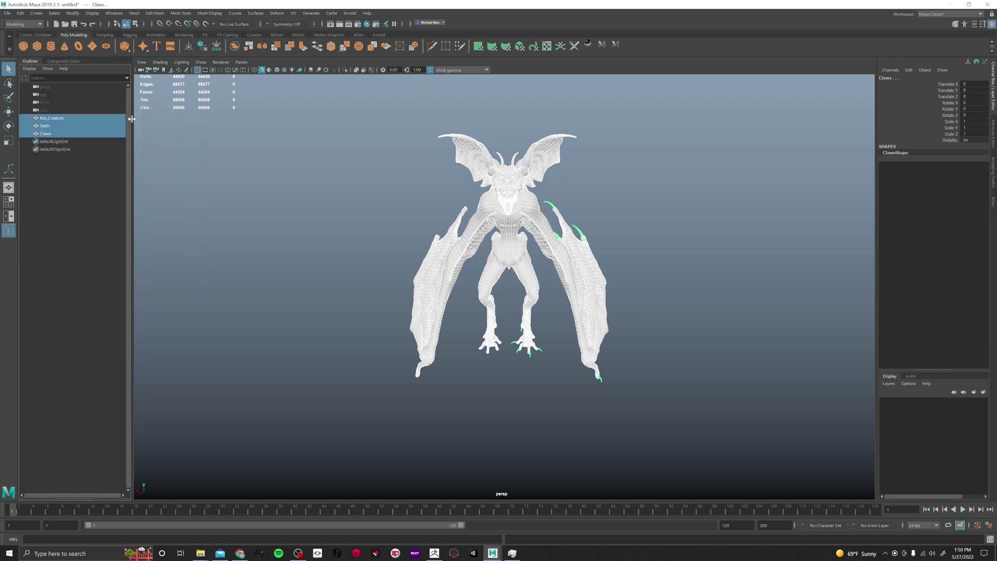
click(72, 13)
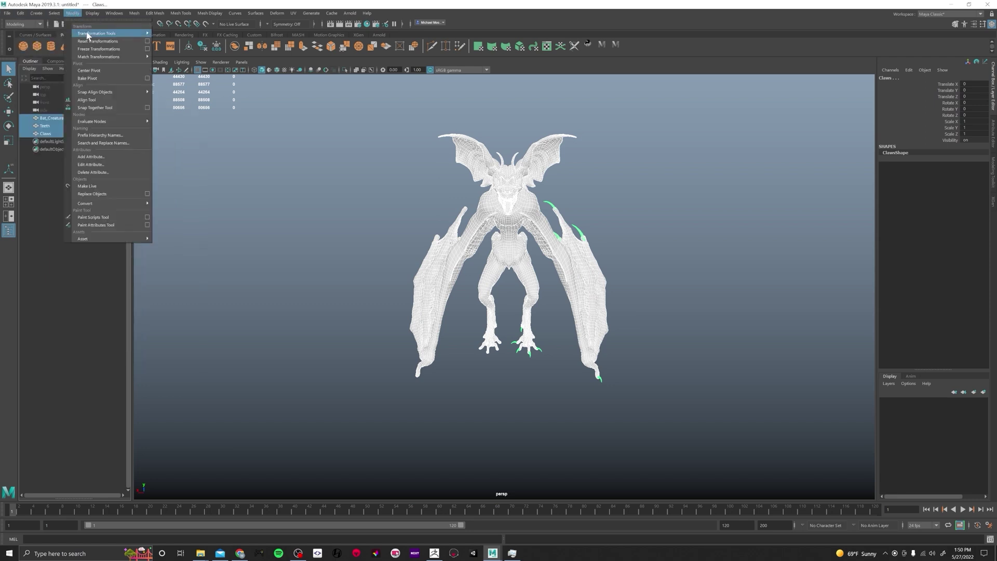
click(91, 46)
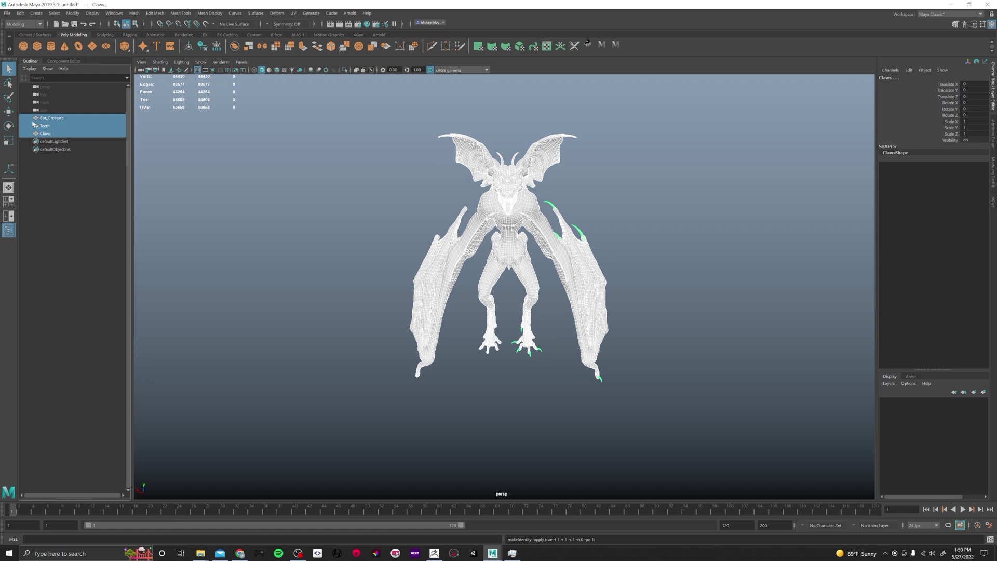
Start exporting the selected meshes as FBX, replacing BatCreatureBake_Low.fbx in the Bake folder
click(7, 16)
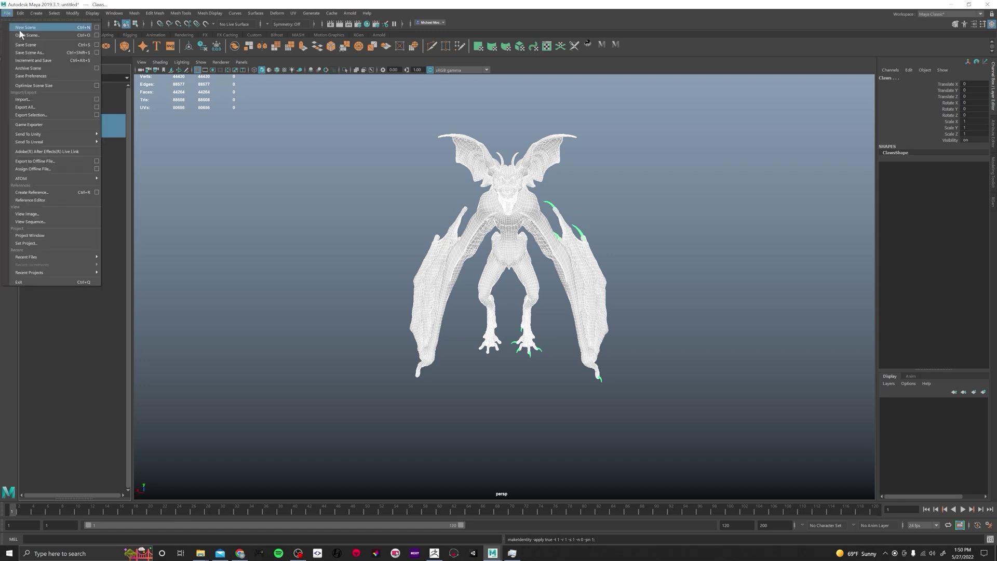
click(33, 114)
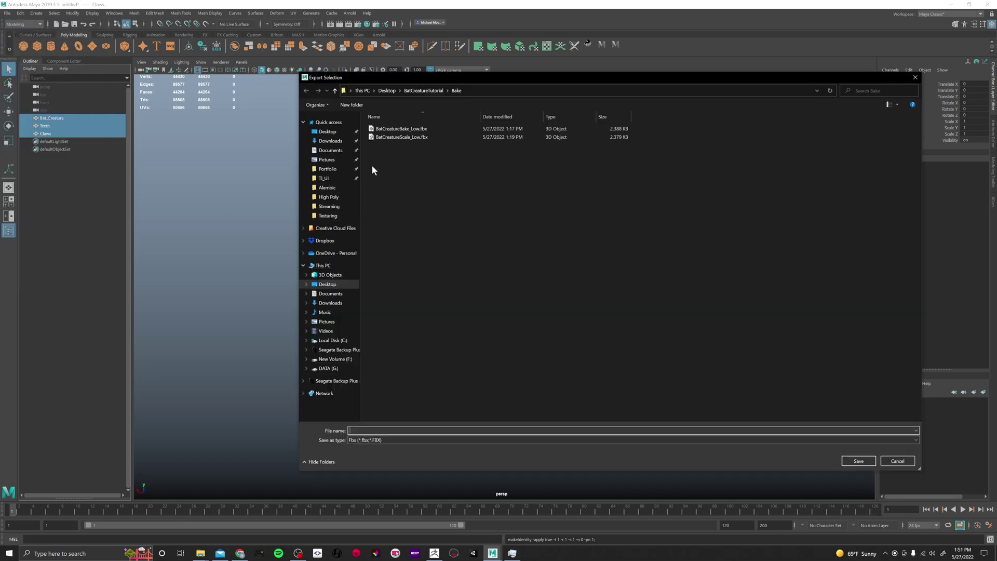
click(401, 129)
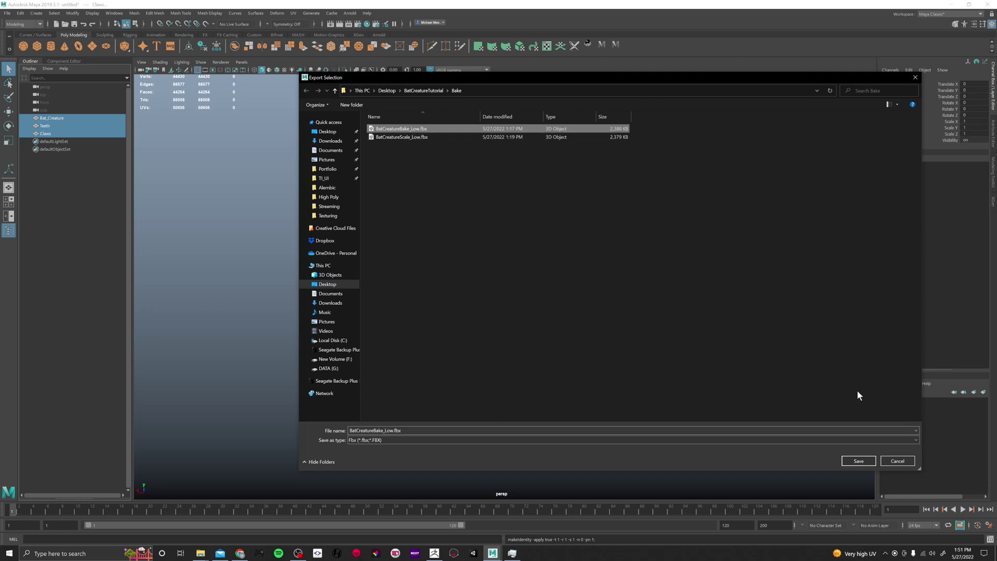
click(857, 461)
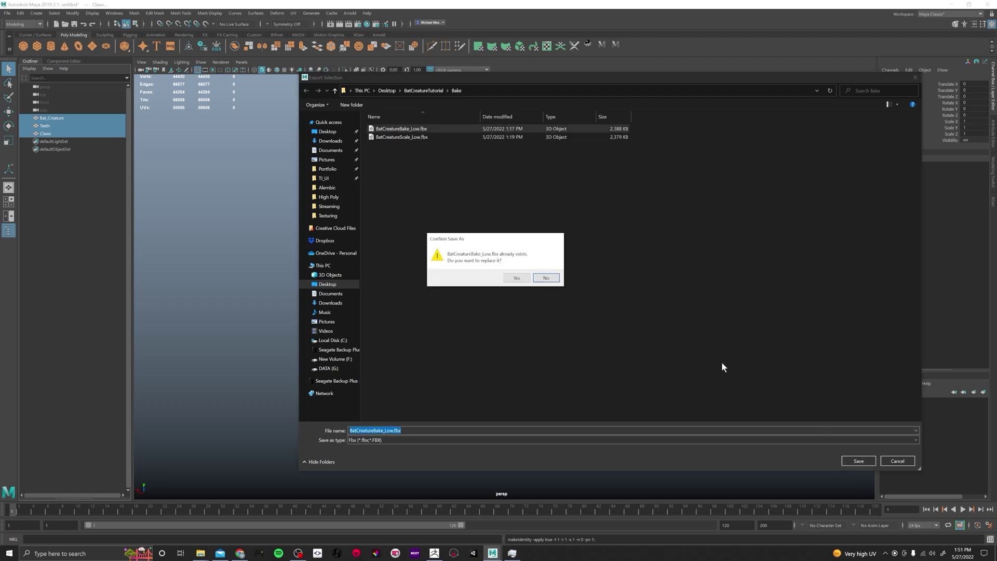
click(514, 276)
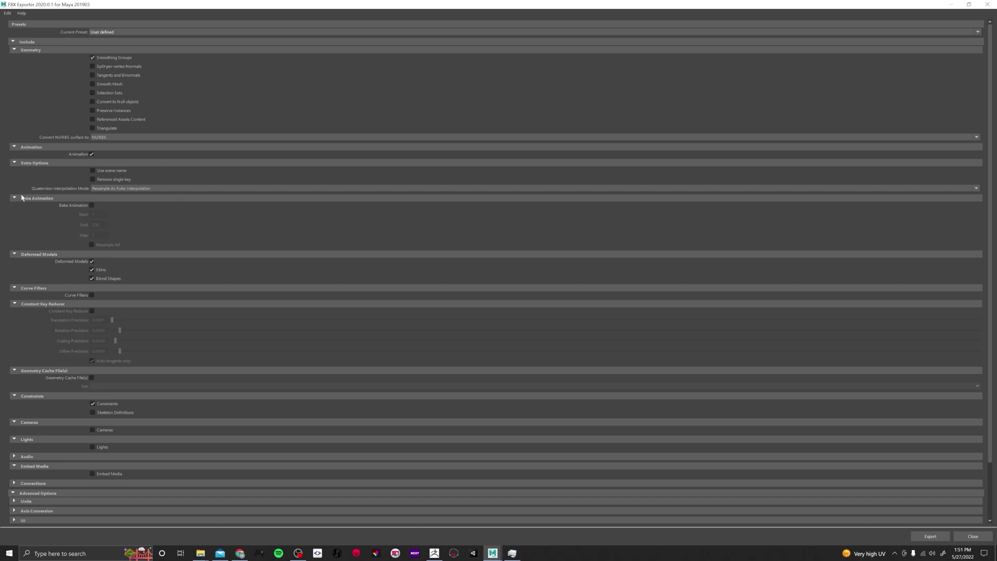
Turn off Deformed Models for the FBX export and collapse the option sections from Bake Animation through Embed Media
click(89, 198)
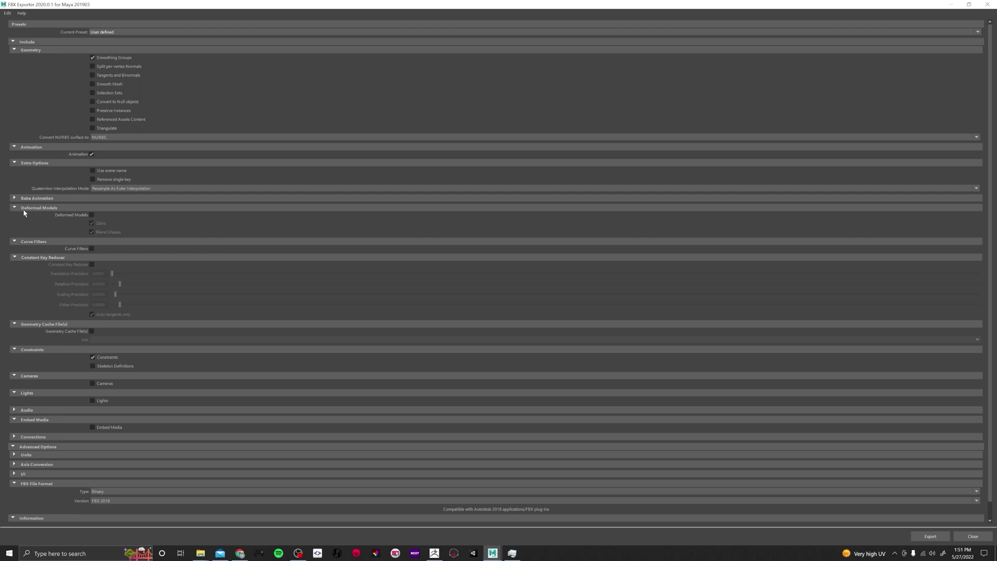
click(14, 208)
click(14, 217)
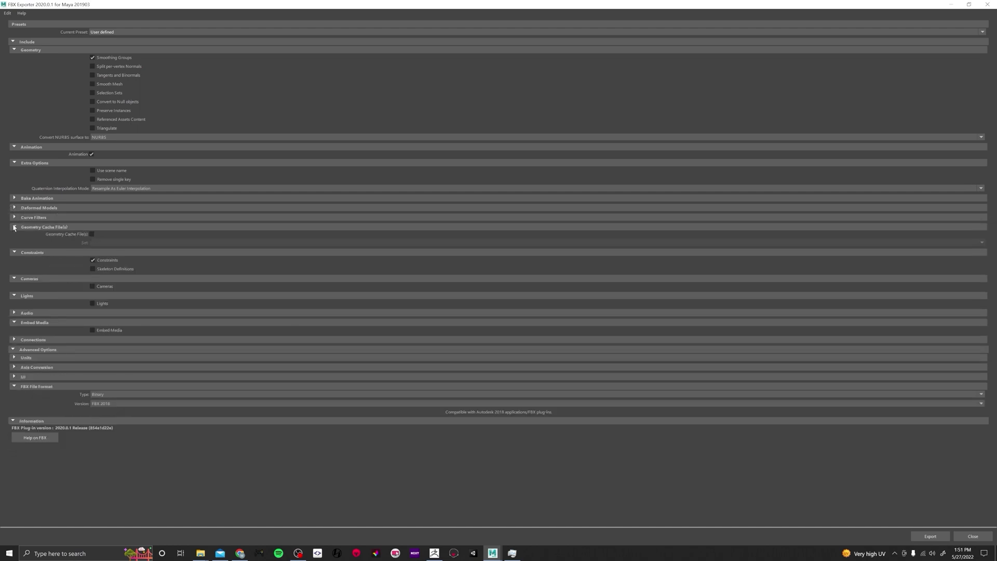
click(14, 227)
click(14, 236)
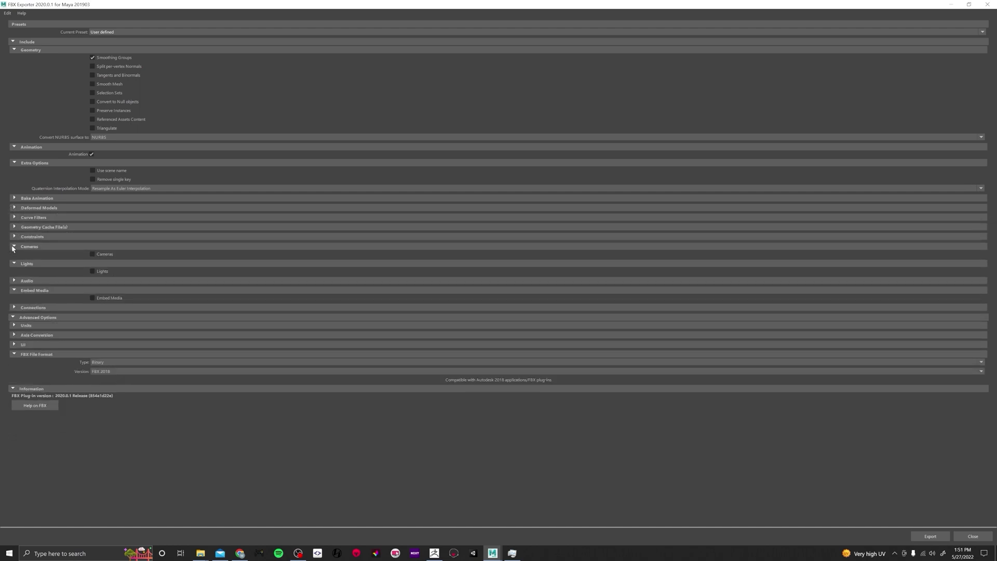
click(13, 247)
click(14, 256)
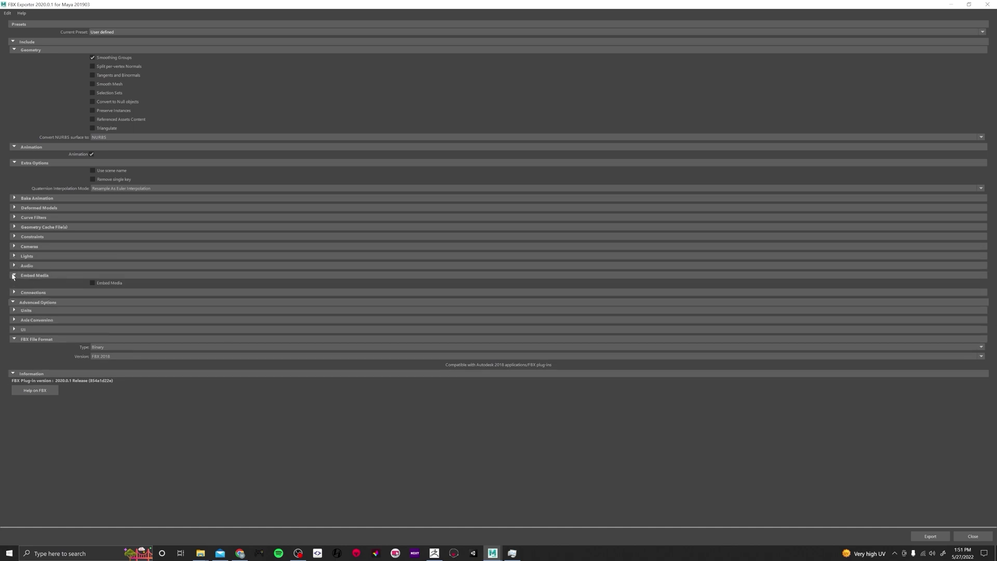
click(12, 275)
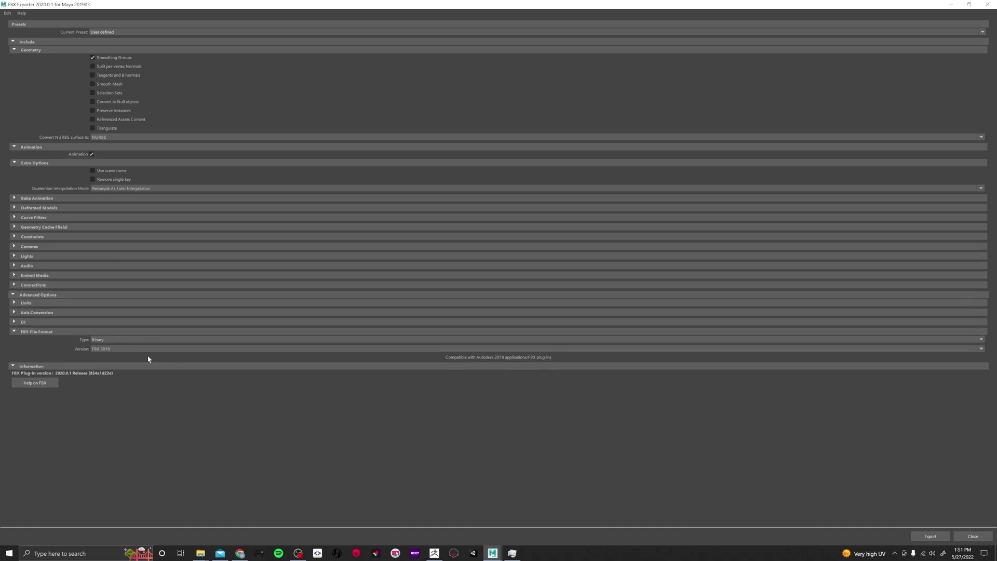
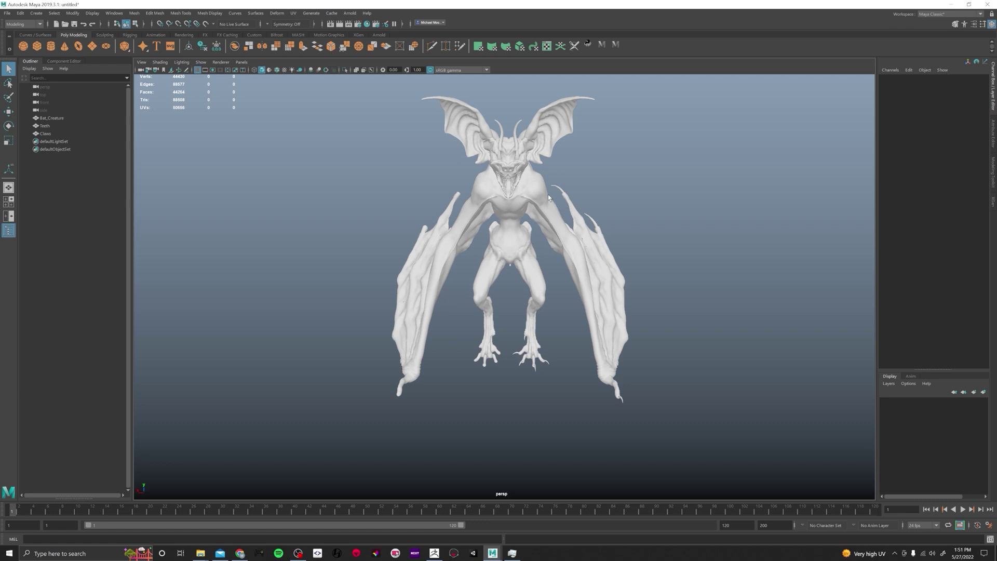
Mirror the Claws mesh across the world X axis in the positive direction, merging the border vertices
drag(559, 193, 561, 359)
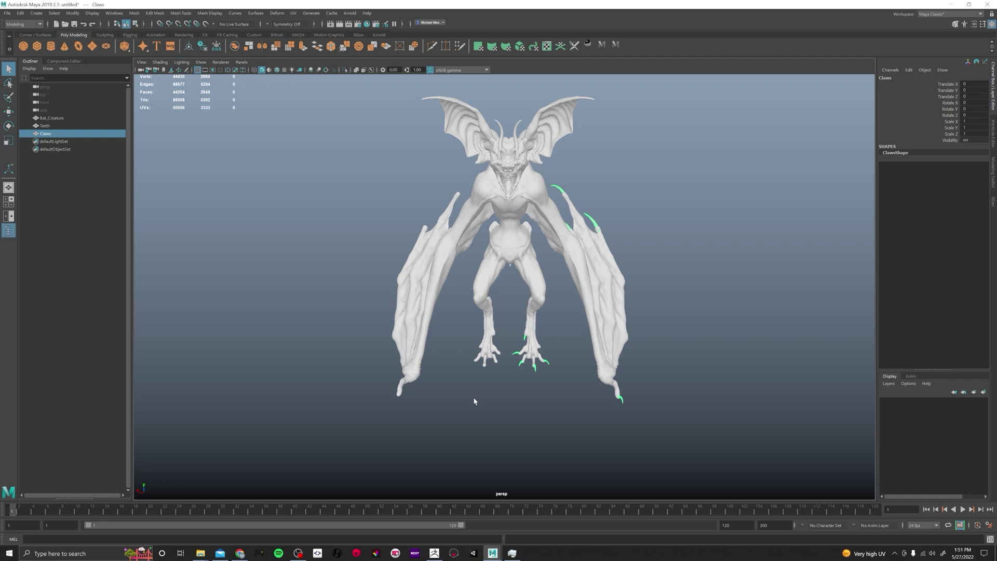
alt+drag(218, 447, 248, 407)
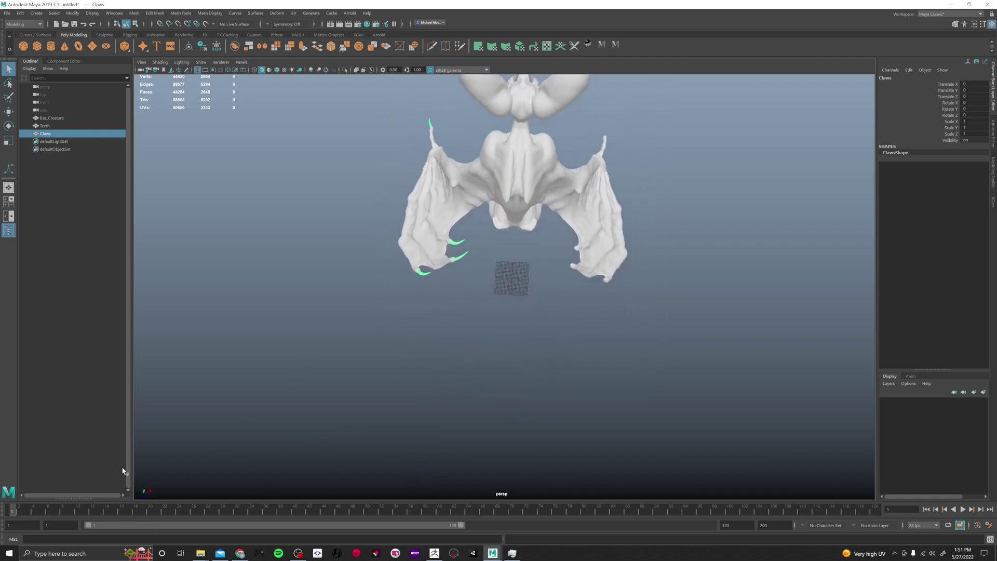
alt+drag(210, 463, 296, 411)
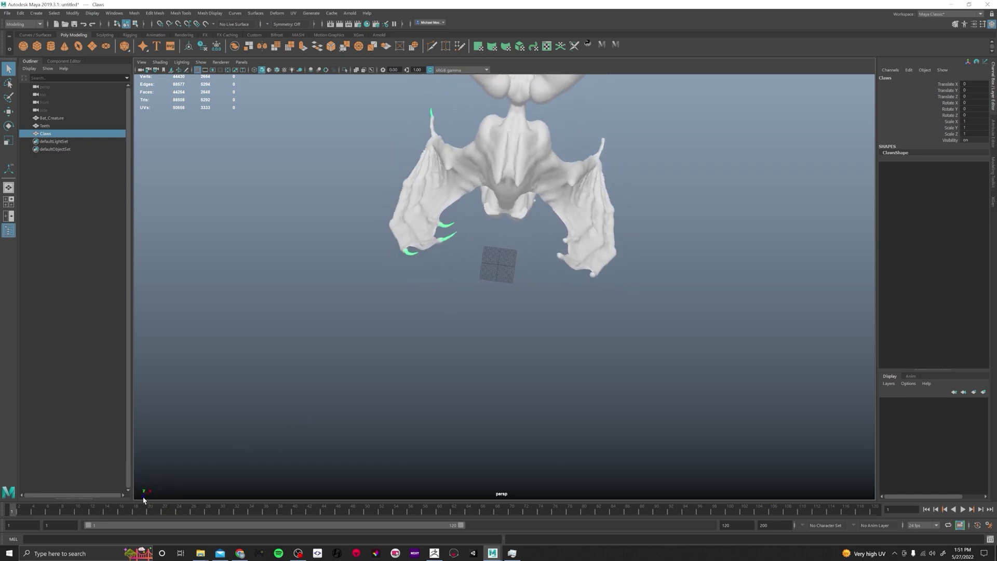
alt+drag(531, 401, 538, 369)
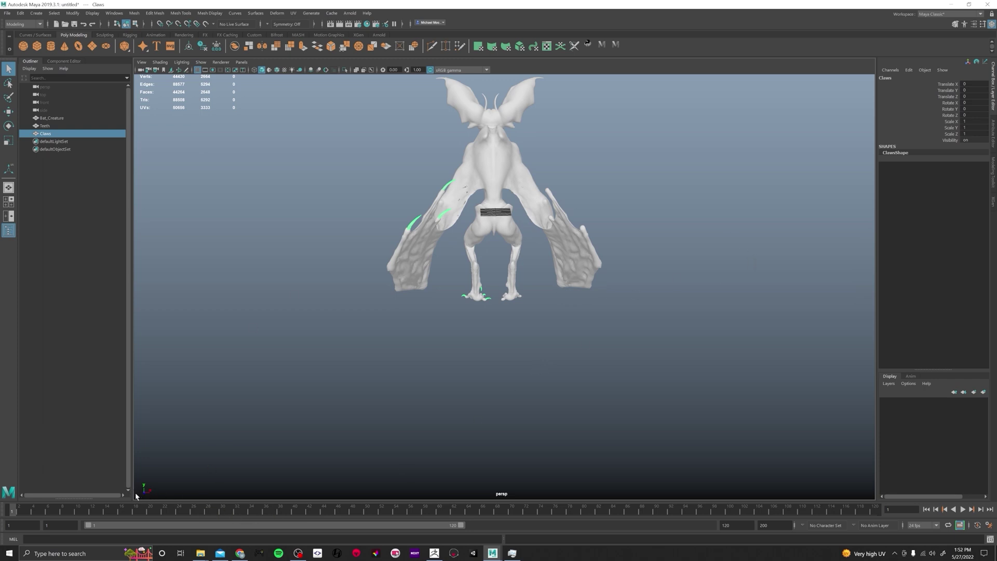
alt+middle_drag(470, 264, 417, 267)
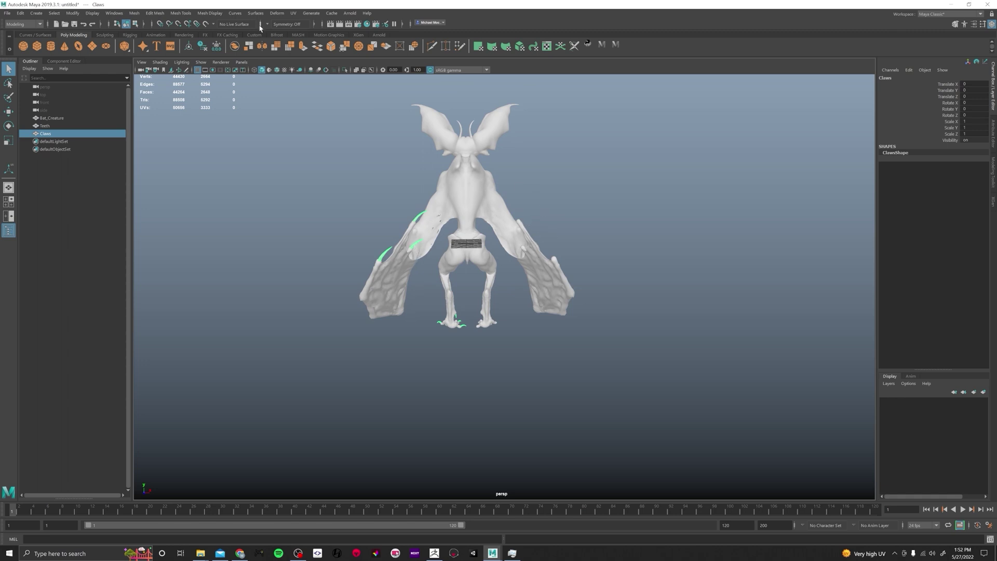
click(134, 13)
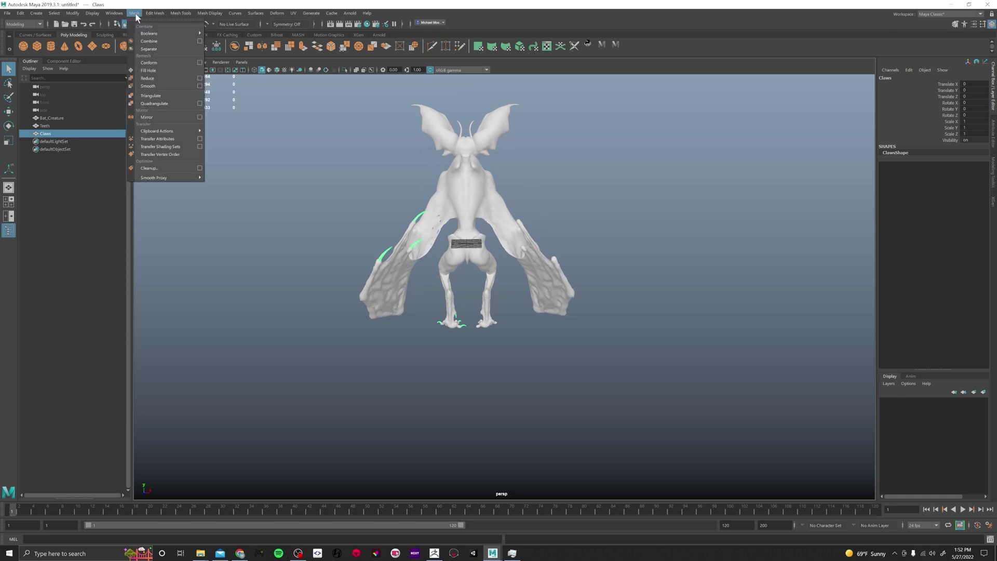
click(200, 118)
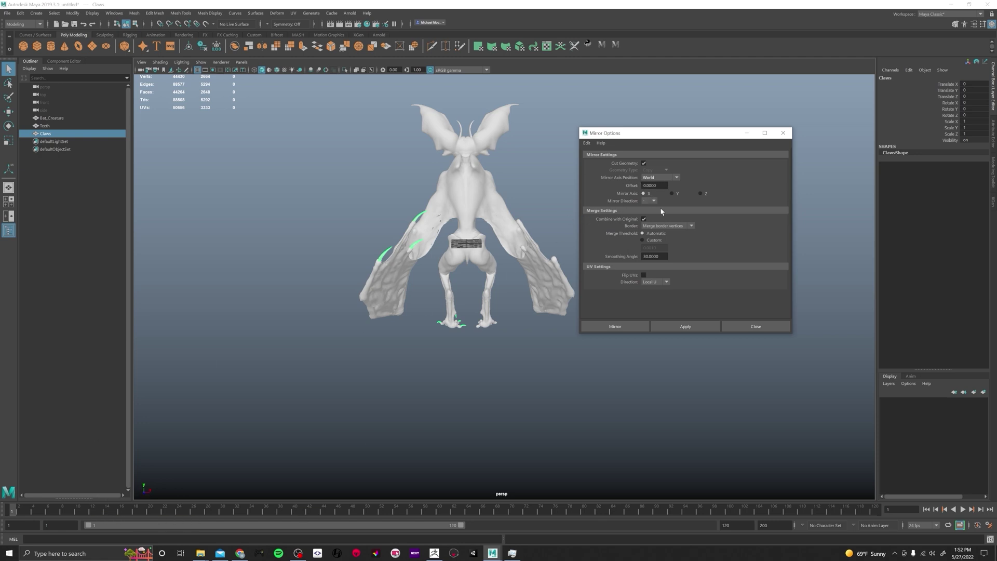
click(644, 209)
click(701, 330)
click(753, 326)
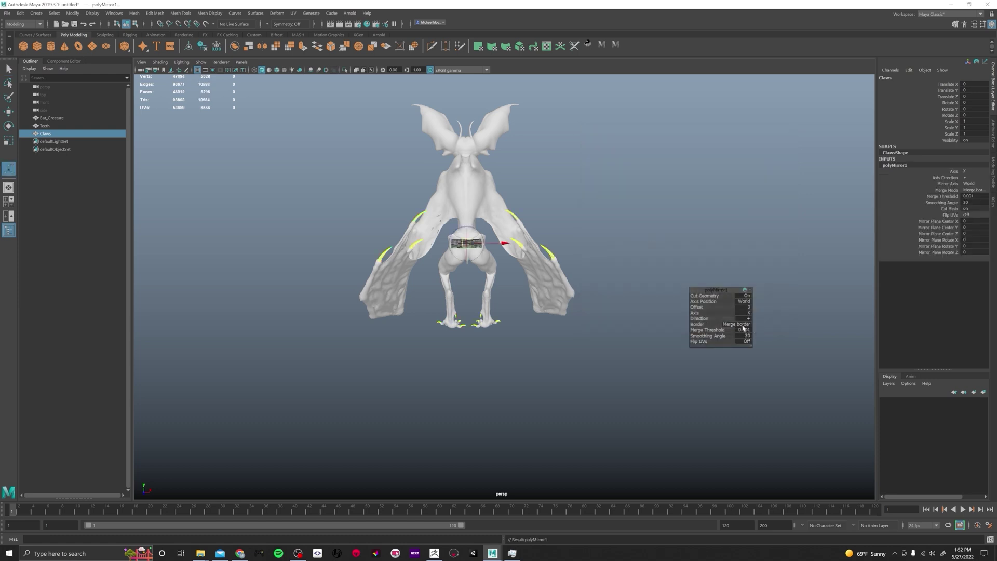
Select the mirrored Claws, delete all construction history by type, and clear the selection
scroll(540, 348, up, 3)
click(539, 338)
alt+drag(482, 236, 608, 238)
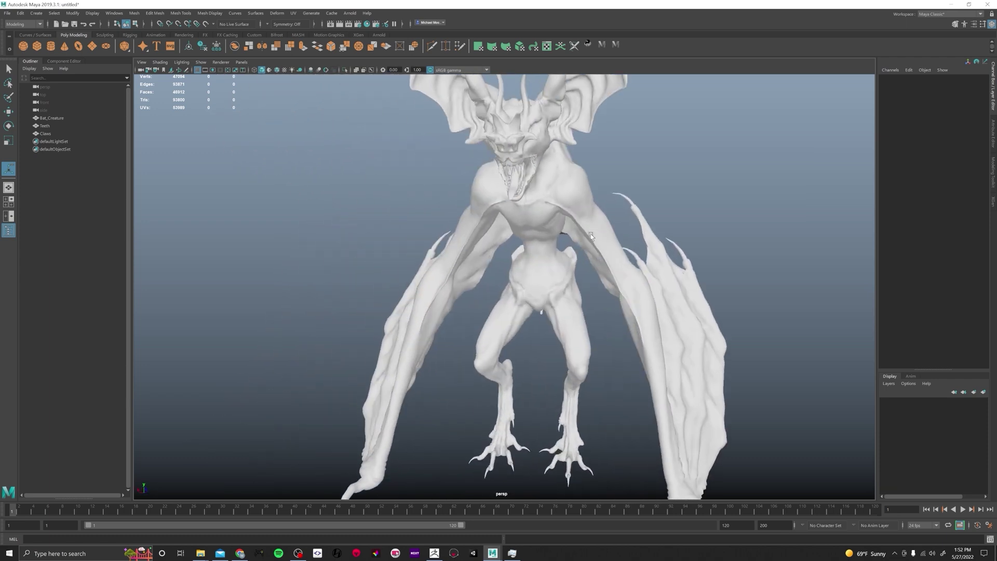
click(629, 200)
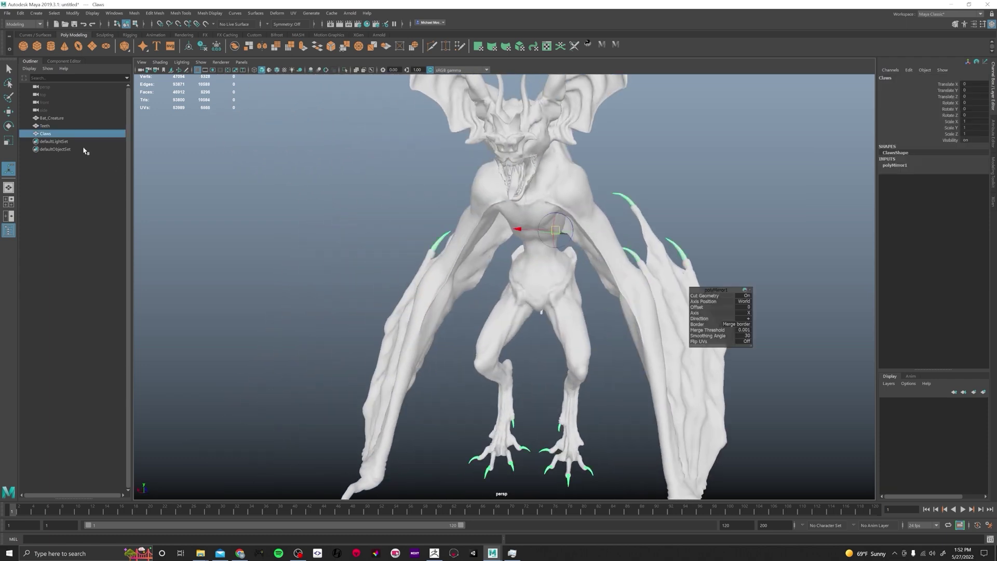
click(898, 165)
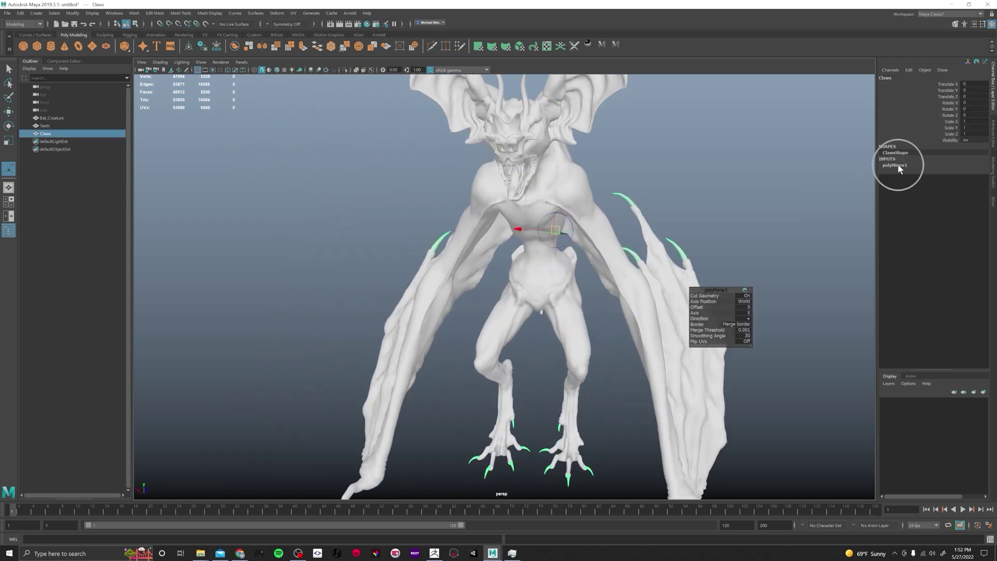
click(20, 13)
mouse_move(54, 112)
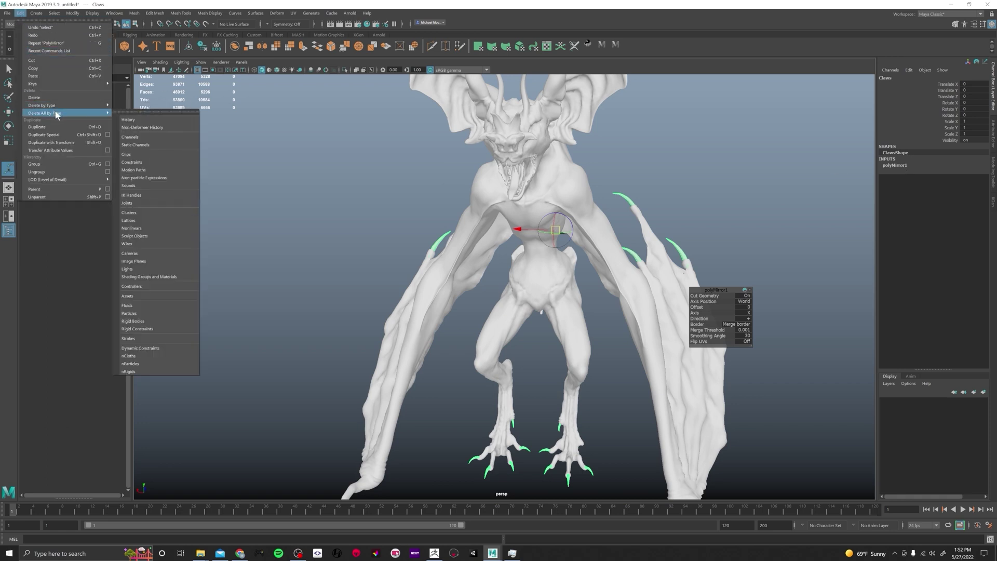
click(128, 120)
scroll(656, 295, down, 5)
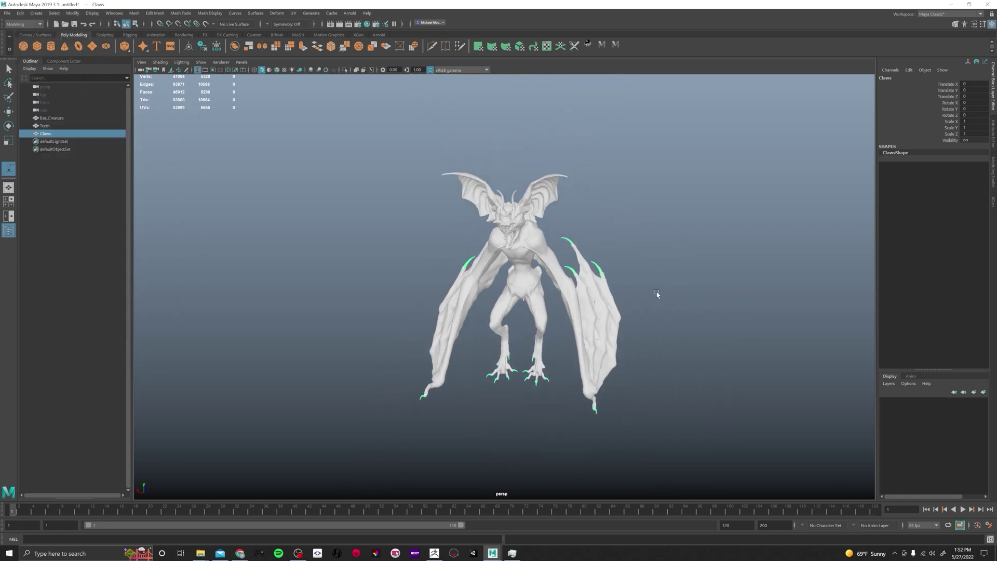
scroll(656, 294, up, 2)
click(674, 290)
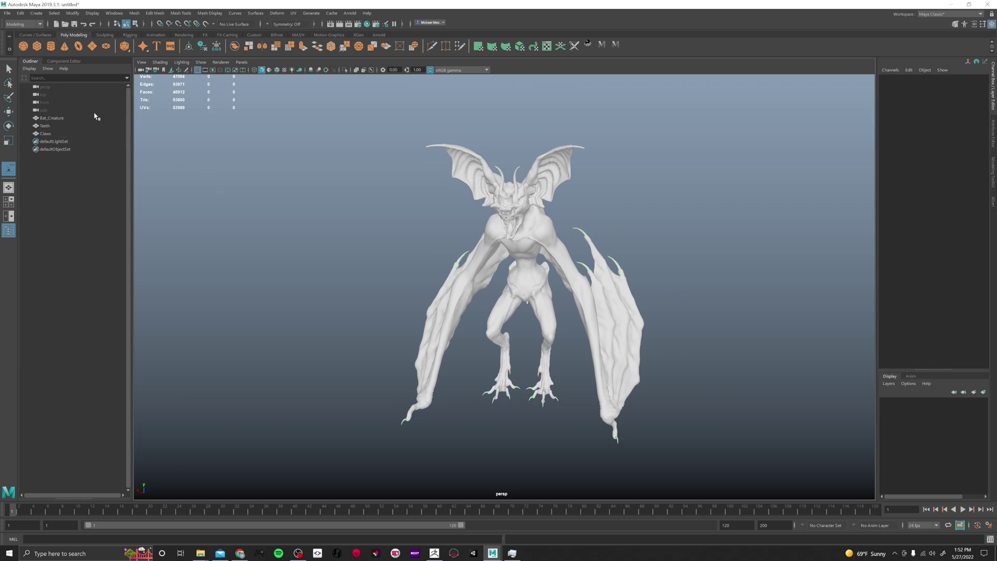
Group the Bat_Creature, Teeth and Claws meshes together and center the group's pivot
click(46, 133)
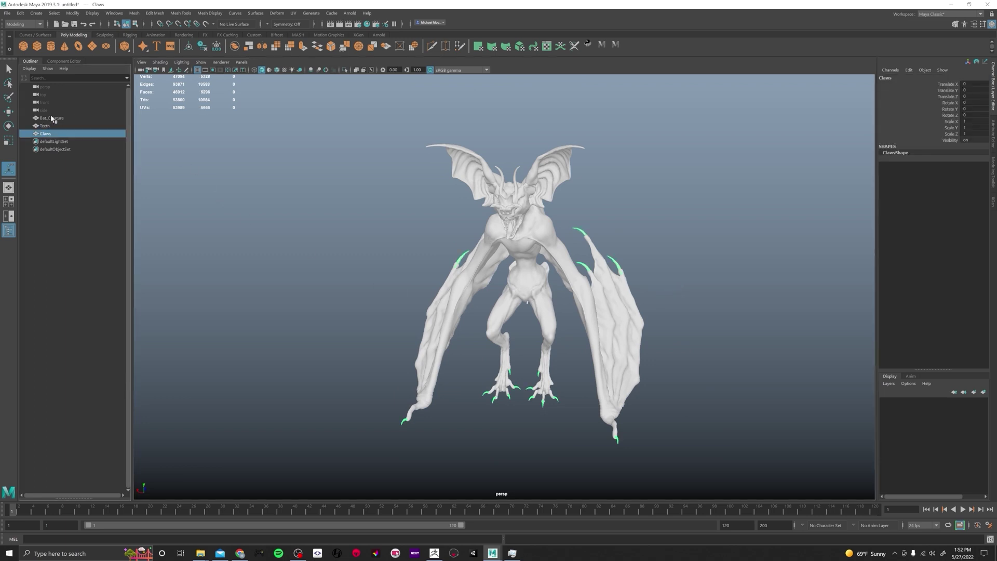
shift+click(48, 118)
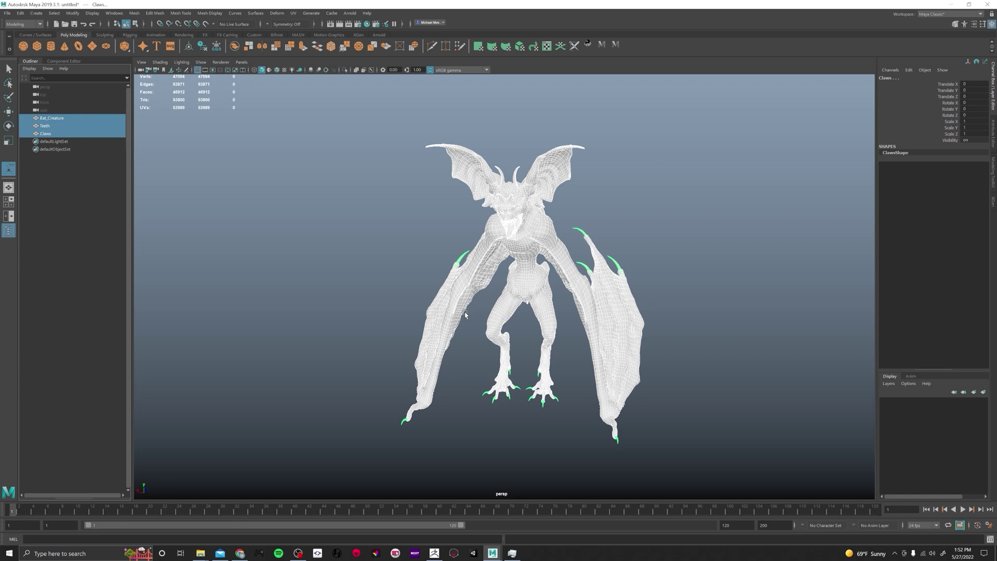
key(ctrl+g)
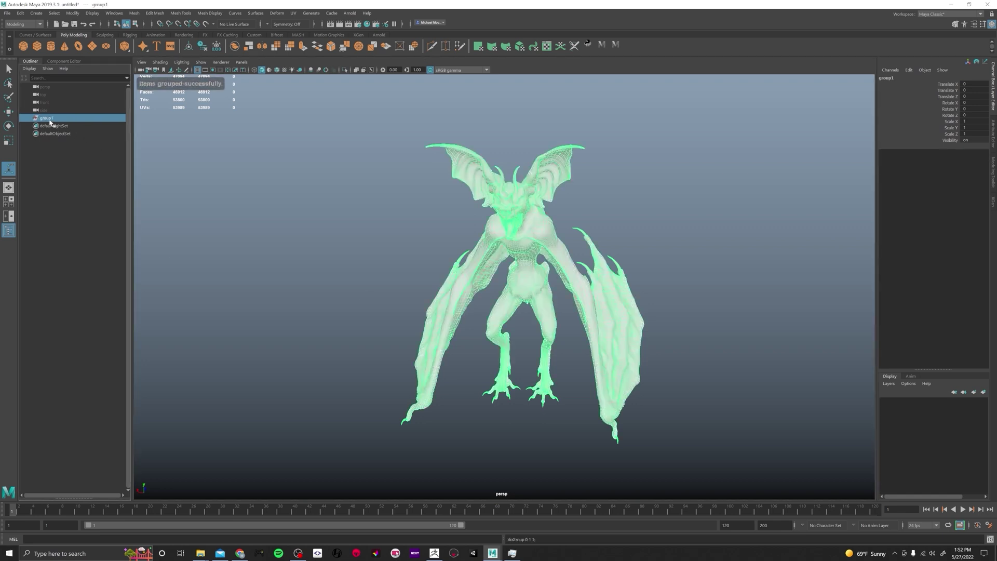
key(w)
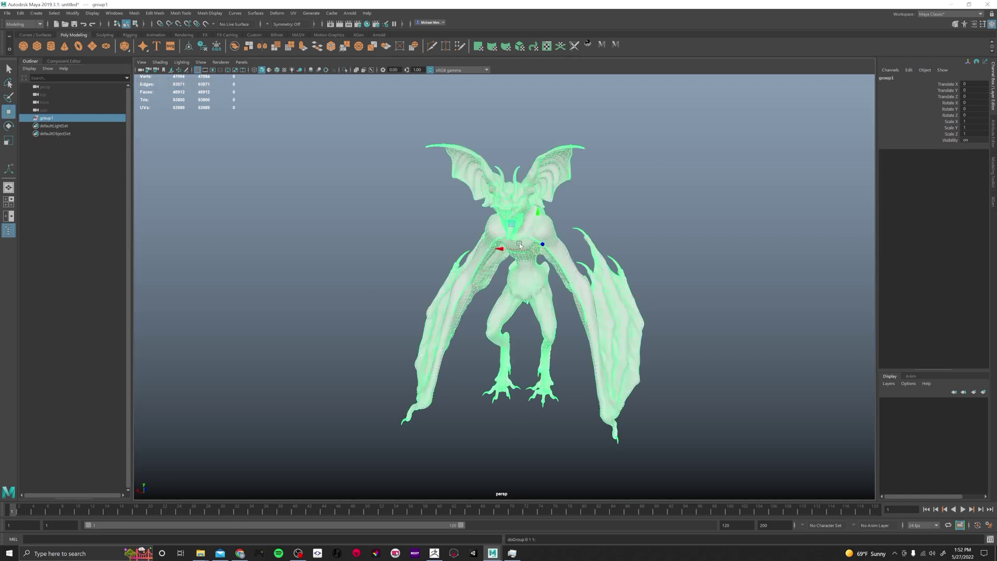
click(72, 13)
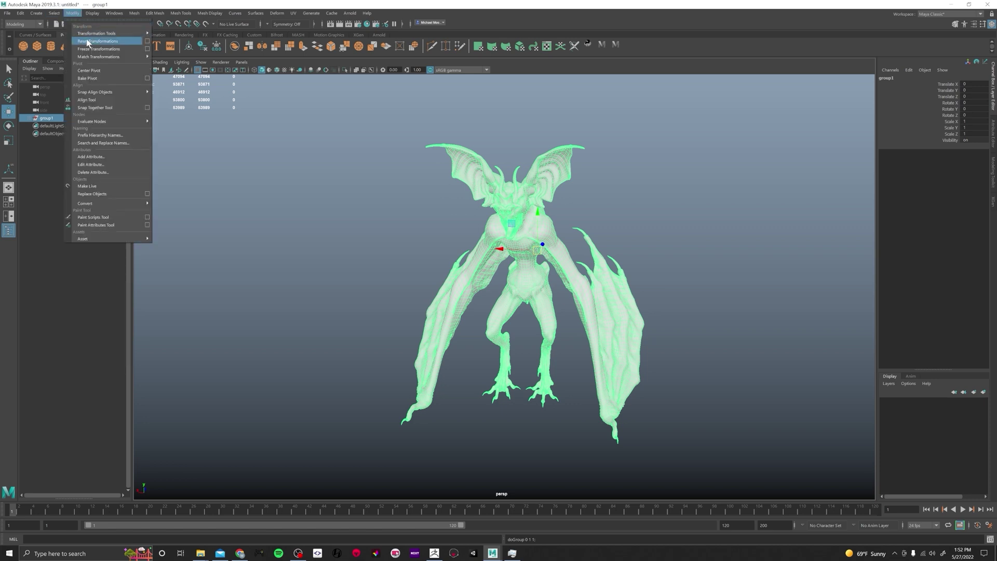
click(89, 70)
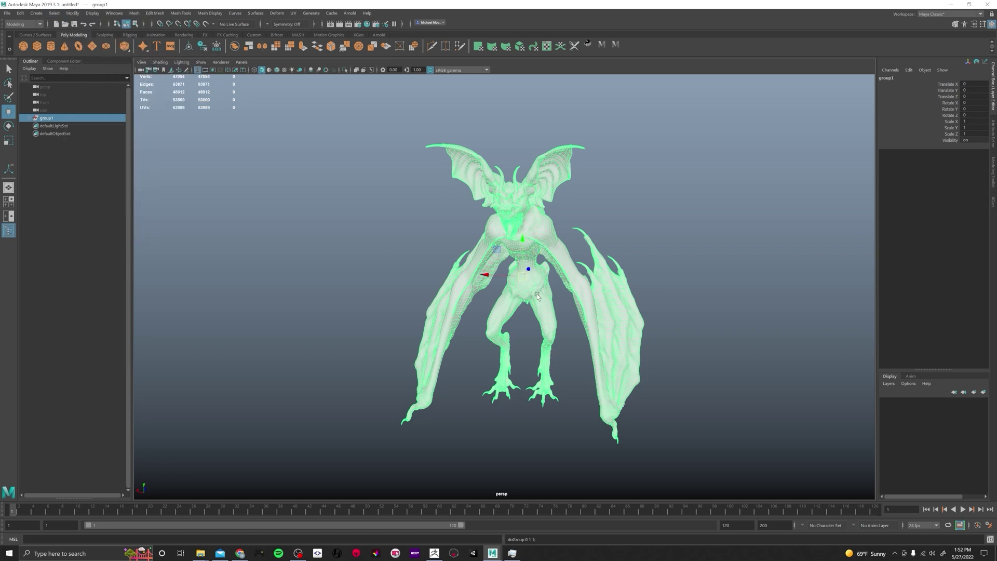
Rotate the creature group 180 degrees around the Y axis
alt+drag(538, 296, 580, 289)
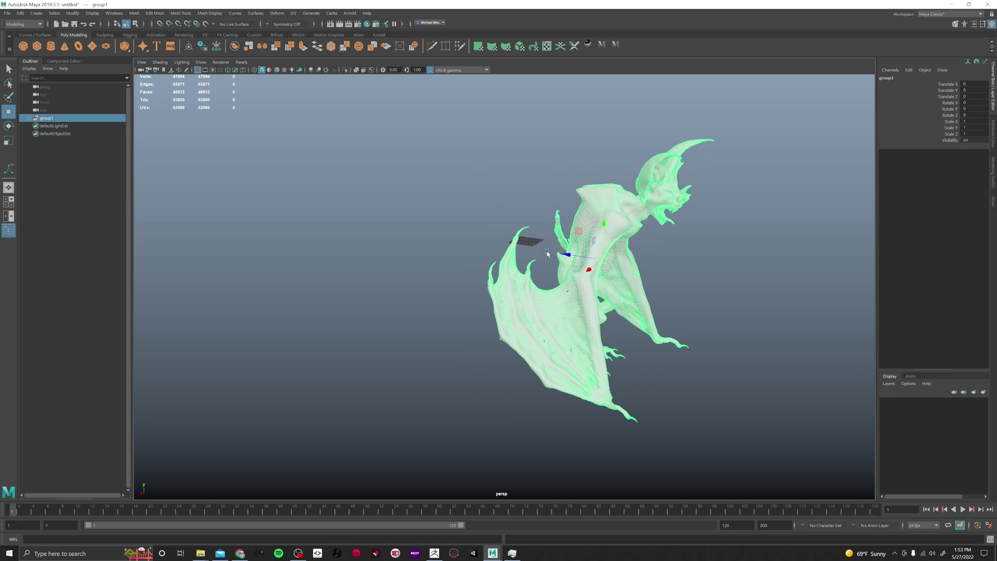
key(e)
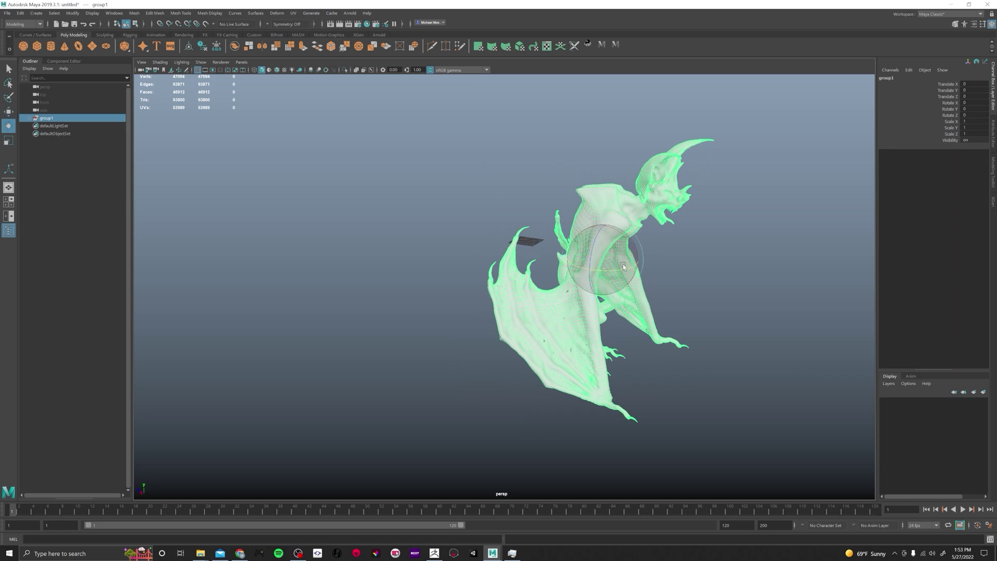
drag(620, 273, 587, 273)
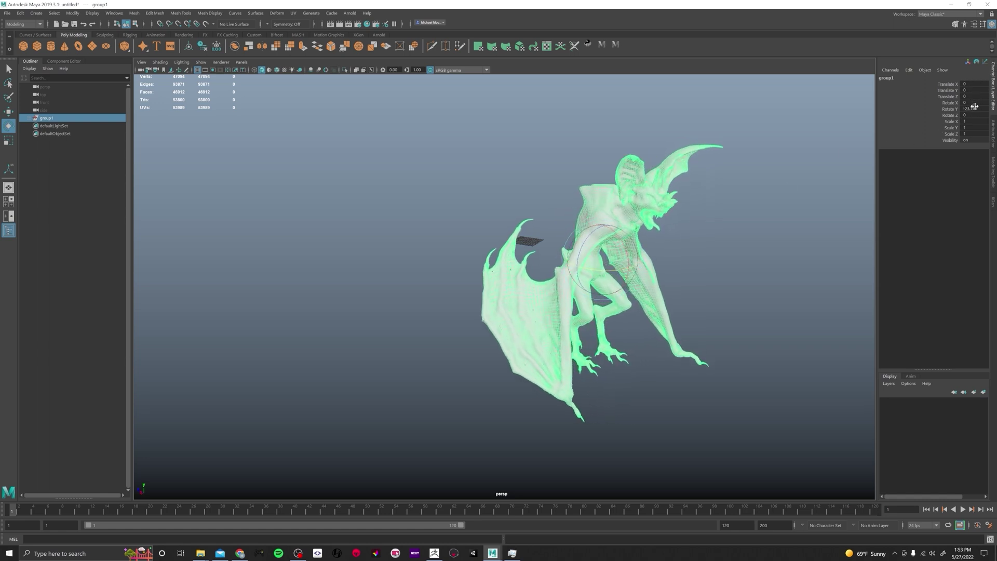
click(984, 109)
text(180)
key(Return)
Using the orthographic views, move the creature group to about 71.6 in Z and 102.4 in Y, centering it with its feet at grid level
alt+drag(597, 271, 597, 249)
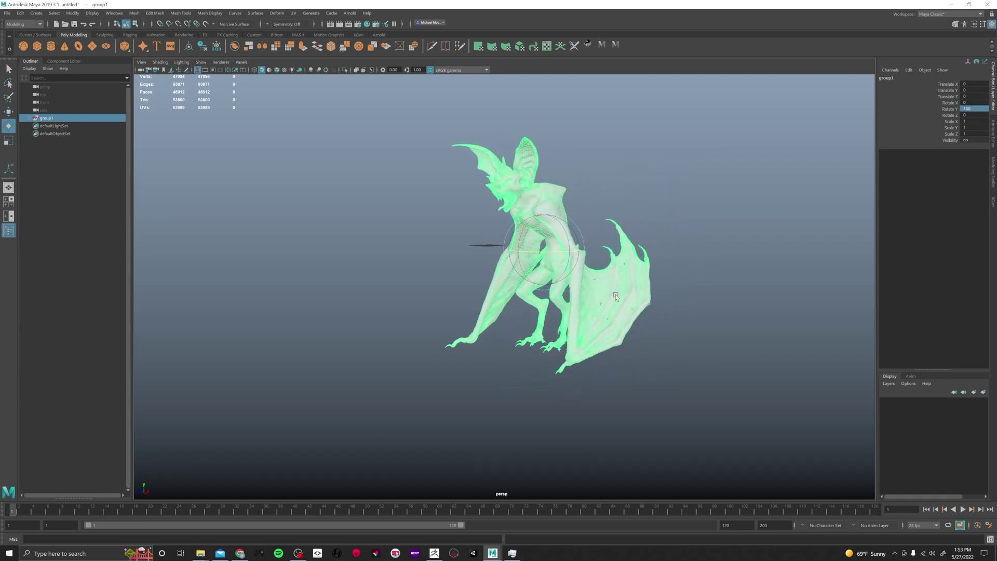
key(w)
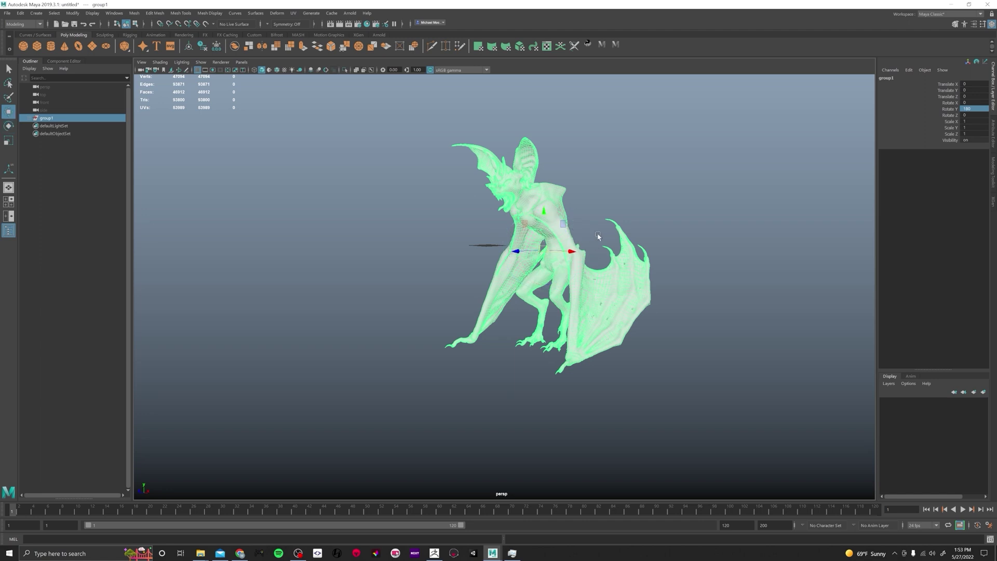
alt+drag(595, 236, 588, 261)
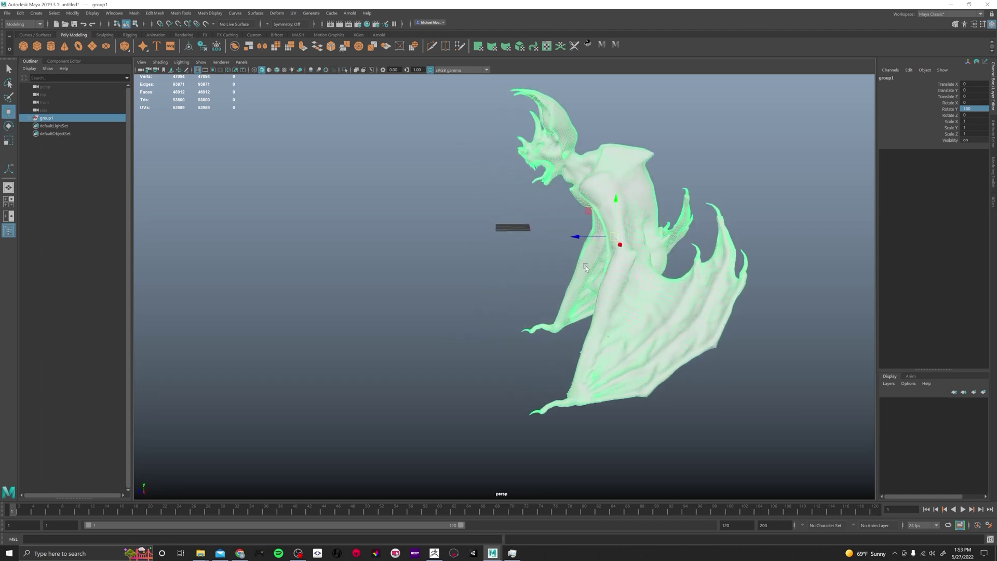
key(space)
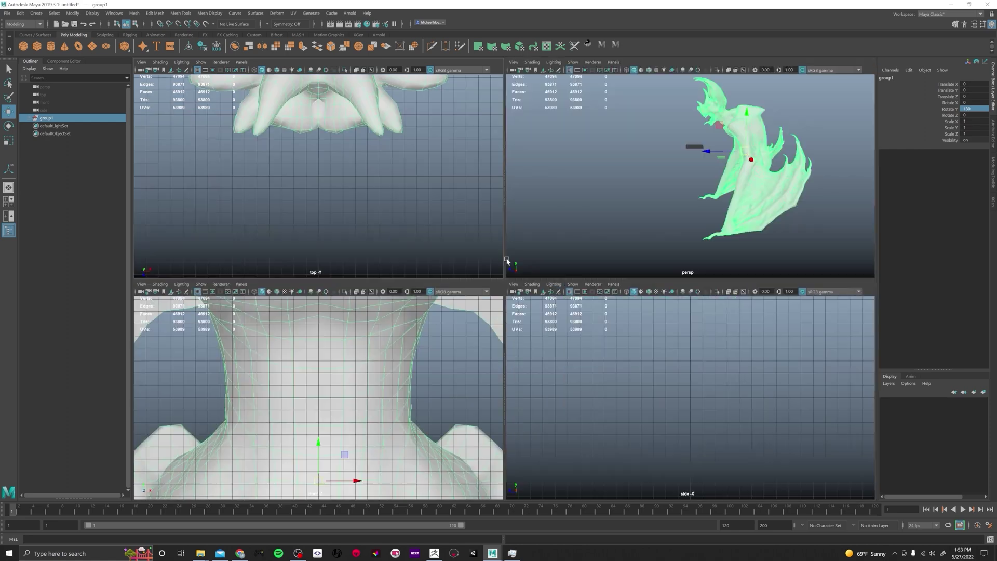
scroll(359, 130, down, 5)
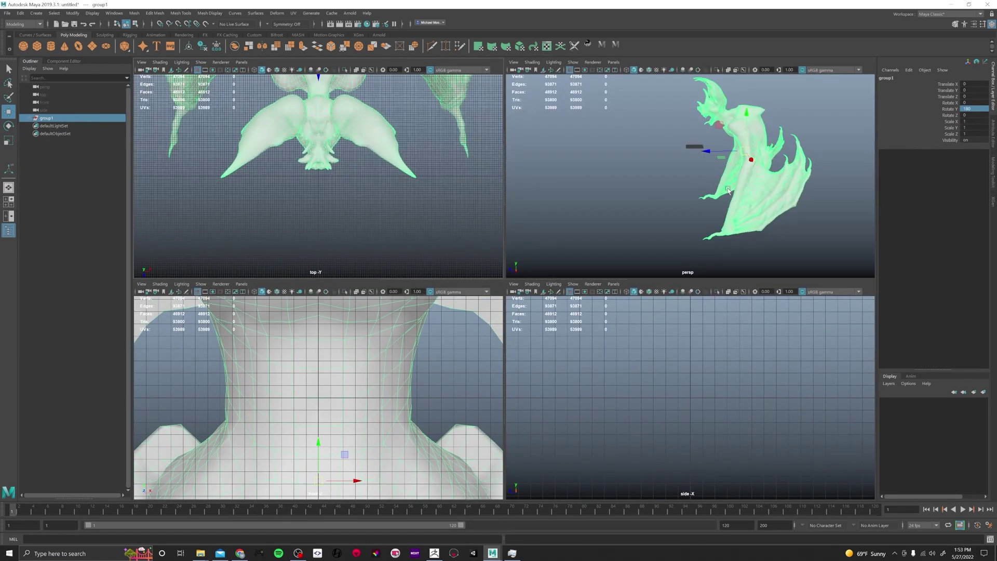
scroll(728, 188, down, 3)
scroll(283, 399, up, 1)
scroll(283, 398, down, 8)
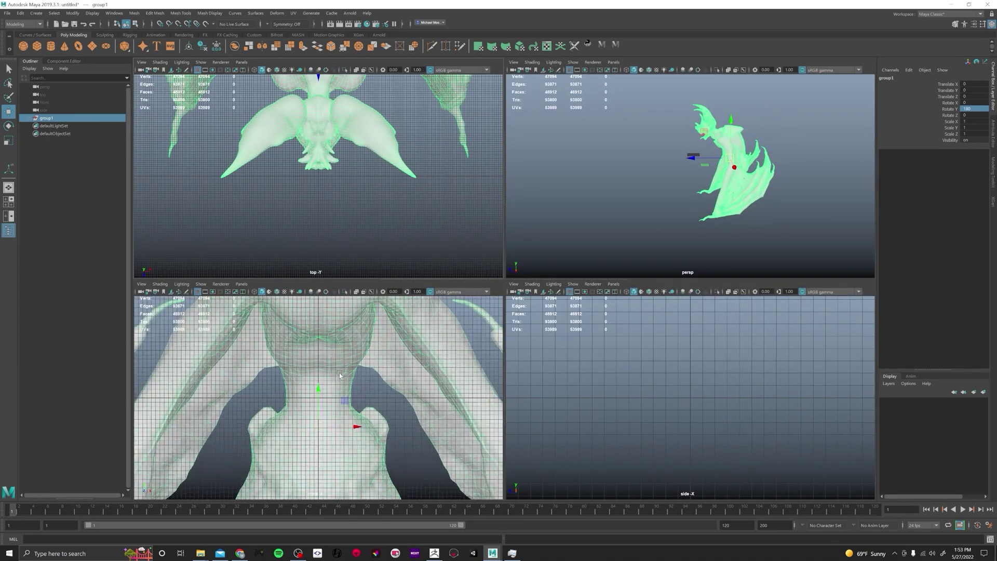
scroll(683, 414, down, 6)
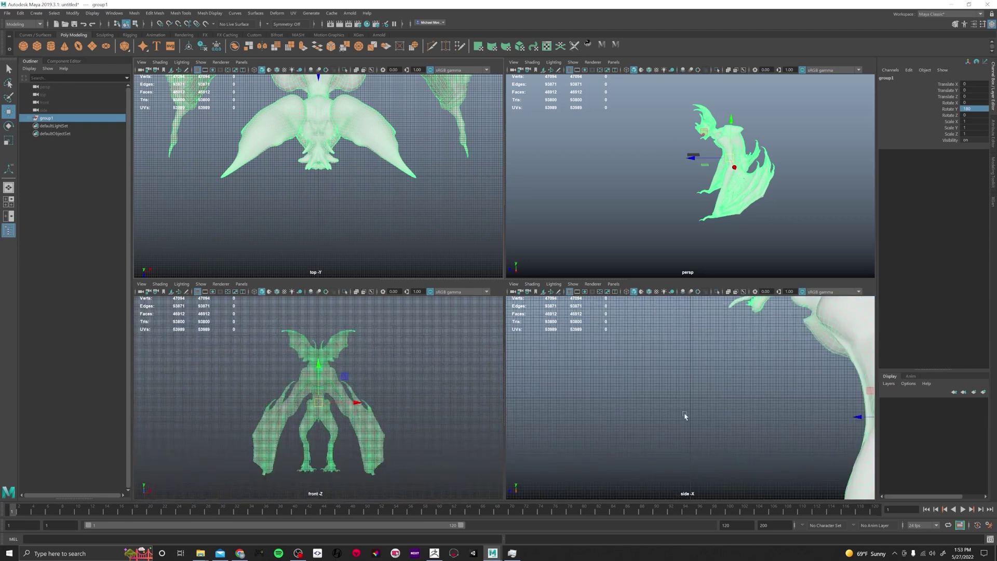
drag(697, 410, 653, 404)
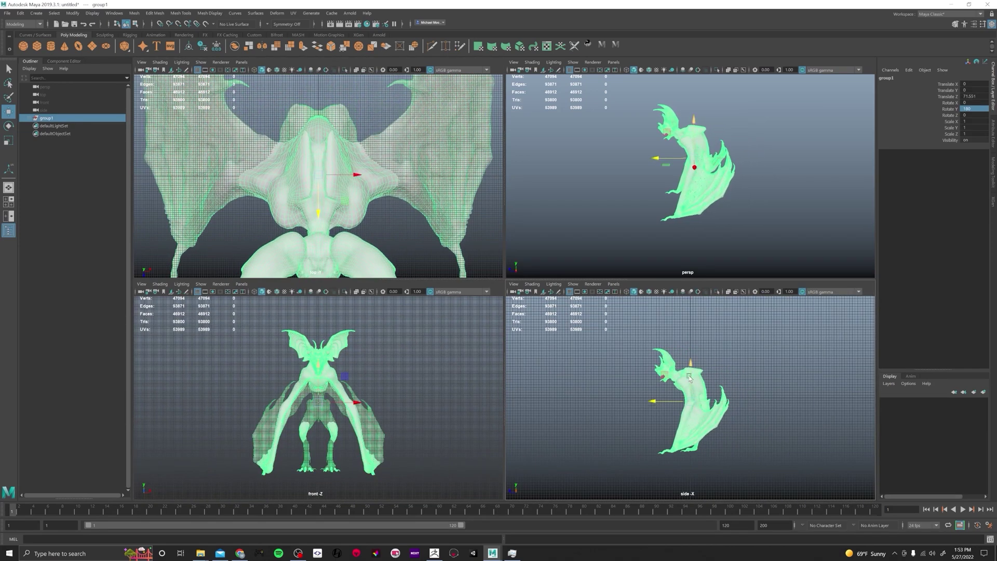
drag(692, 374, 704, 318)
Examine the feet against the ground line from the side and the creature's overall placement from the front
scroll(706, 399, up, 5)
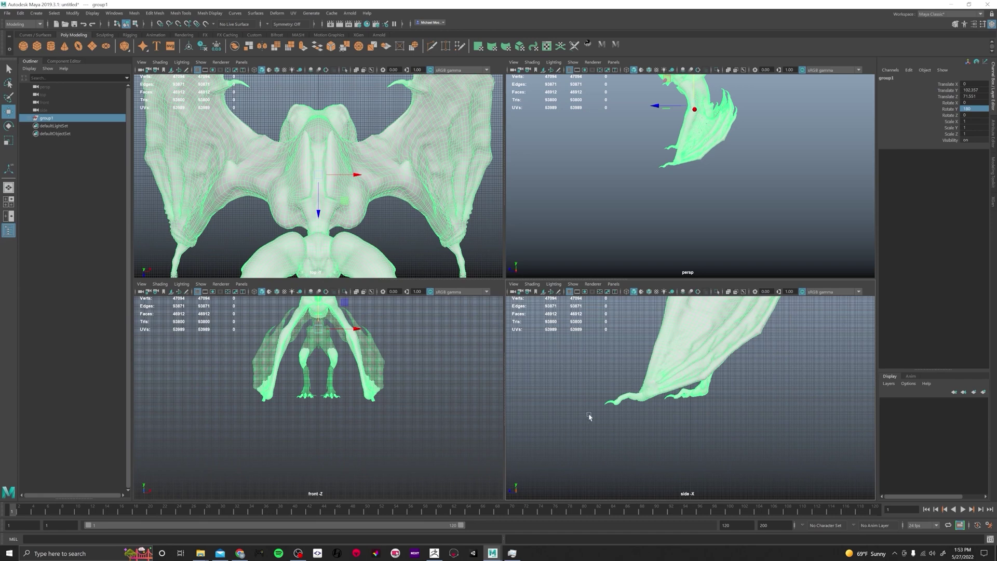
scroll(723, 391, down, 4)
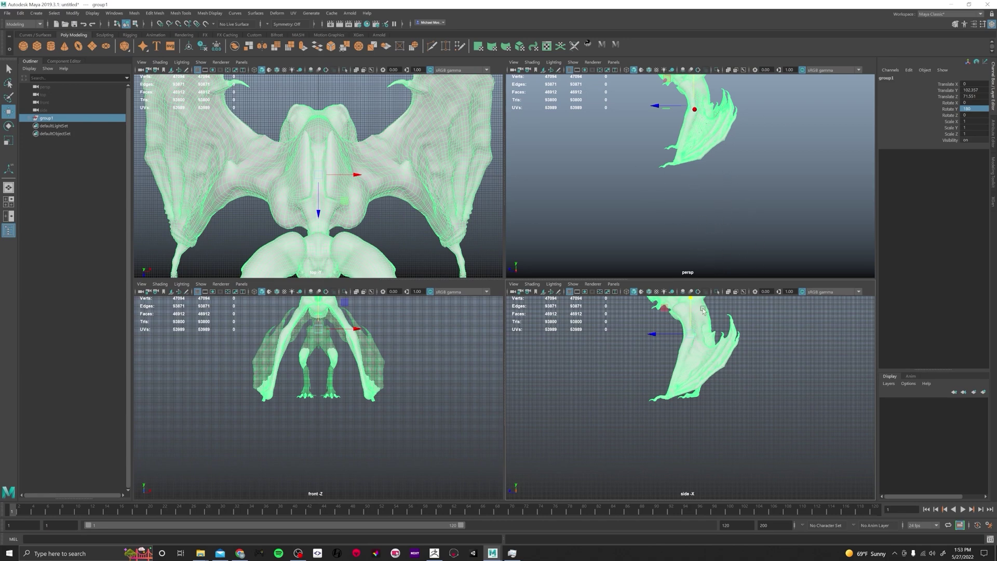
key(space)
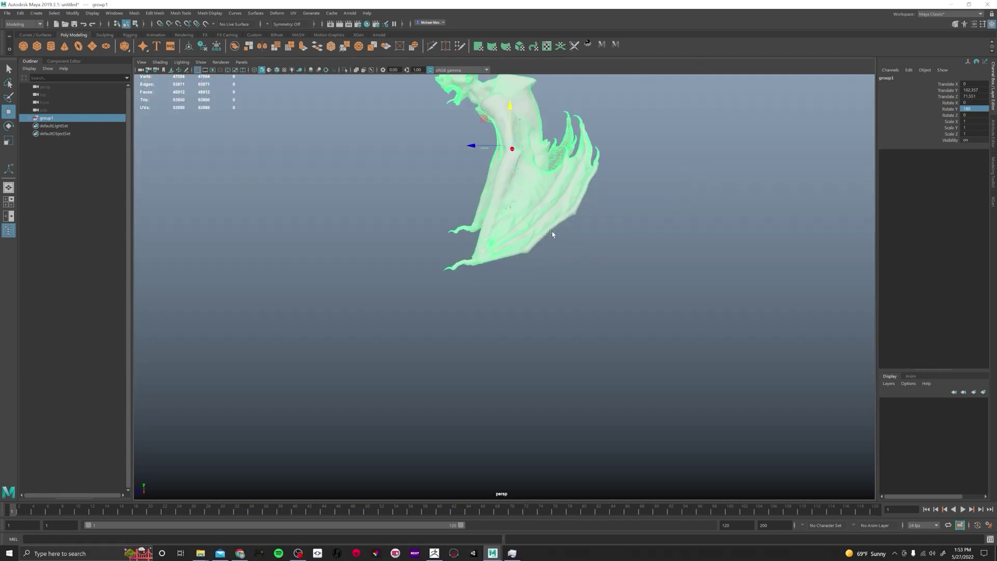
alt+drag(552, 234, 574, 218)
alt+middle_drag(511, 212, 580, 270)
scroll(579, 270, up, 3)
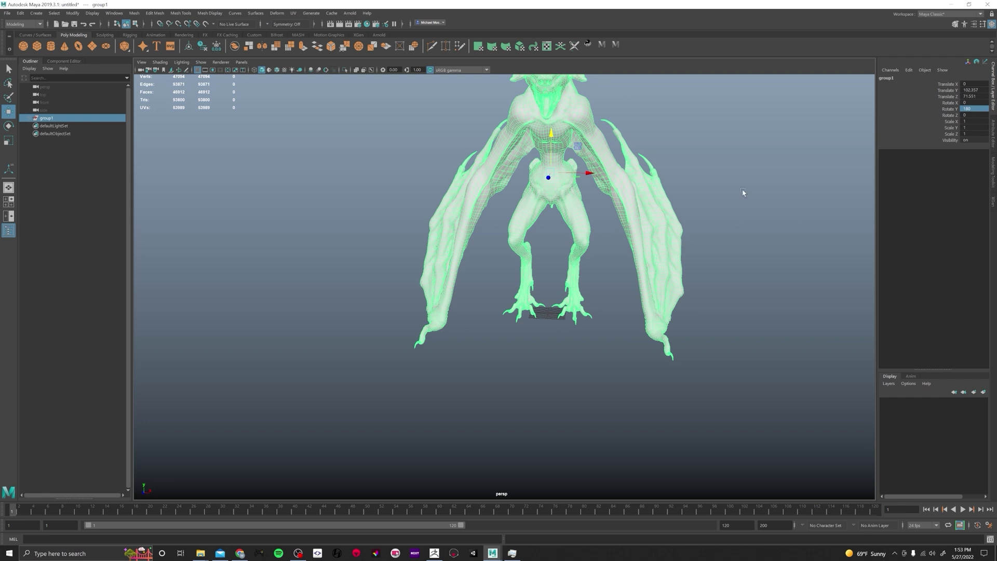
alt+middle_drag(743, 189, 733, 250)
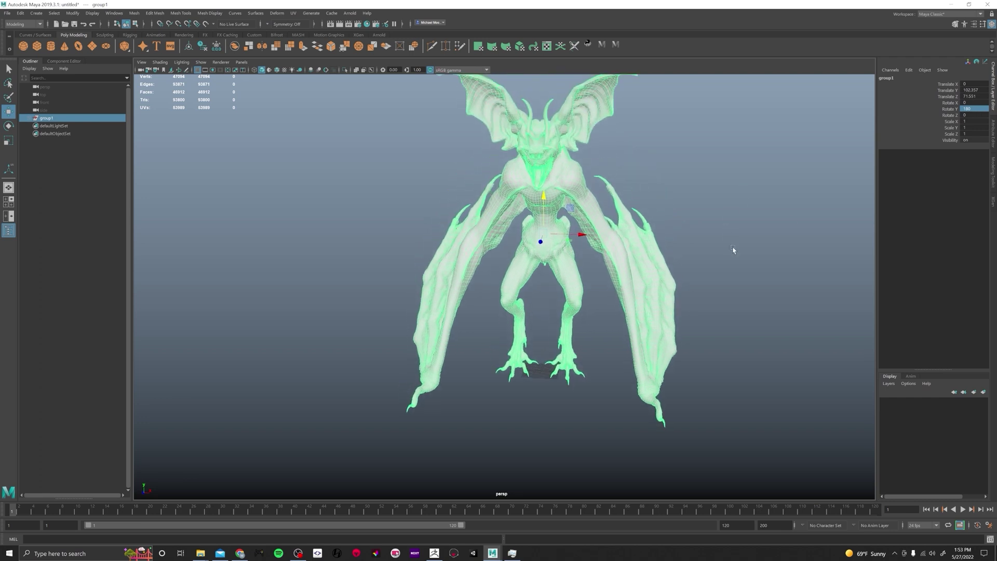
Freeze the transformations of the creature group
click(21, 13)
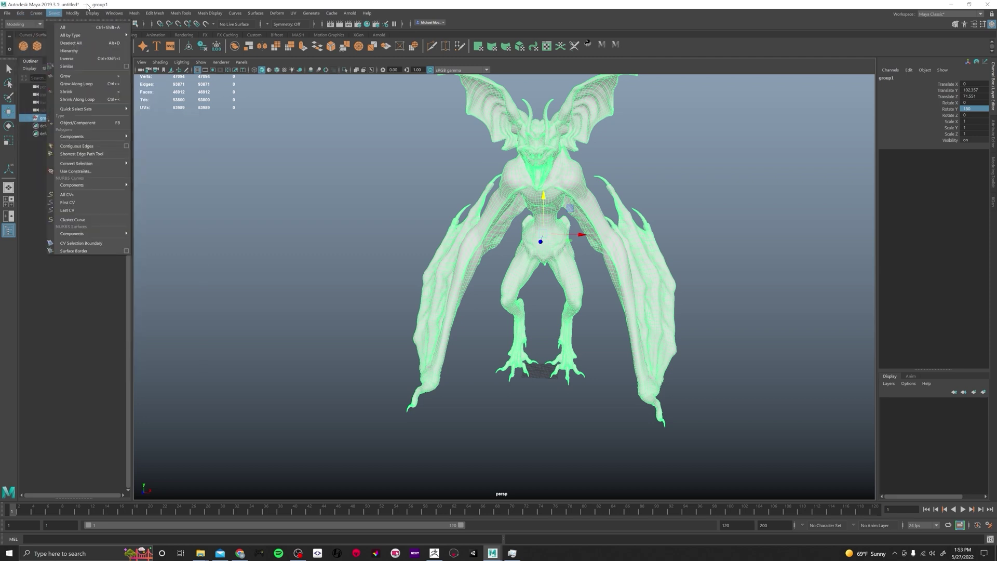
click(72, 13)
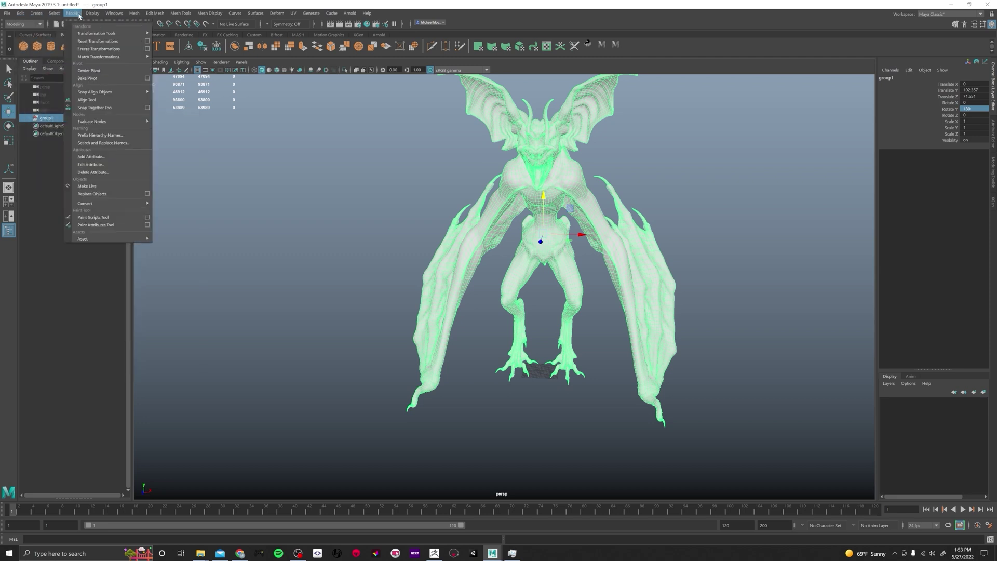
click(89, 49)
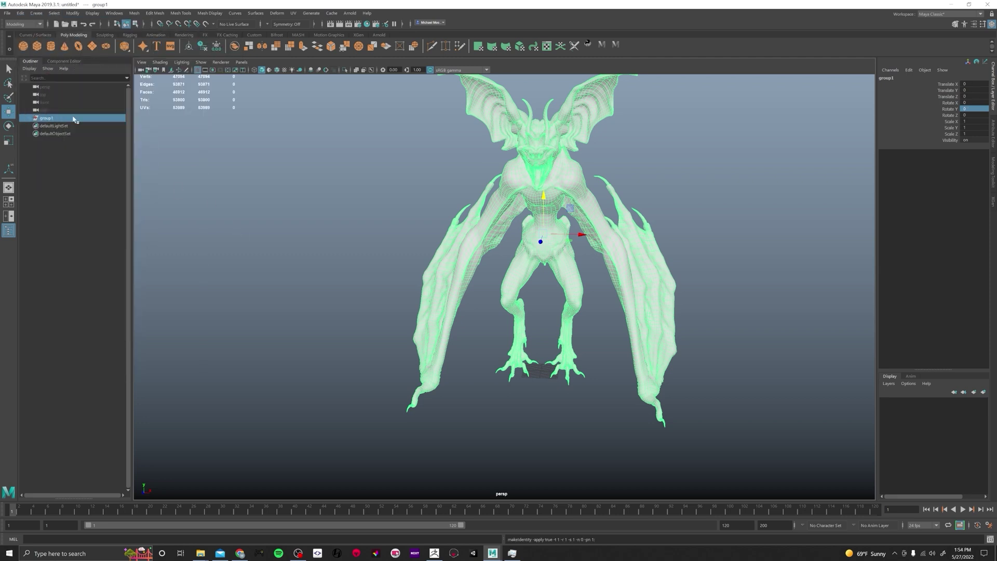
Unparent the Bat_Creature, Teeth and Claws meshes from their group and delete the empty group
click(29, 118)
drag(51, 126, 54, 144)
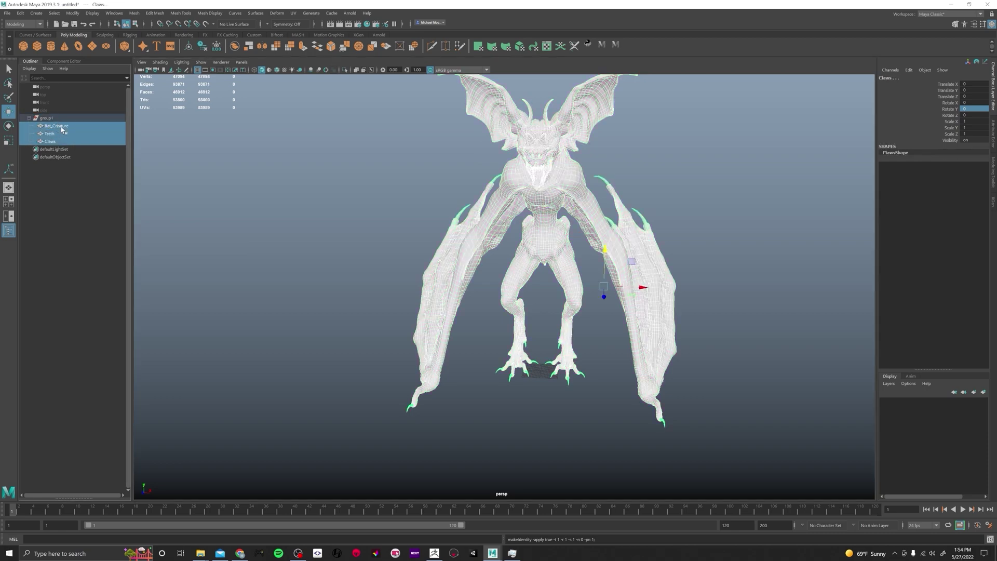
key(shift+p)
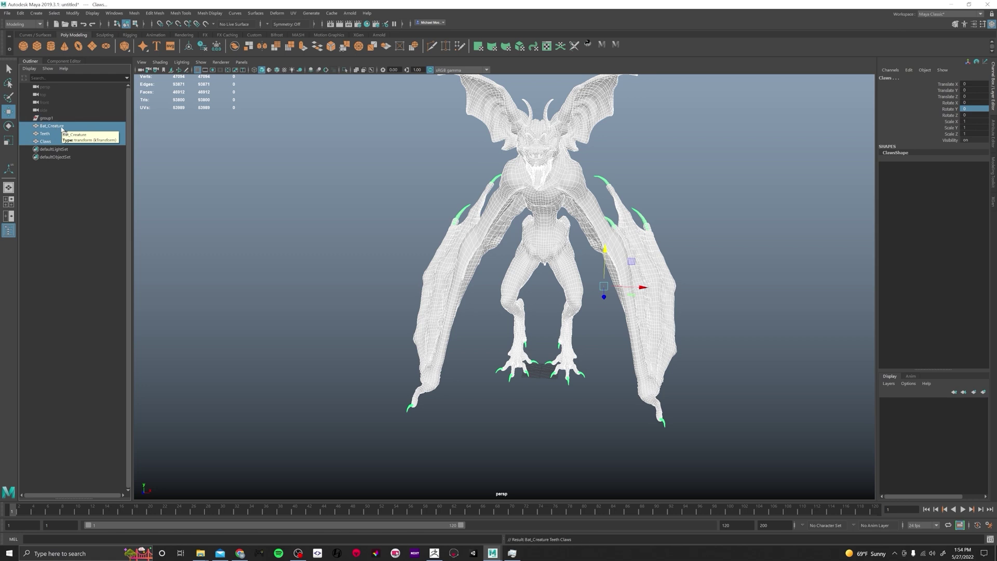
click(47, 119)
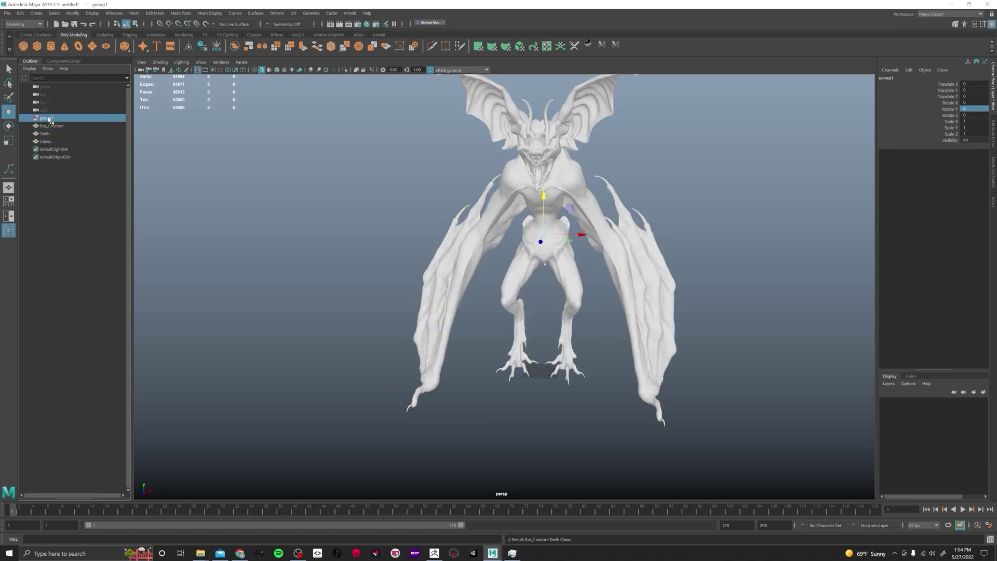
key(Delete)
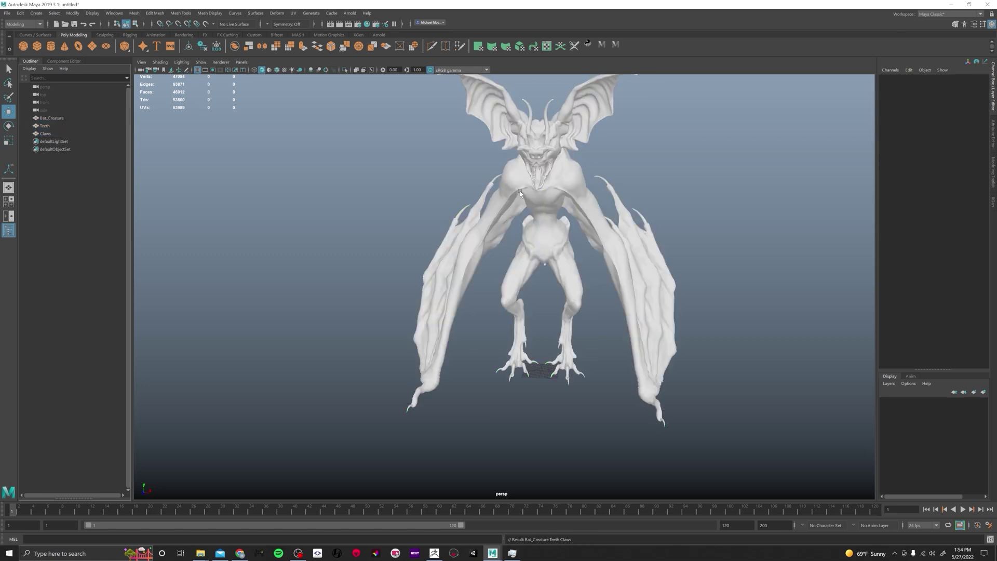
Check the separate body, claws and teeth meshes in the viewport and view the whole creature from the front
click(616, 230)
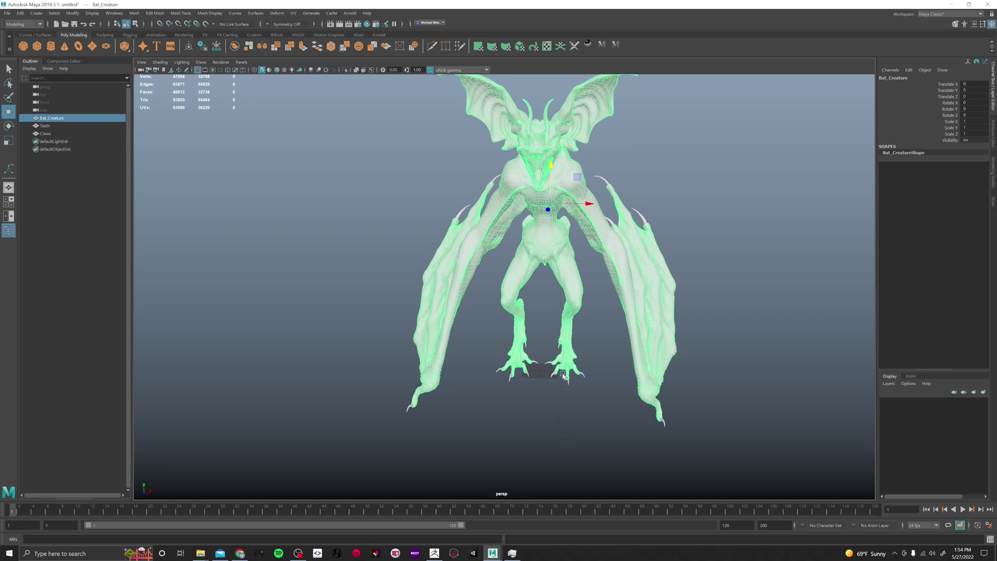
shift+click(561, 373)
click(664, 212)
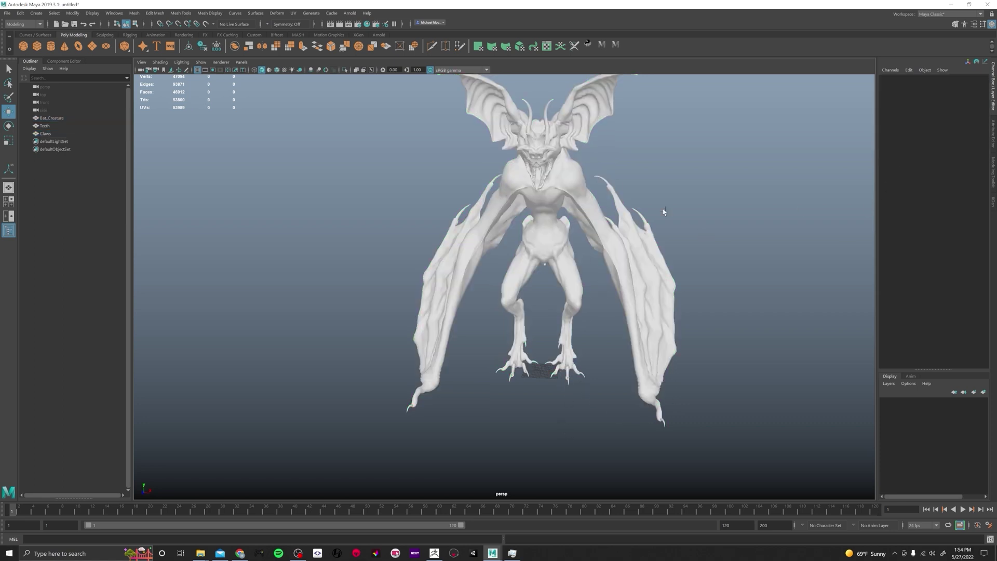
click(540, 171)
click(666, 234)
mouse_move(667, 236)
alt+mouse_down()
mouse_move(556, 232)
mouse_move(668, 237)
mouse_move(669, 227)
alt+mouse_up()
alt+middle_drag(669, 227, 668, 241)
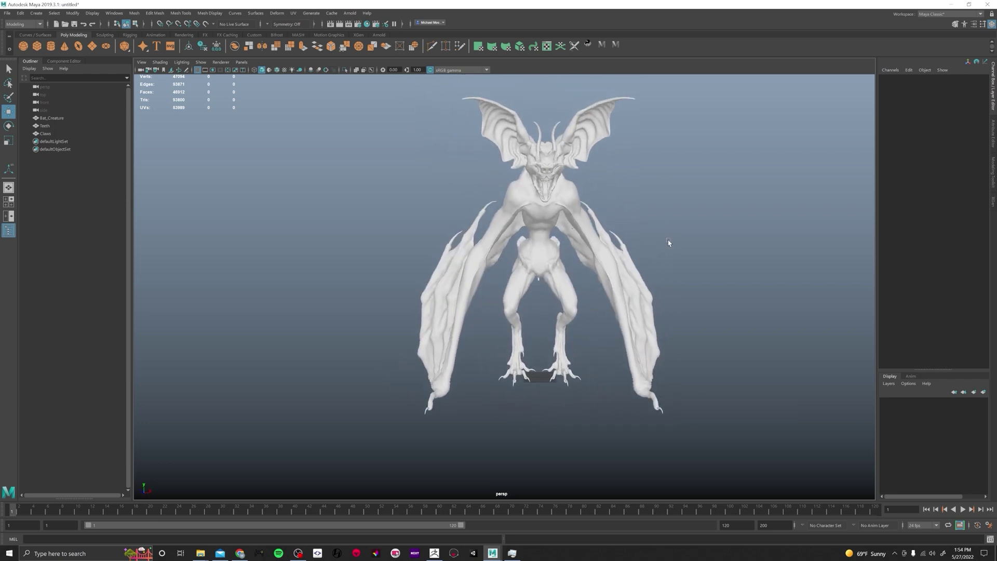
Create a polygon cube at the origin as a scale reference and set its height to 183
click(32, 14)
mouse_move(56, 42)
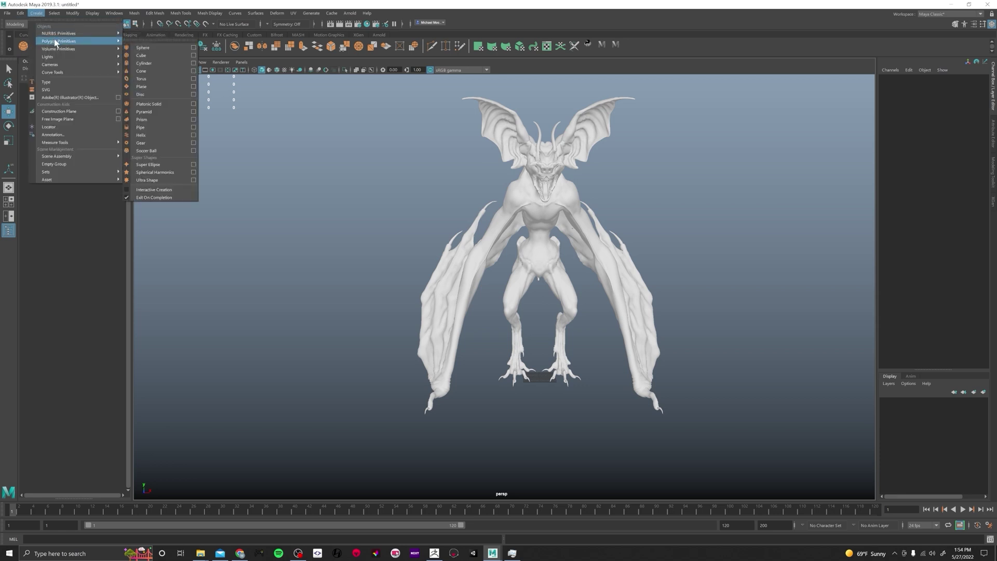
click(144, 55)
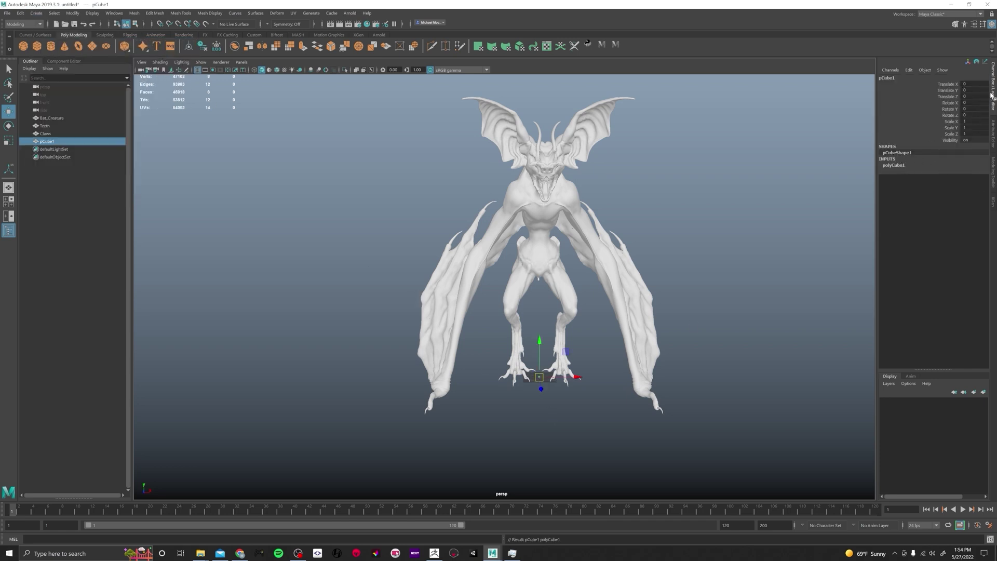
click(893, 165)
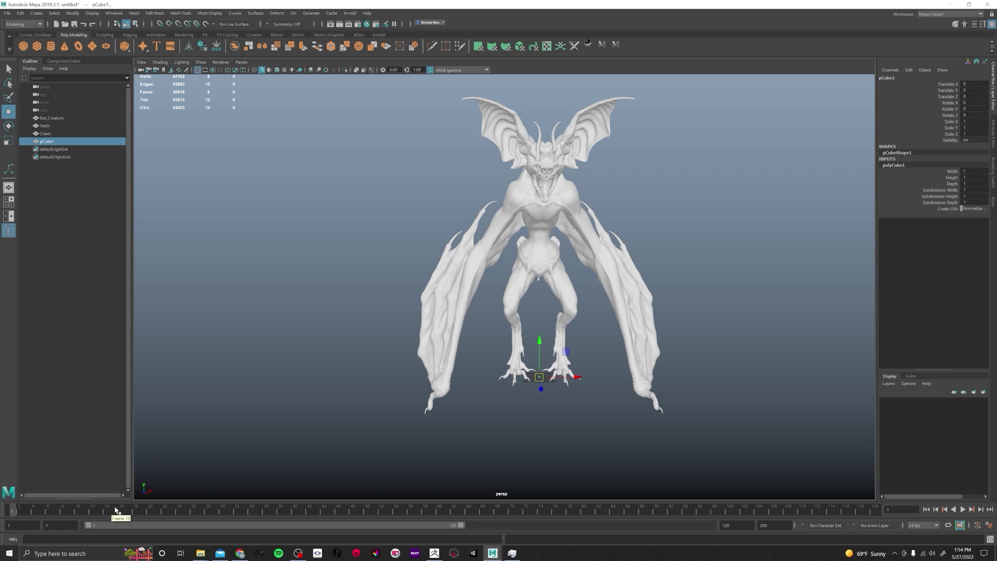
double_click(968, 178)
text(18)
key(Return)
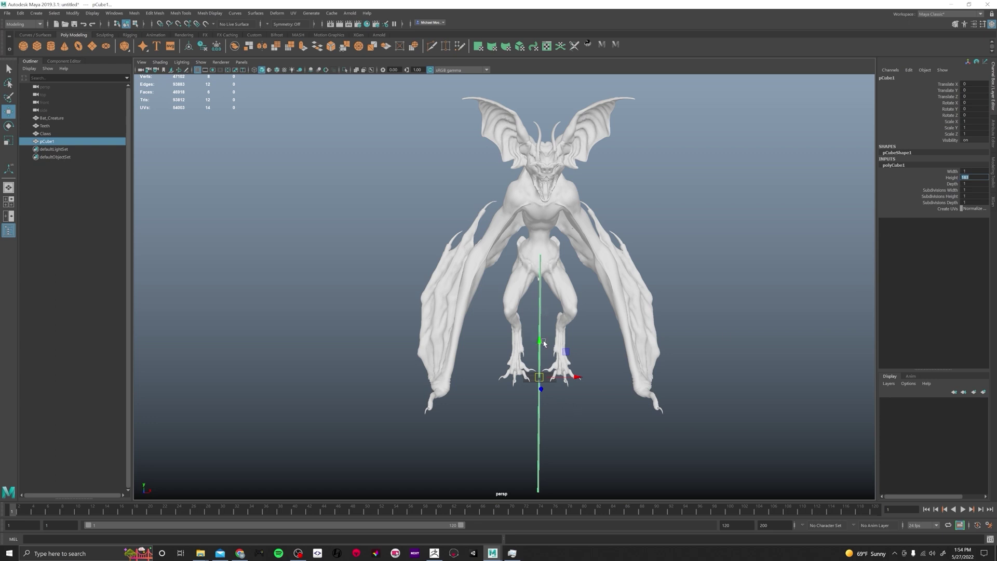
Raise the reference cube to about 92.2 in Y so its base meets the grid, and compare the creature's height with it
drag(540, 342, 534, 217)
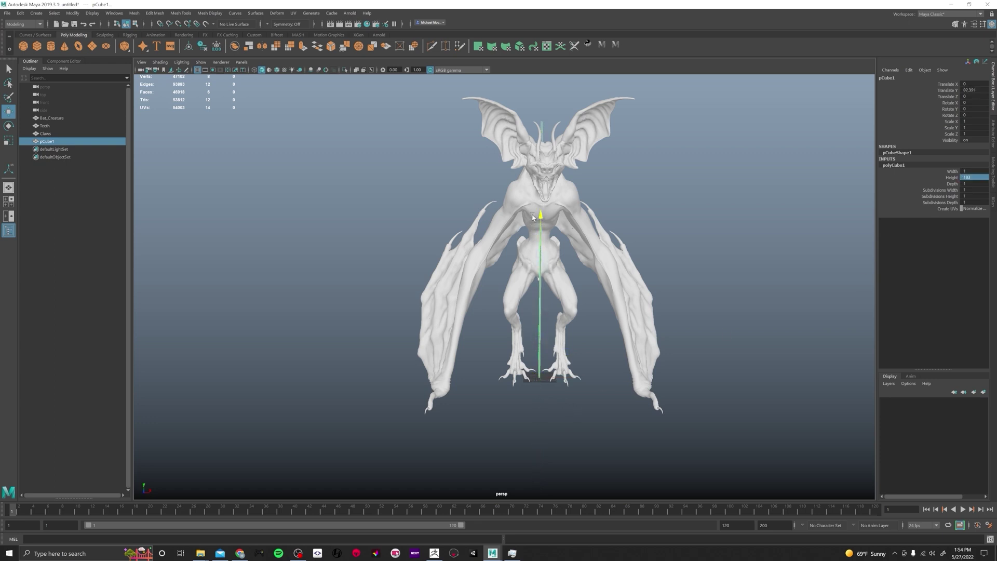
alt+drag(646, 276, 591, 253)
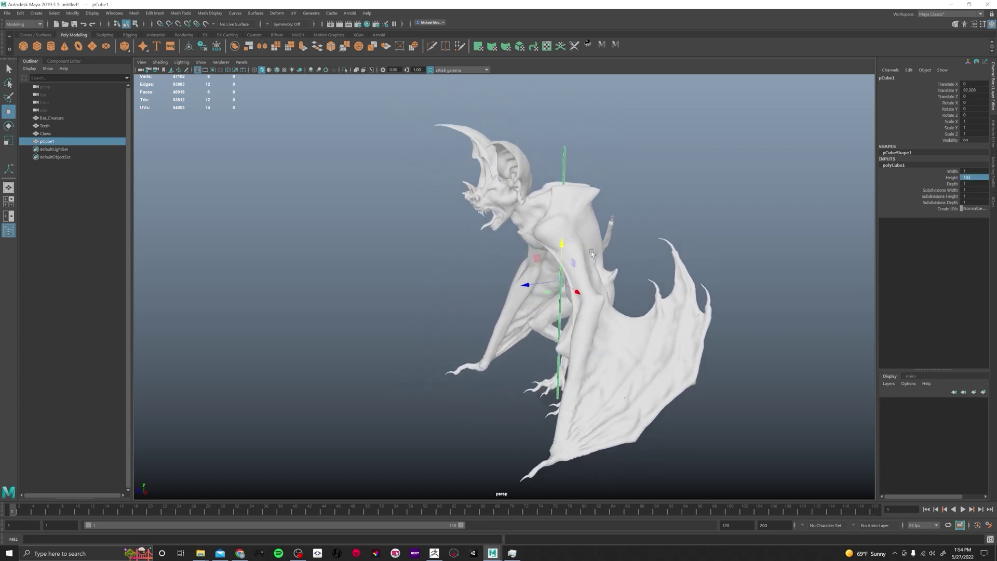
mouse_move(579, 203)
alt+mouse_down()
mouse_move(563, 203)
mouse_move(592, 211)
alt+mouse_up()
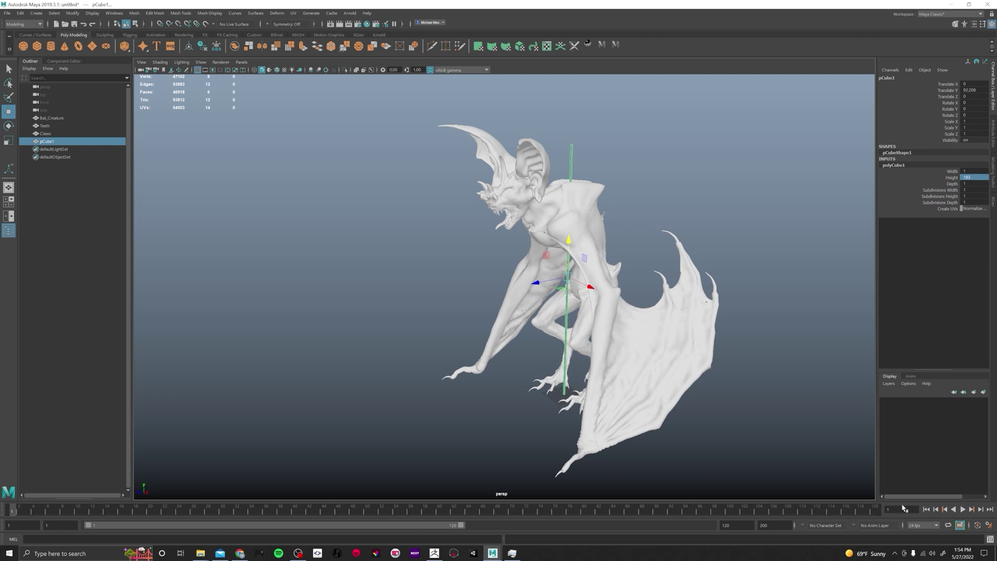
Check the scene's linear working unit in the general settings preferences
click(989, 525)
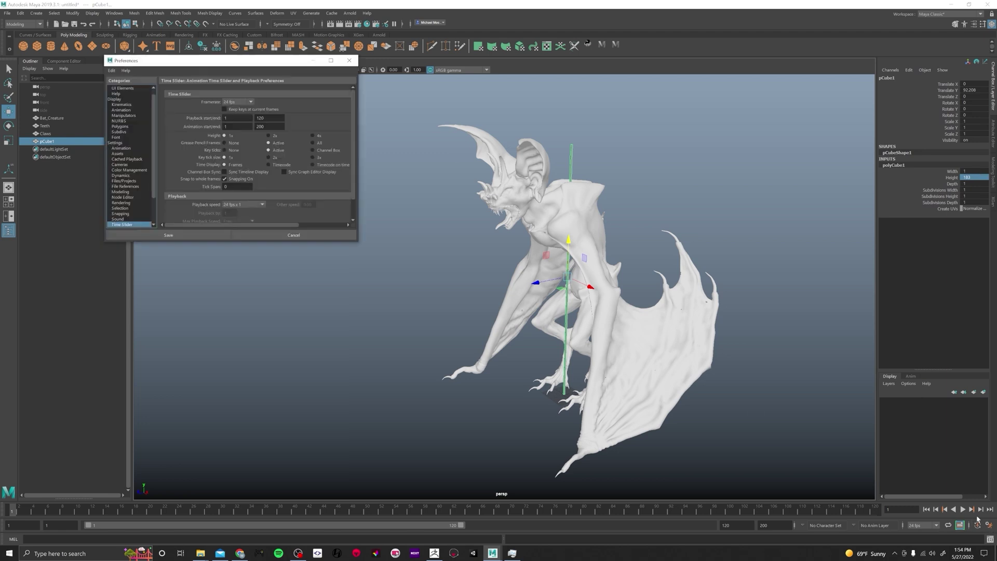
click(117, 143)
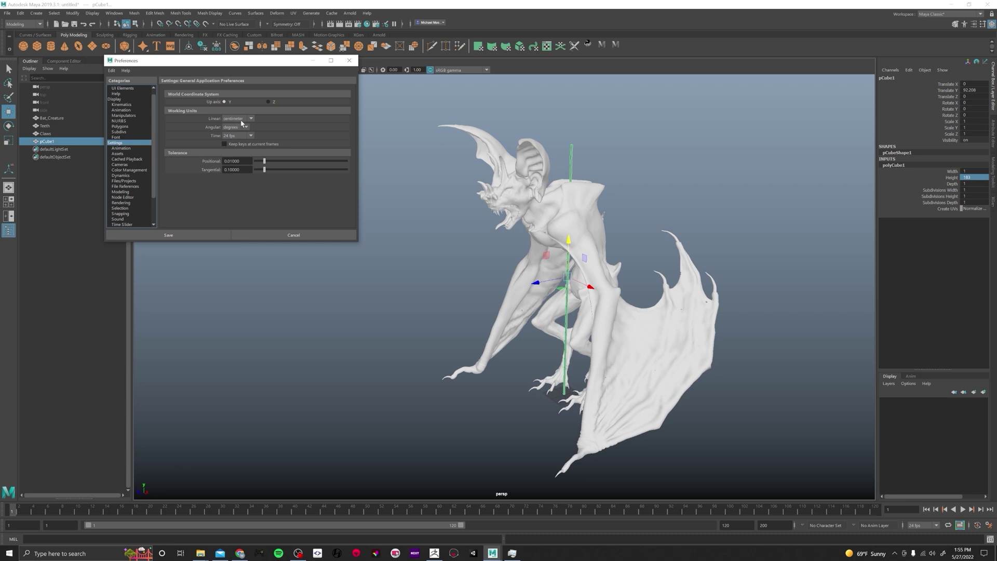
middle_drag(967, 178, 973, 178)
click(349, 61)
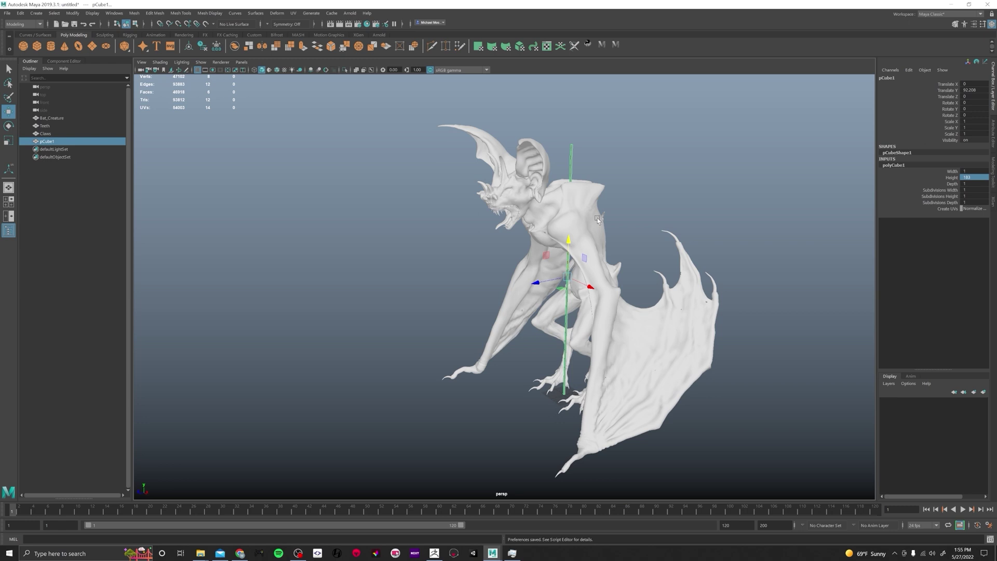
Delete the tall reference cube
key(Delete)
alt+drag(615, 222, 654, 216)
Export the selected Bat_Creature, Teeth and Claws meshes as FBX to the Bake folder, overwriting BatCreatureScale_Low.fbx
drag(379, 121, 761, 458)
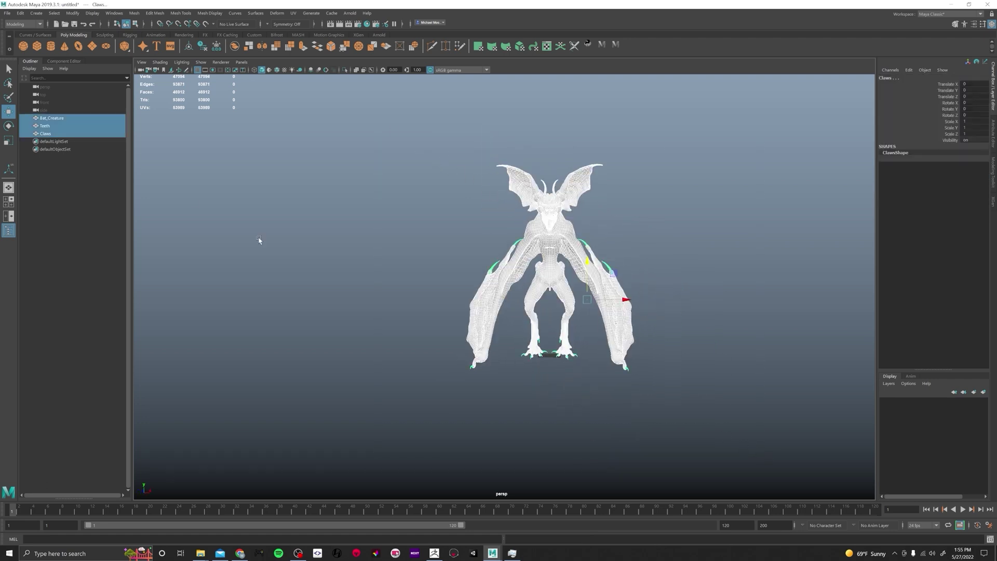
click(8, 14)
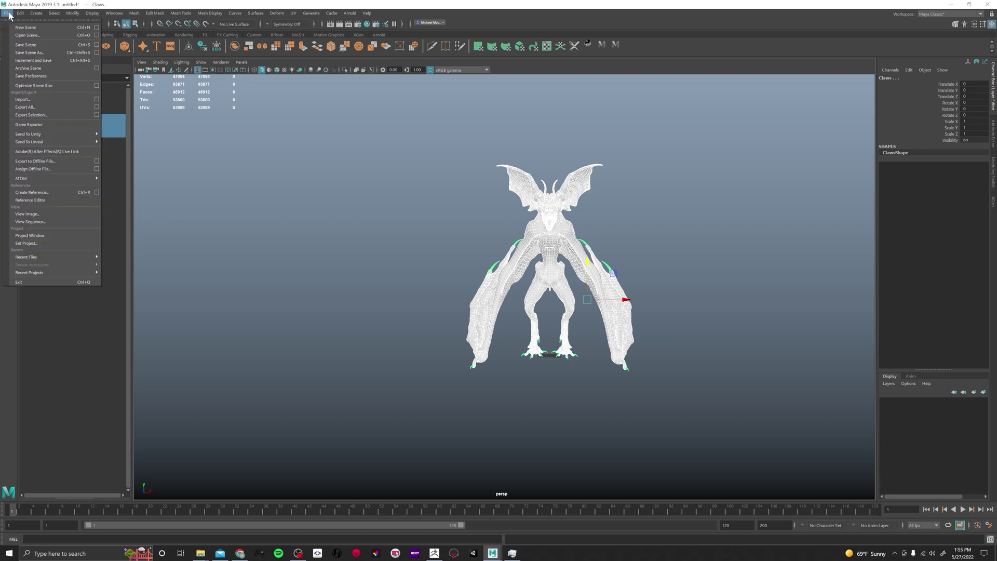
click(37, 115)
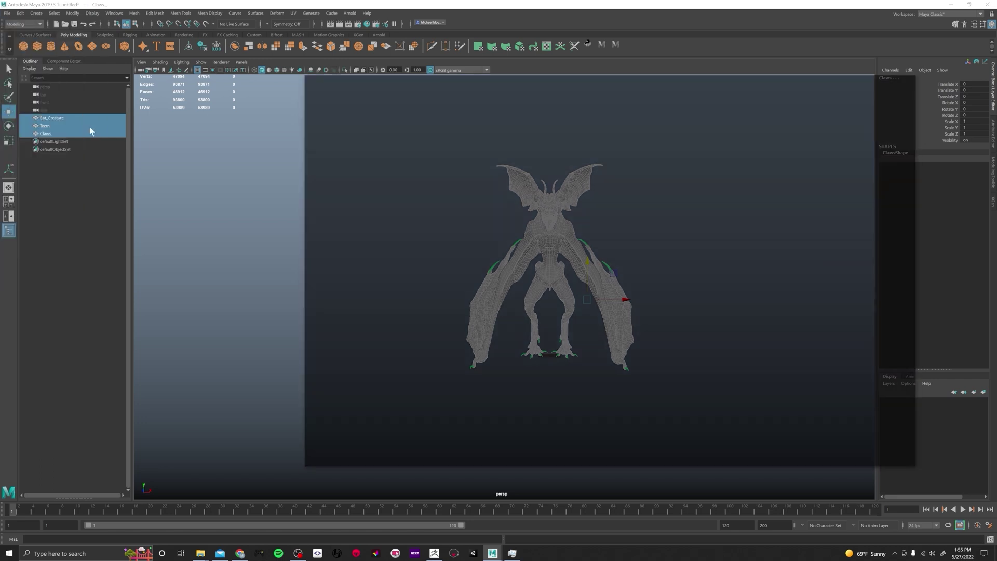
click(401, 138)
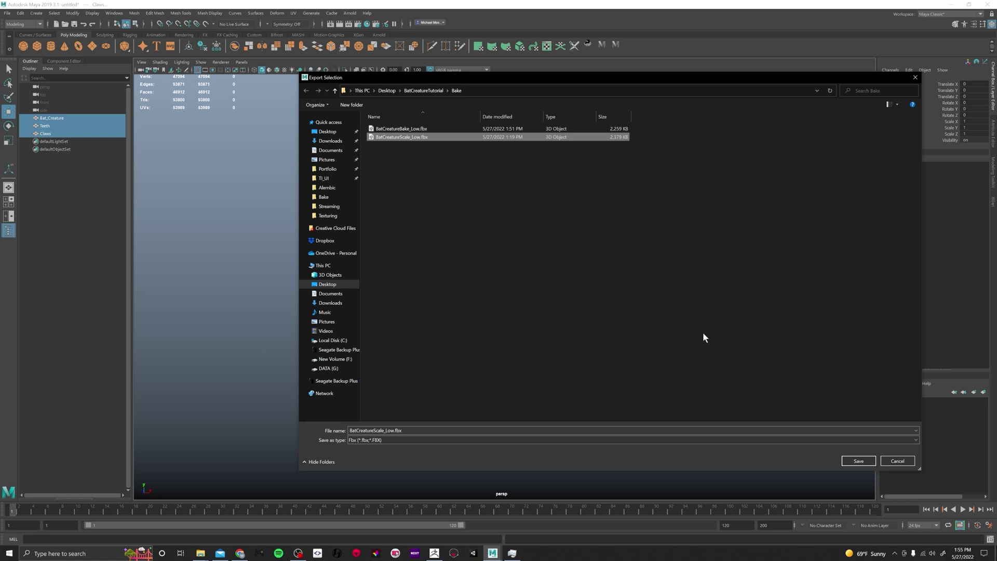
click(852, 462)
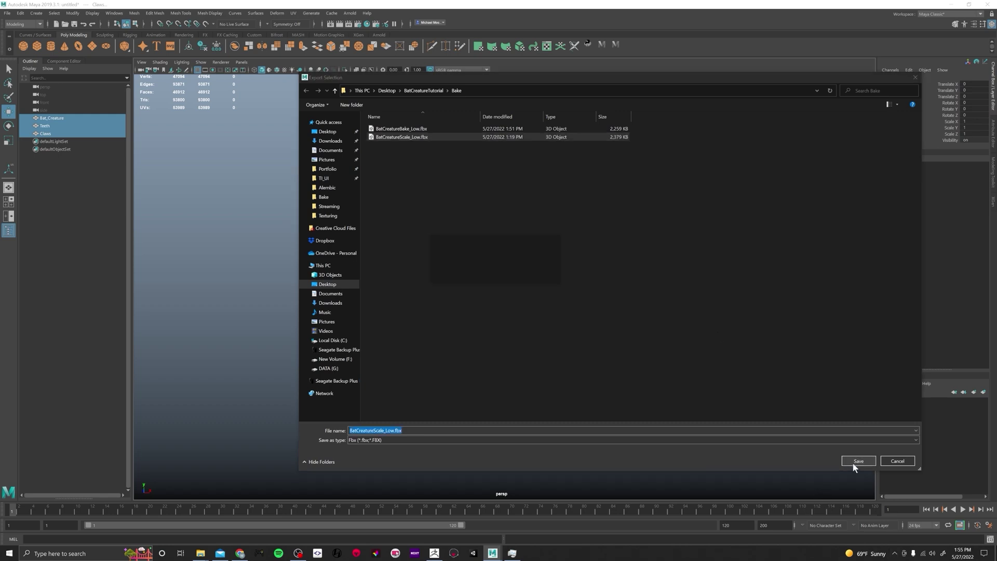
click(515, 279)
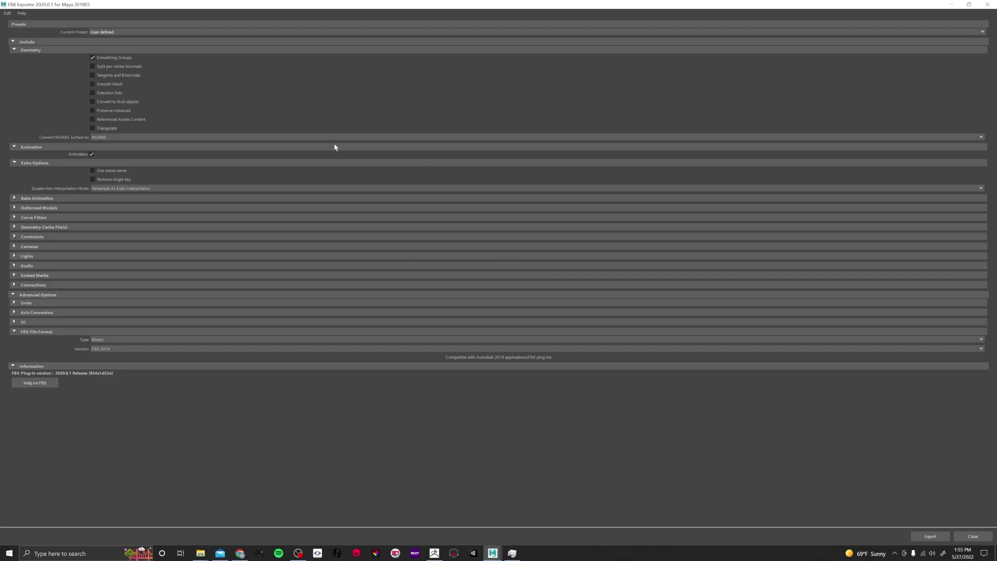
click(930, 535)
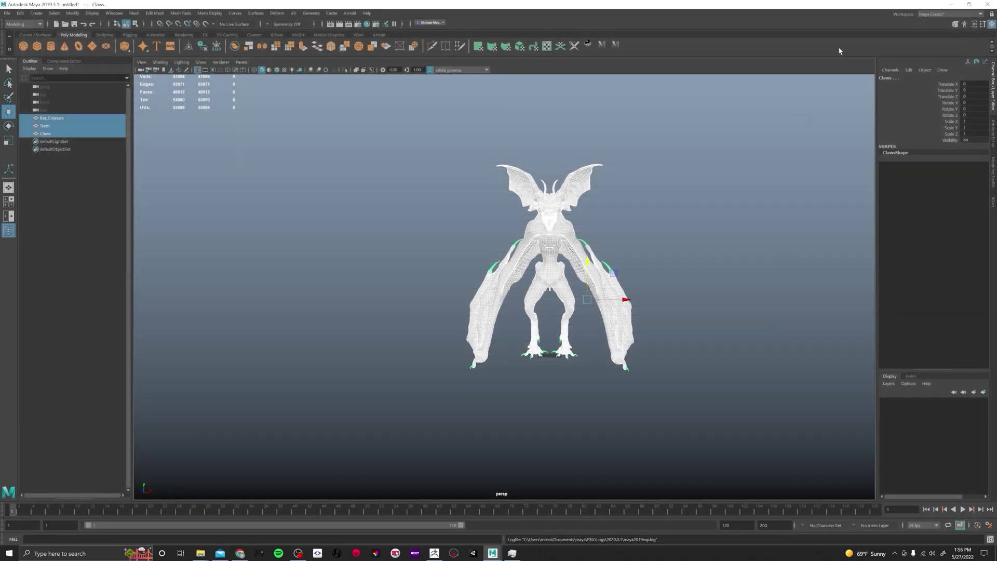
click(950, 4)
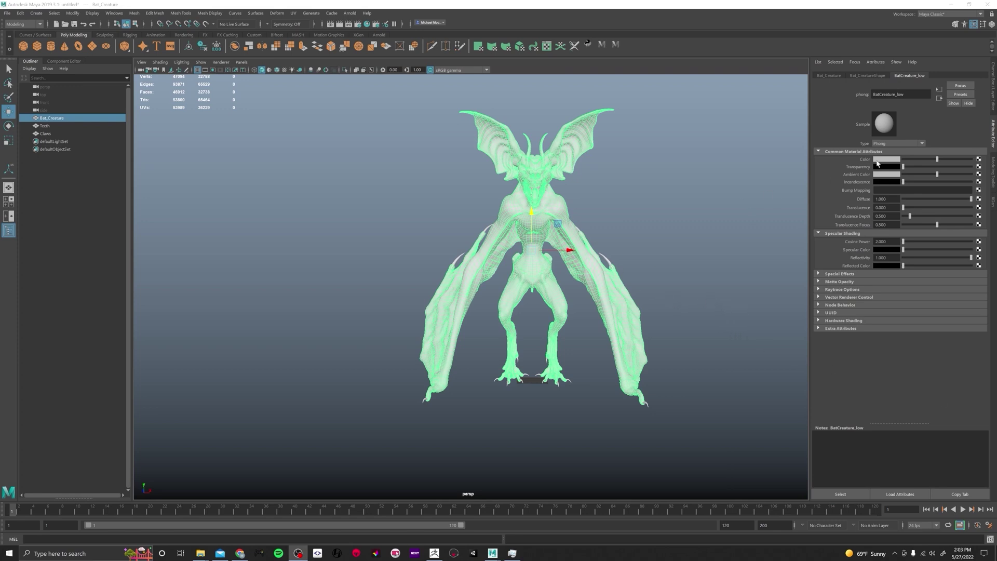
Examine the material attributes assigned to the Bat_Creature, Claws and Teeth meshes
click(993, 103)
scroll(674, 249, up, 4)
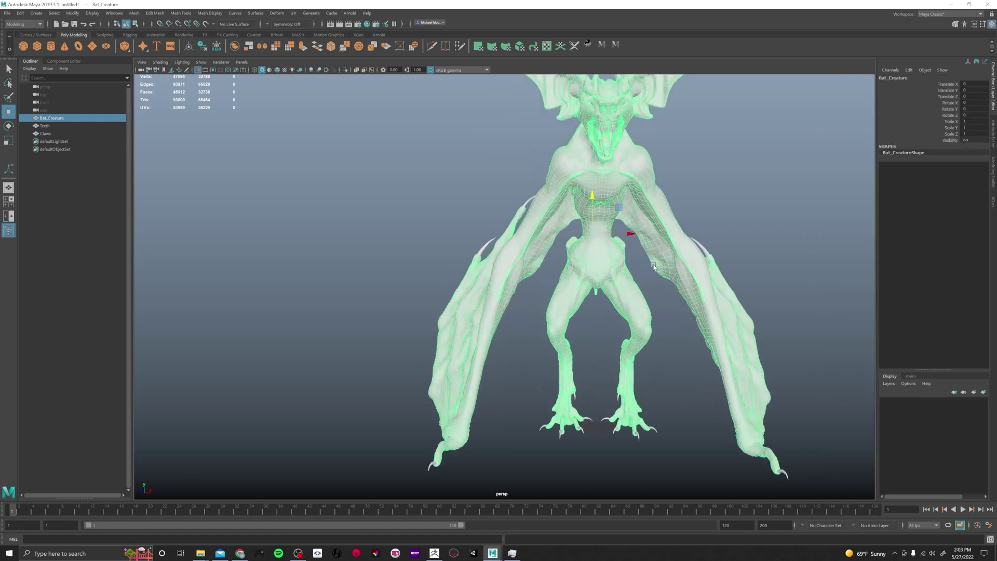
scroll(584, 288, down, 5)
alt+drag(599, 258, 558, 241)
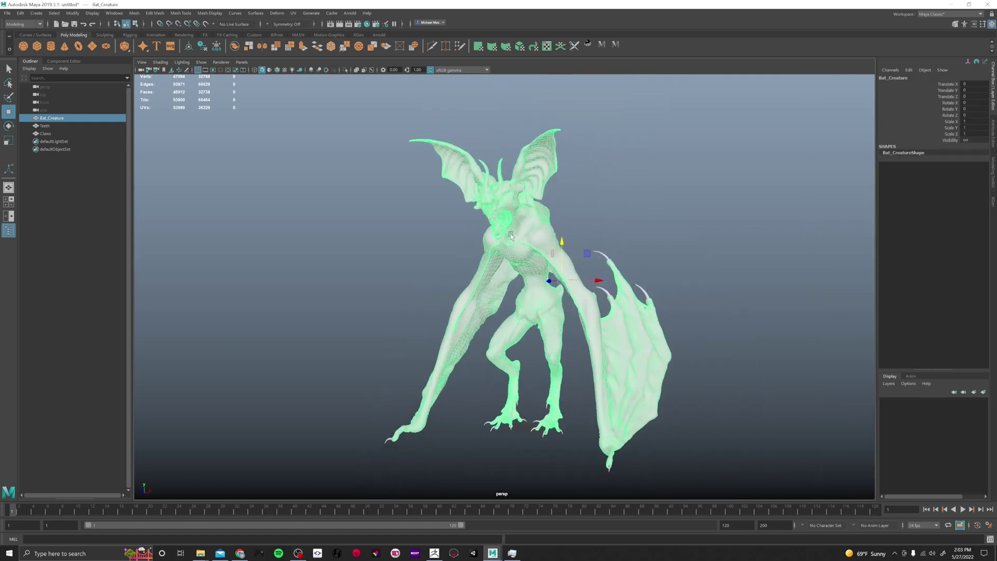
click(628, 231)
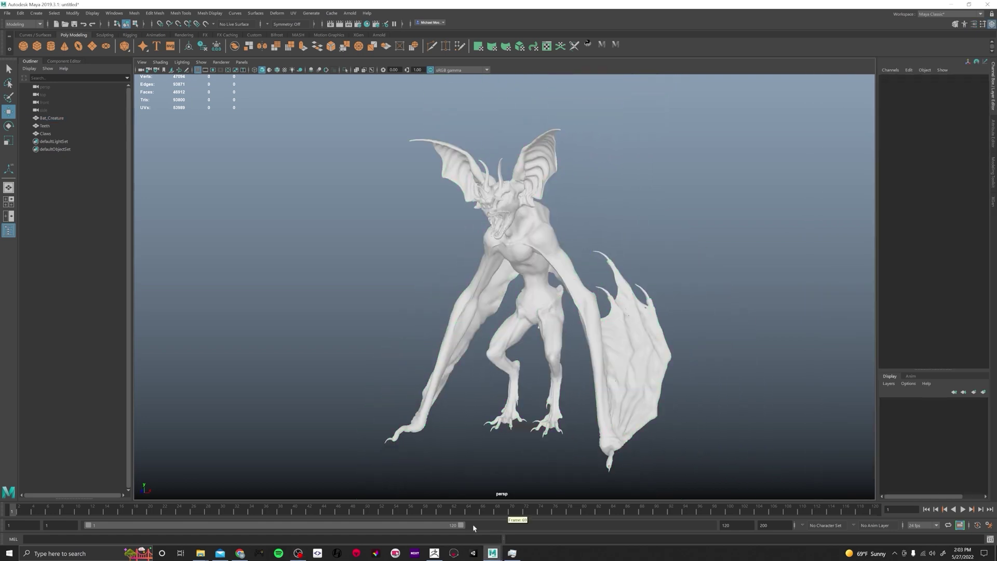
click(515, 273)
click(992, 133)
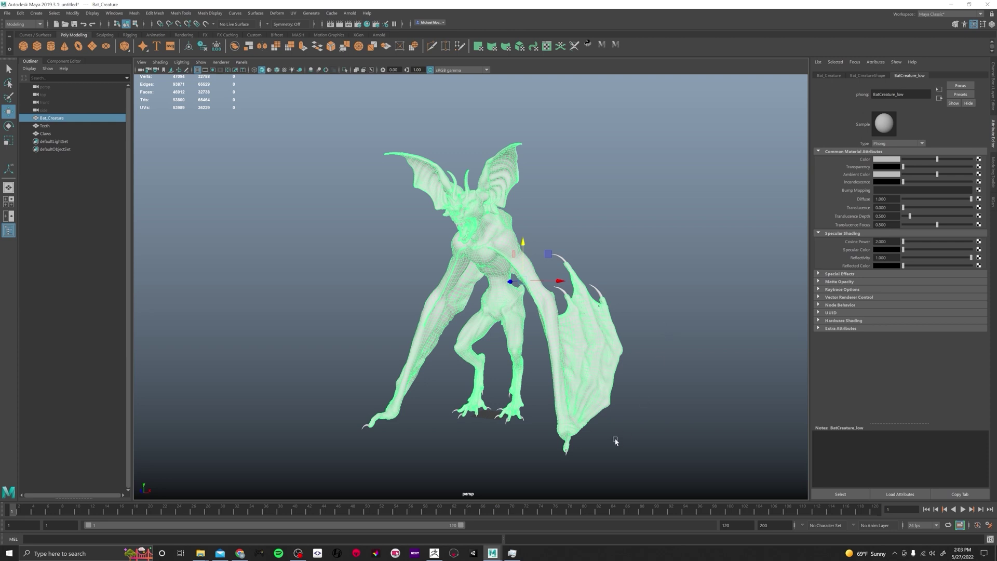
click(560, 257)
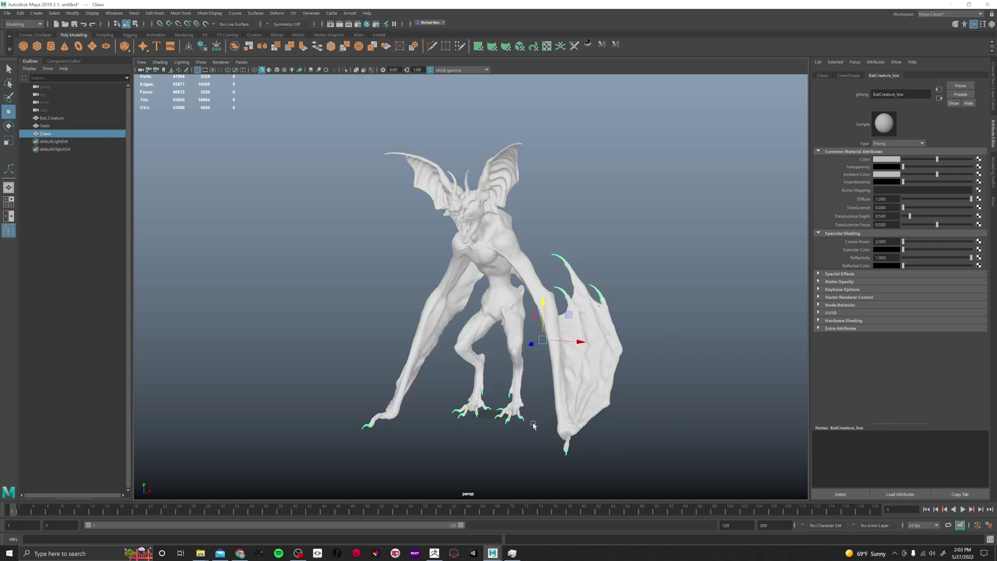
click(465, 227)
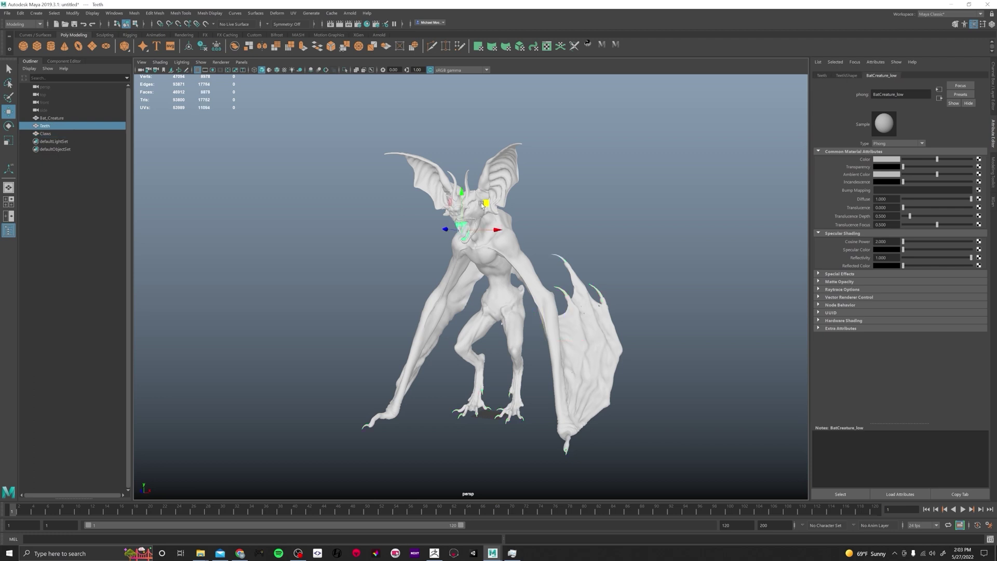
click(617, 264)
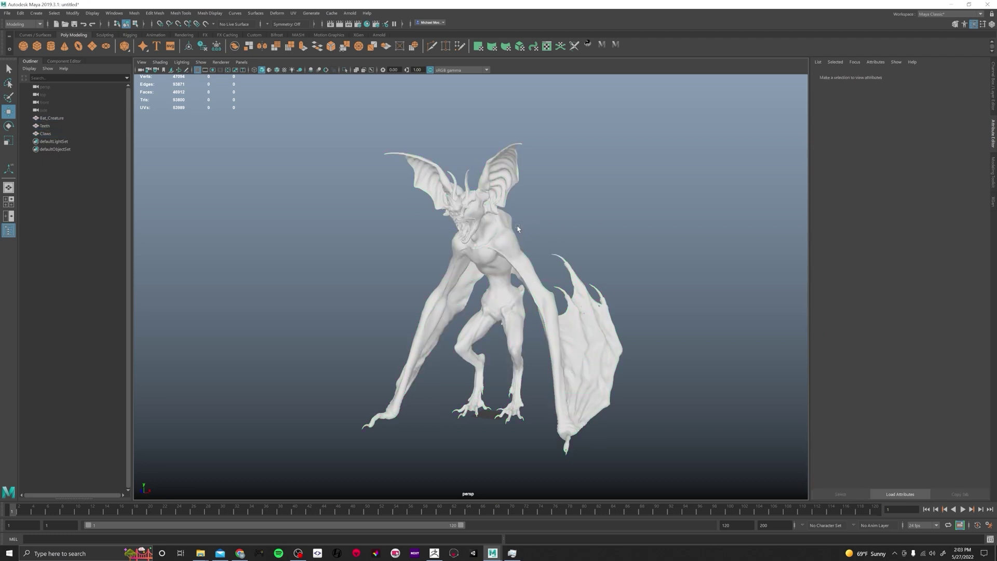
Undo the recent selection changes and clear the selection
key(ctrl+z)
key(ctrl+z)
key(ctrl+z)
key(ctrl+z)
key(ctrl+z)
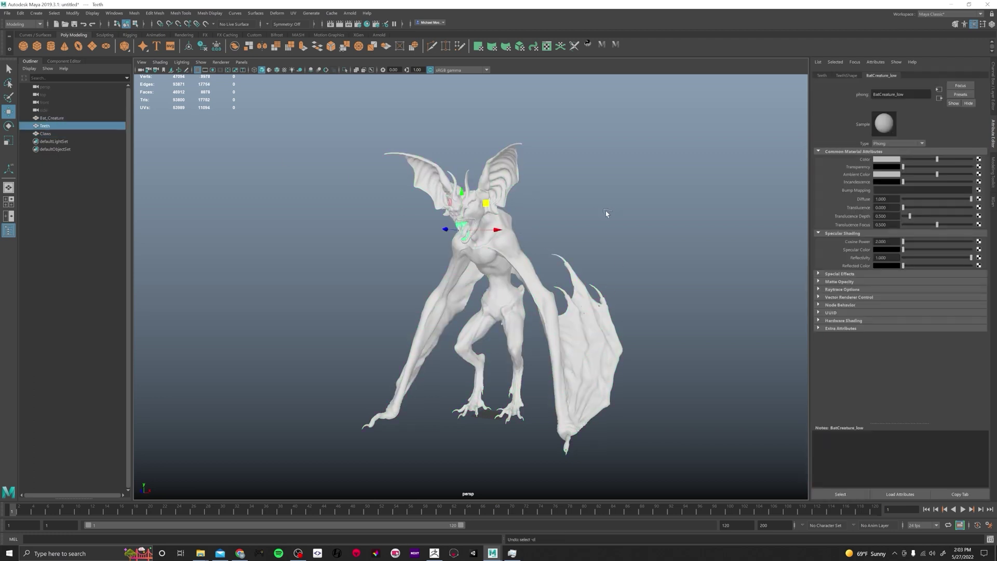
click(606, 212)
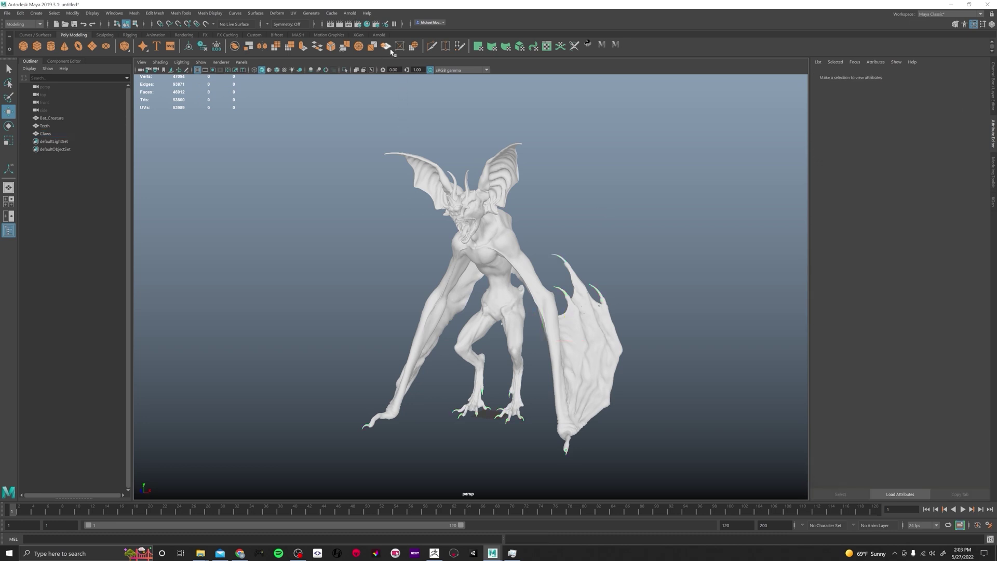
Assign the BatCreature_low material to the Bat_Creature, Teeth and Claws meshes using Hypershade, close Hypershade and deselect everything
click(367, 24)
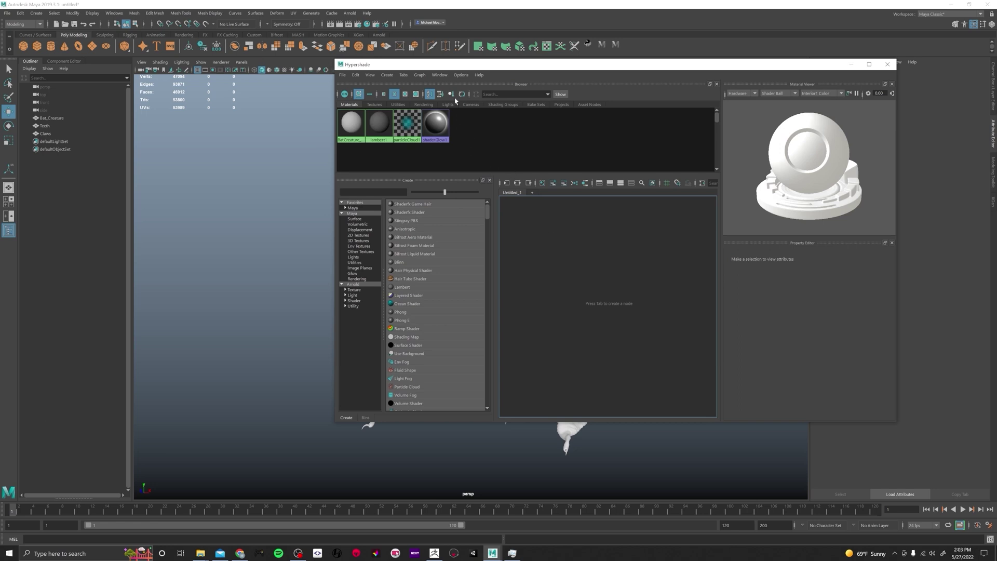
drag(424, 69, 622, 70)
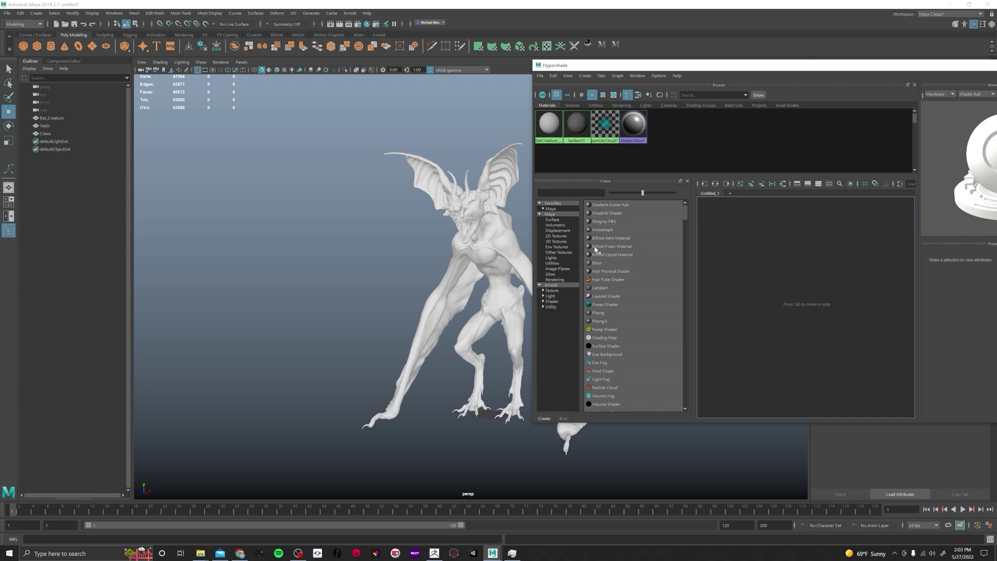
drag(567, 68, 689, 72)
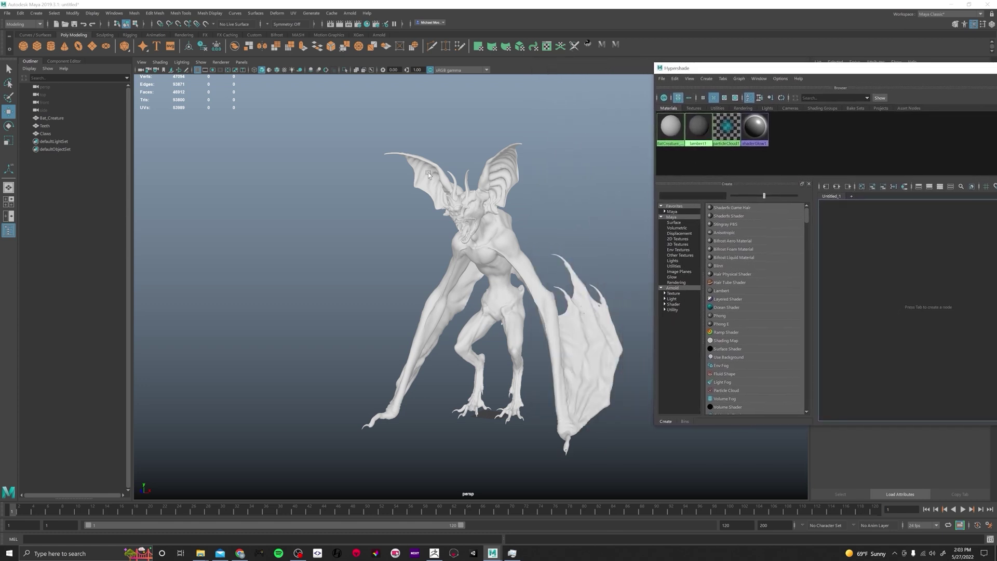
drag(341, 148, 618, 467)
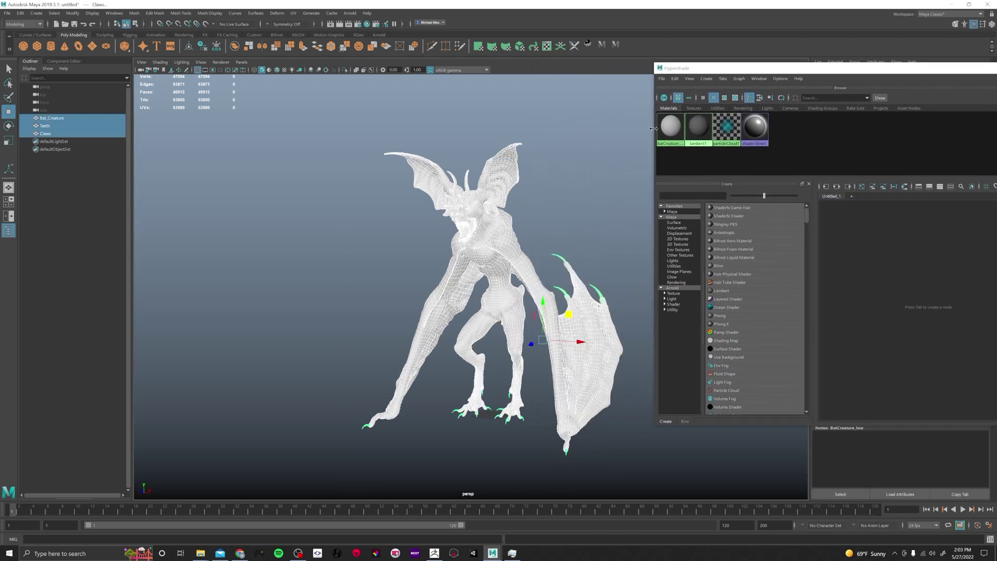
right_drag(670, 127, 670, 108)
drag(707, 70, 433, 86)
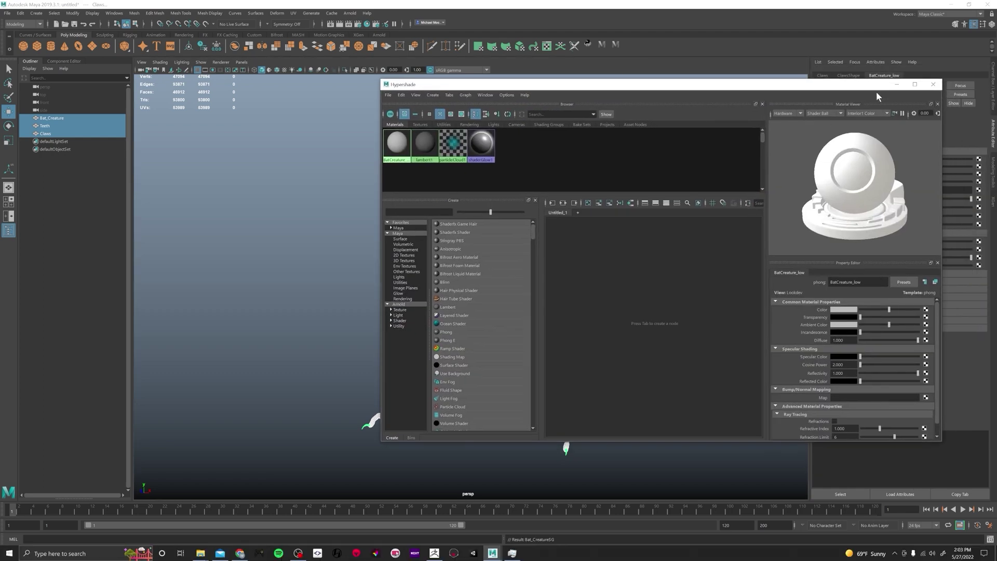
click(932, 84)
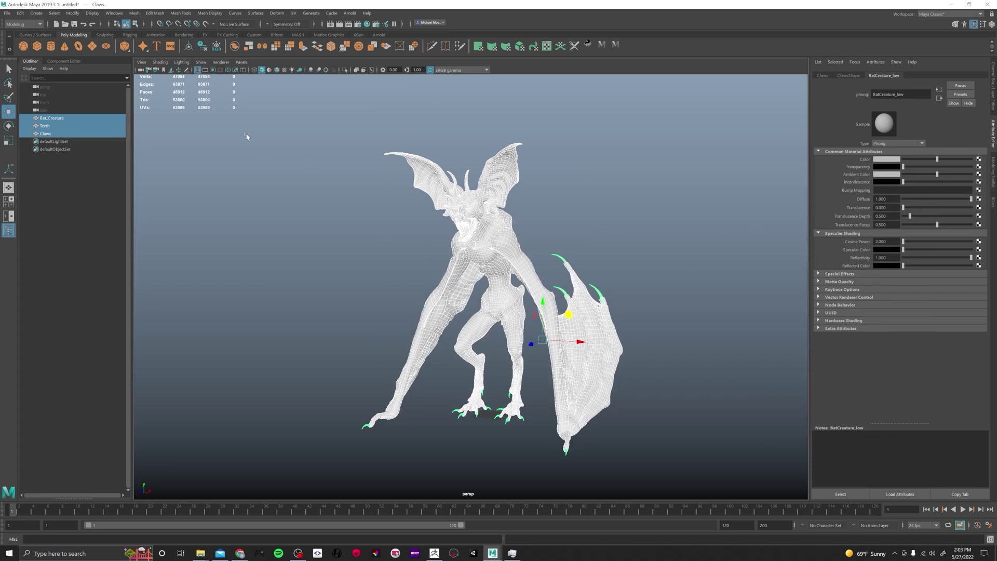
click(327, 194)
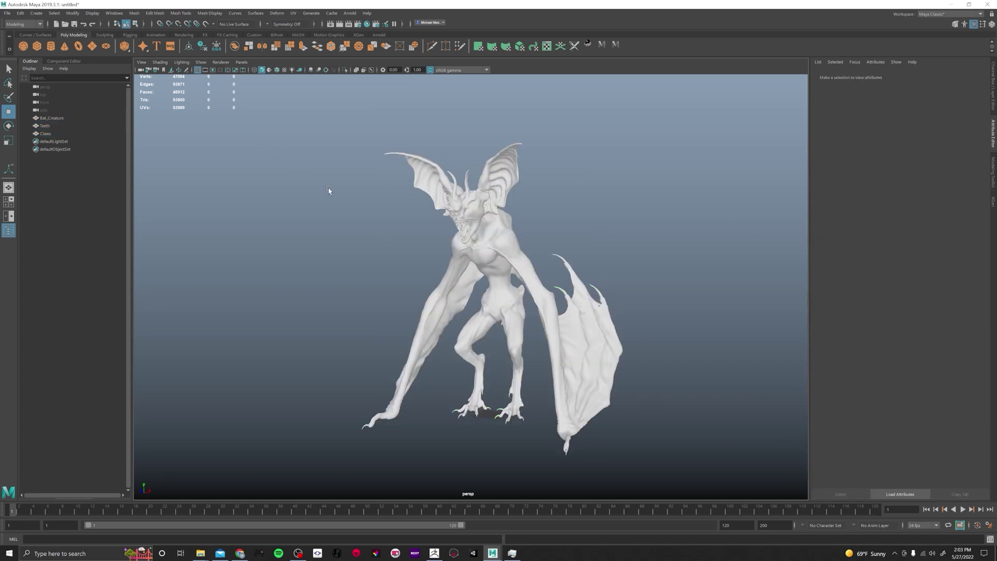
Export the whole scene as FBX to the Bake folder, overwriting BatCreatureScale_Low.fbx
click(6, 13)
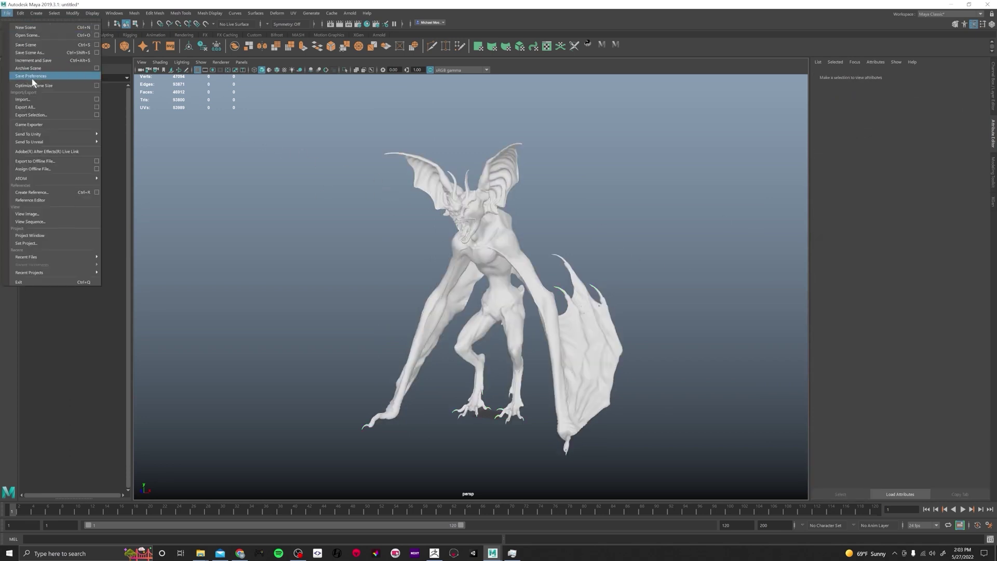
click(33, 108)
click(407, 137)
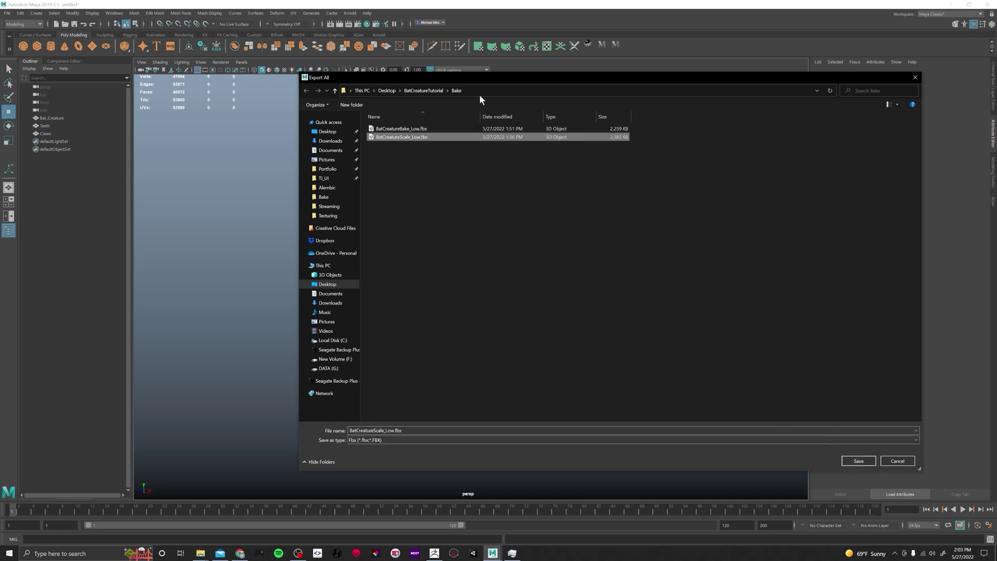
click(859, 466)
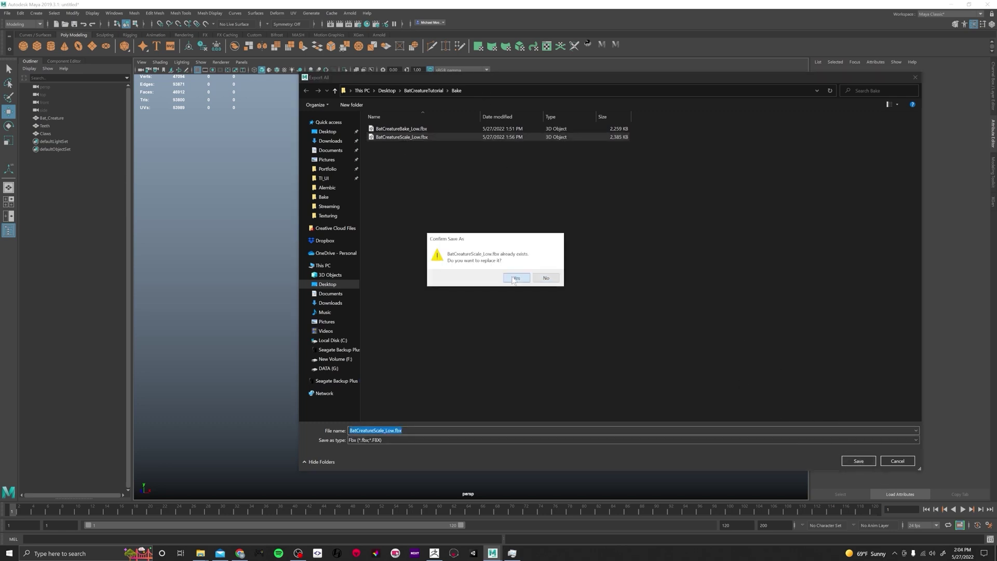
click(517, 279)
Switch to ZBrush and decimate the BatCreatureHigh subtool at 20% with Decimation Master
click(930, 536)
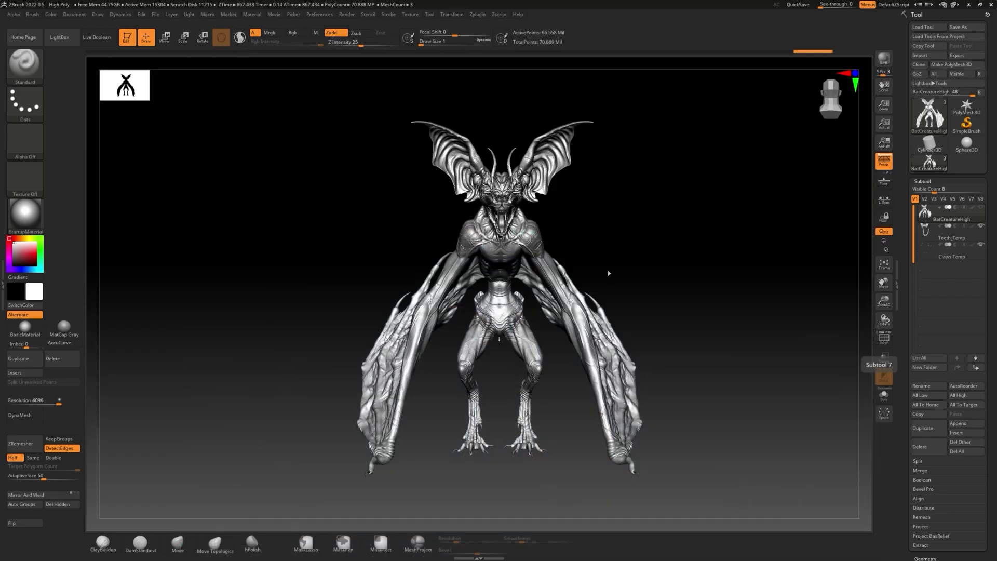
drag(621, 263, 526, 259)
ctrl+right_drag(499, 204, 704, 233)
right_drag(679, 199, 641, 236)
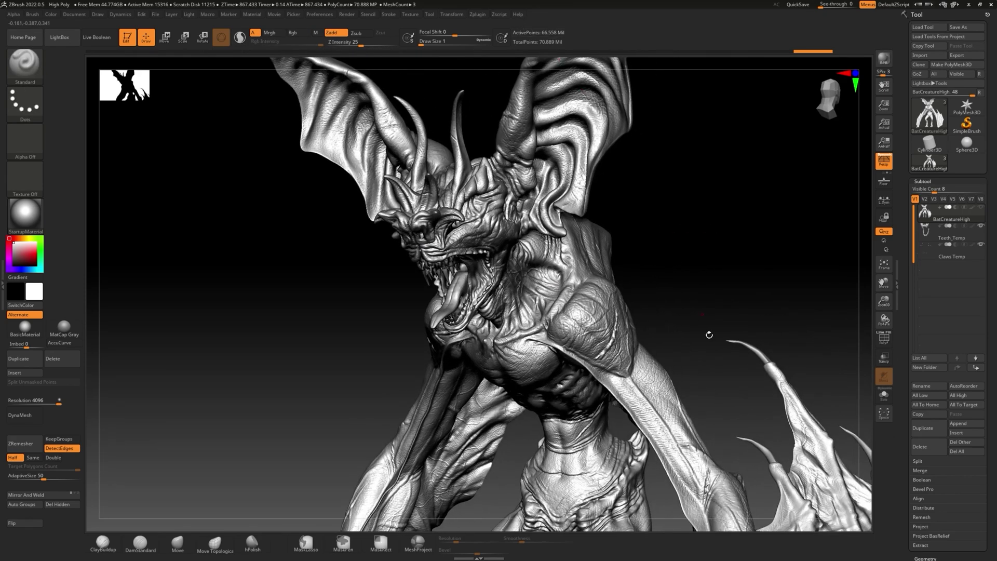
click(477, 14)
click(477, 14)
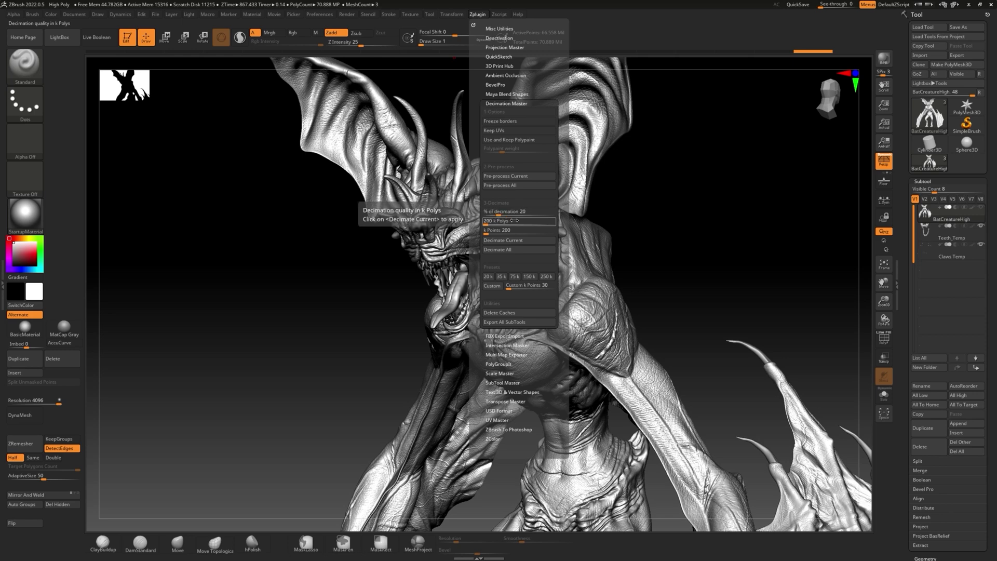
key(ctrl)
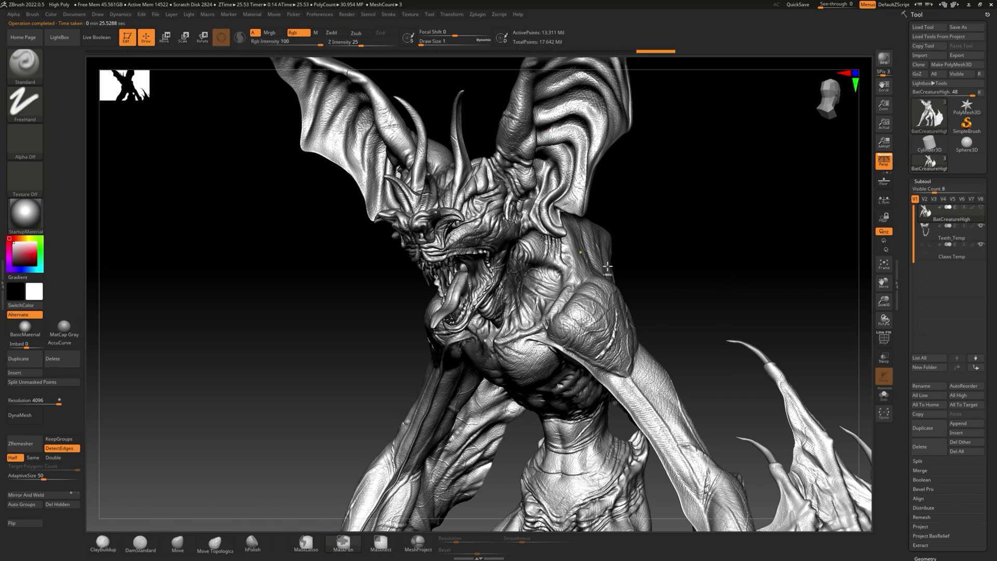
Examine the decimated surface detail around the creature's head, neck and shoulder, checking the mesh density with the wireframe overlay
ctrl+right_drag(595, 254, 642, 297)
mouse_move(573, 284)
right_down()
mouse_move(426, 278)
mouse_move(512, 264)
mouse_move(615, 275)
right_up()
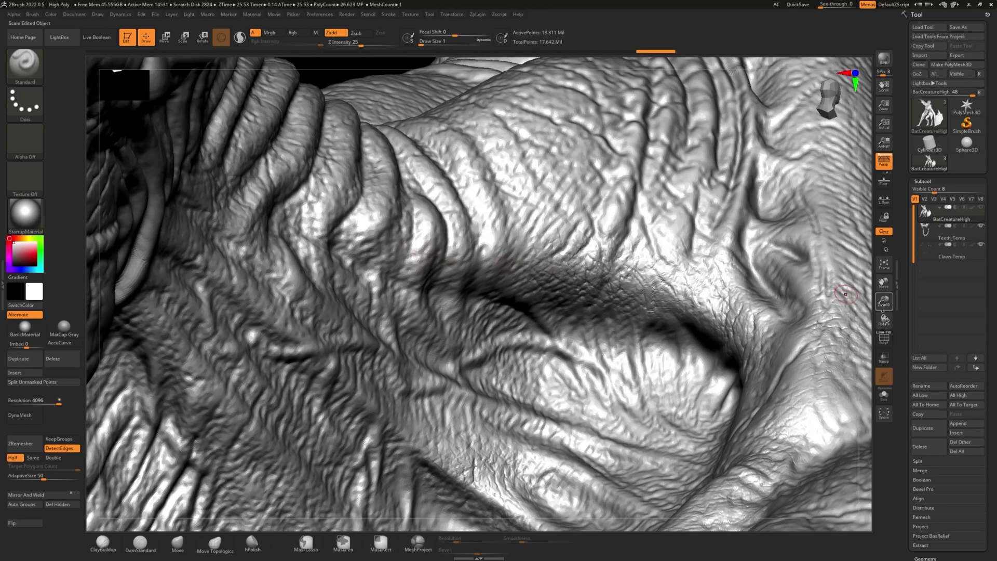
click(883, 339)
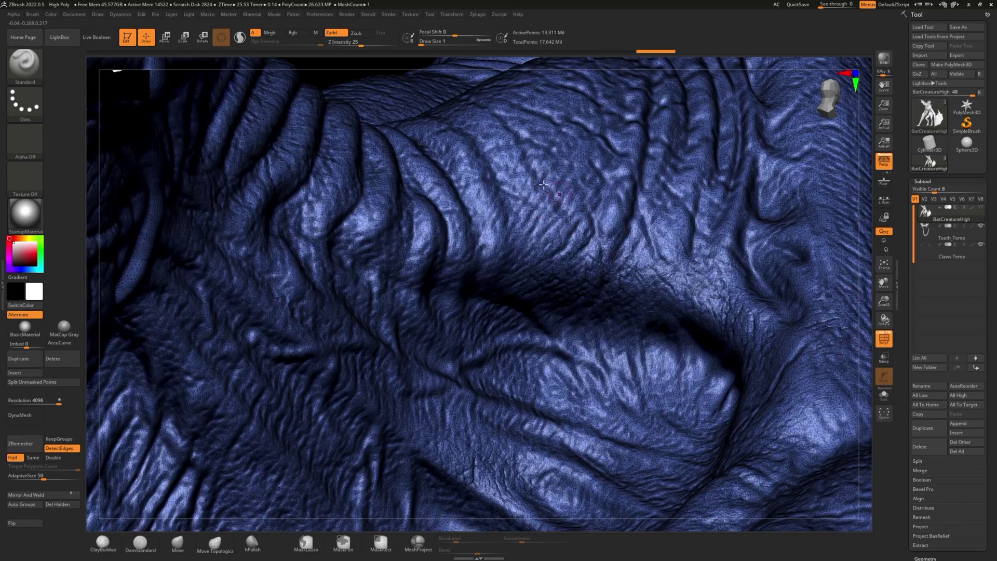
click(883, 338)
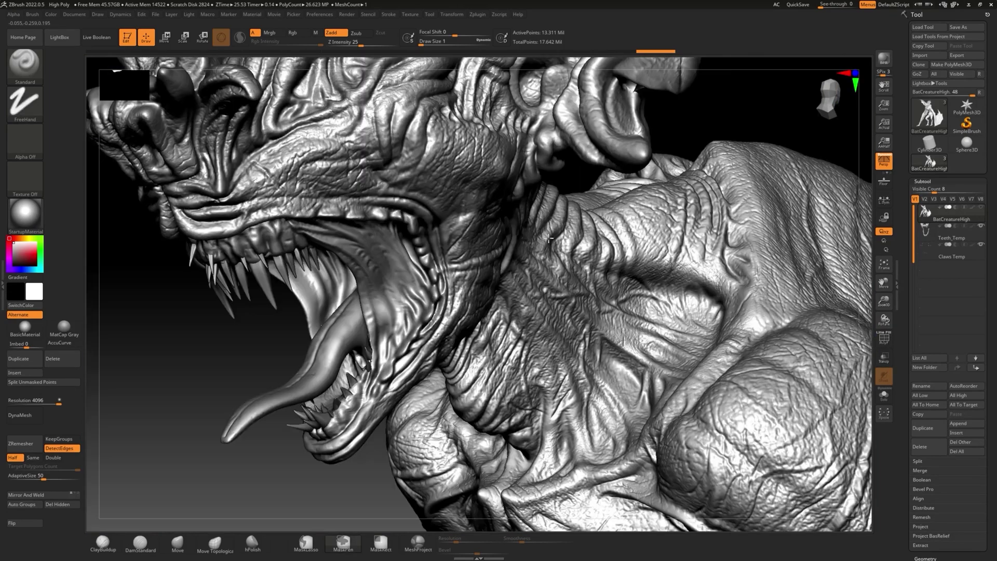
right_drag(519, 260, 558, 258)
ctrl+right_drag(607, 301, 444, 277)
mouse_move(706, 340)
alt+right_down()
mouse_move(608, 271)
mouse_move(685, 303)
alt+right_up()
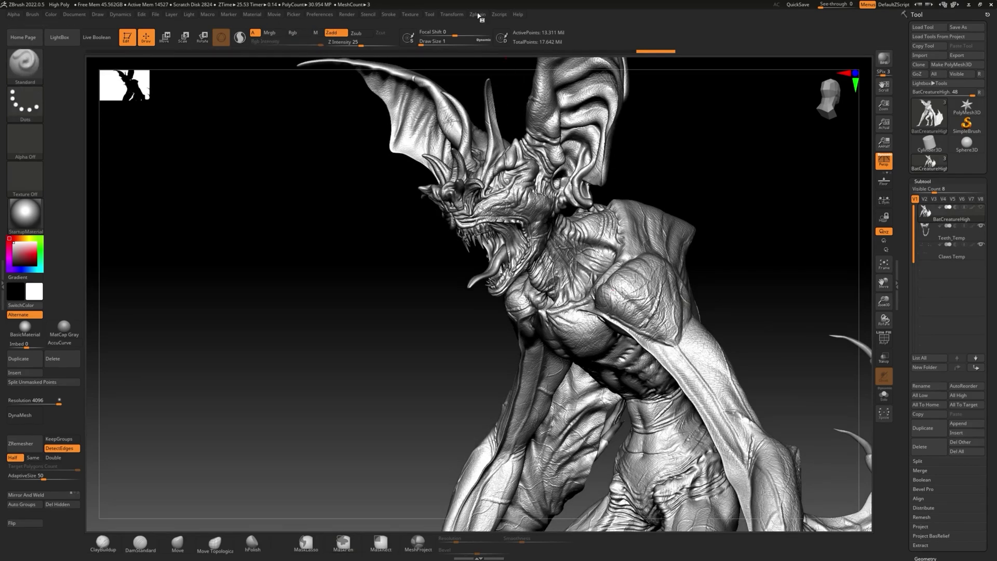
Set the decimation percentage to 10 in Decimation Master and decimate the BatCreatureHigh subtool
click(477, 14)
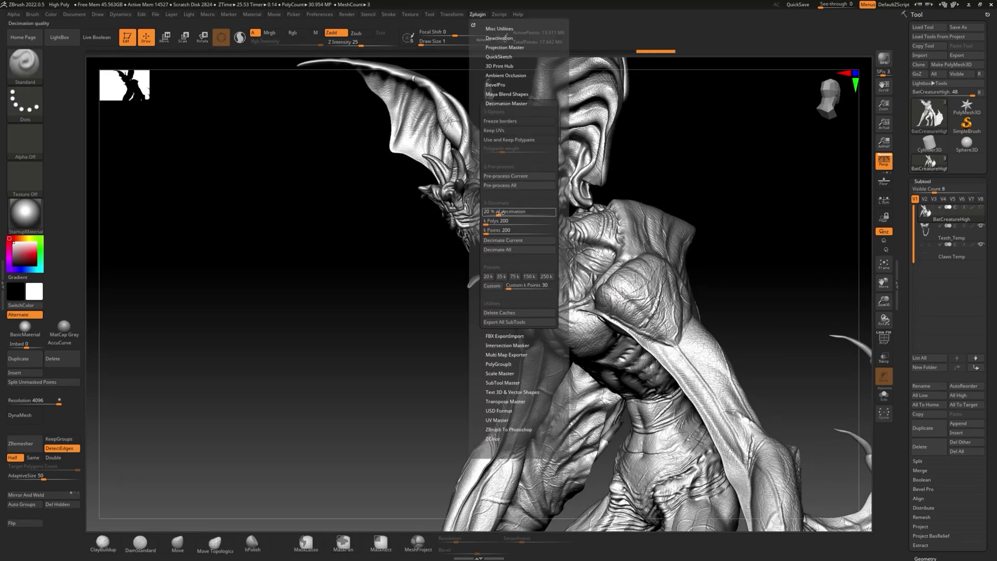
click(497, 211)
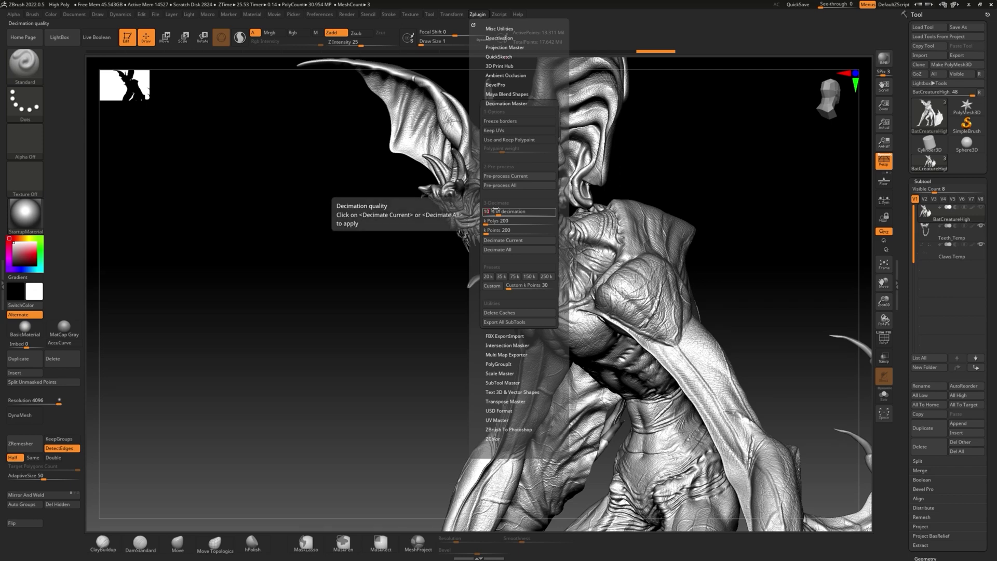
text(10)
key(Return)
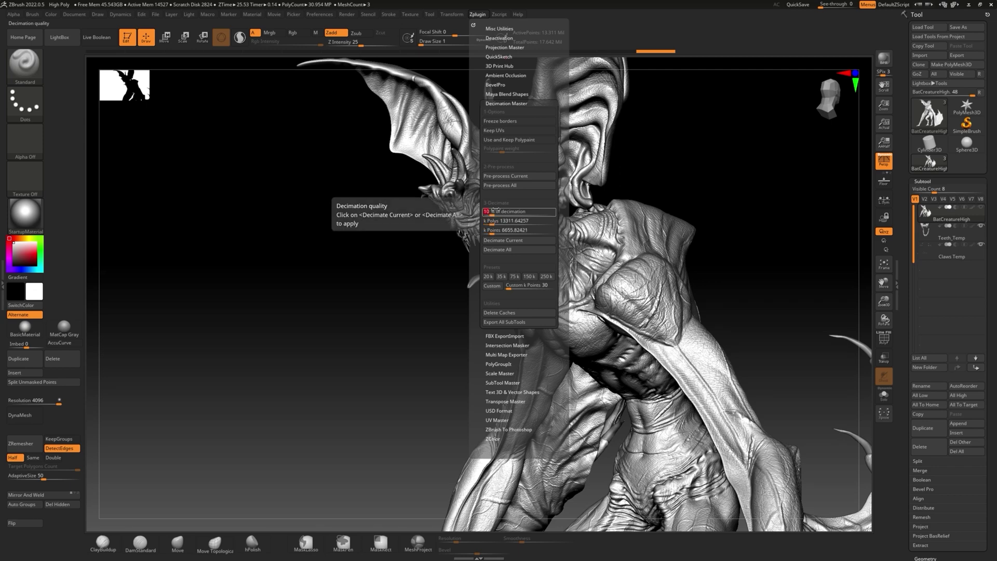
click(506, 242)
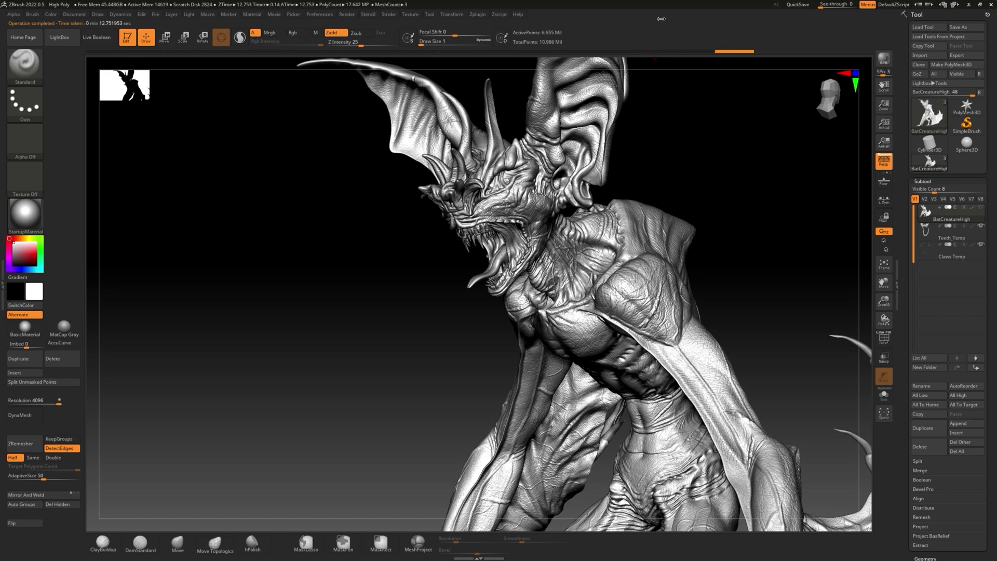
Check the detail around the creature's mouth, set the decimation percentage to 8 and decimate the BatCreatureHigh subtool again
ctrl+right_drag(760, 415, 704, 320)
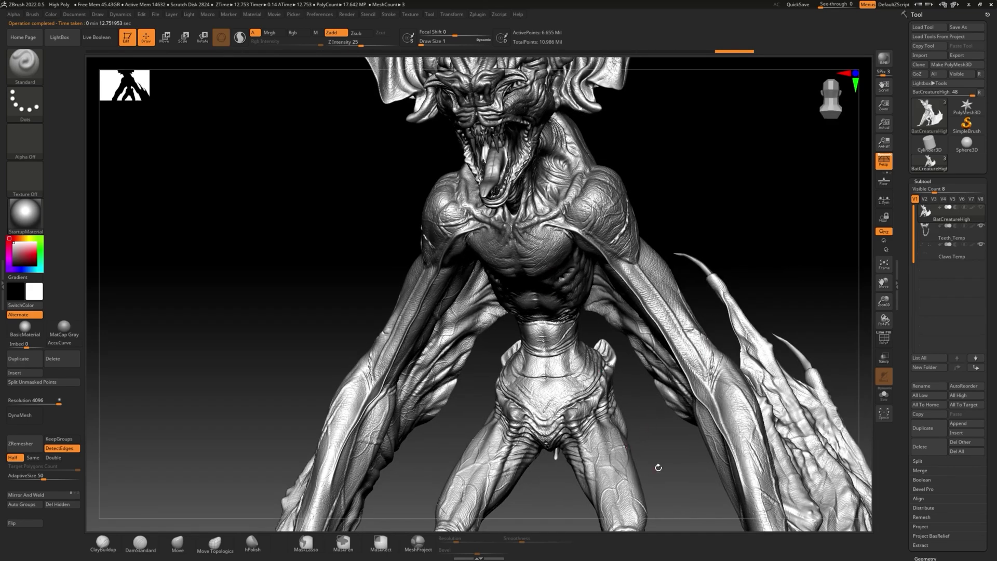
mouse_move(561, 269)
right_down()
mouse_move(638, 335)
mouse_move(555, 252)
mouse_move(592, 283)
mouse_move(656, 289)
mouse_move(640, 310)
right_up()
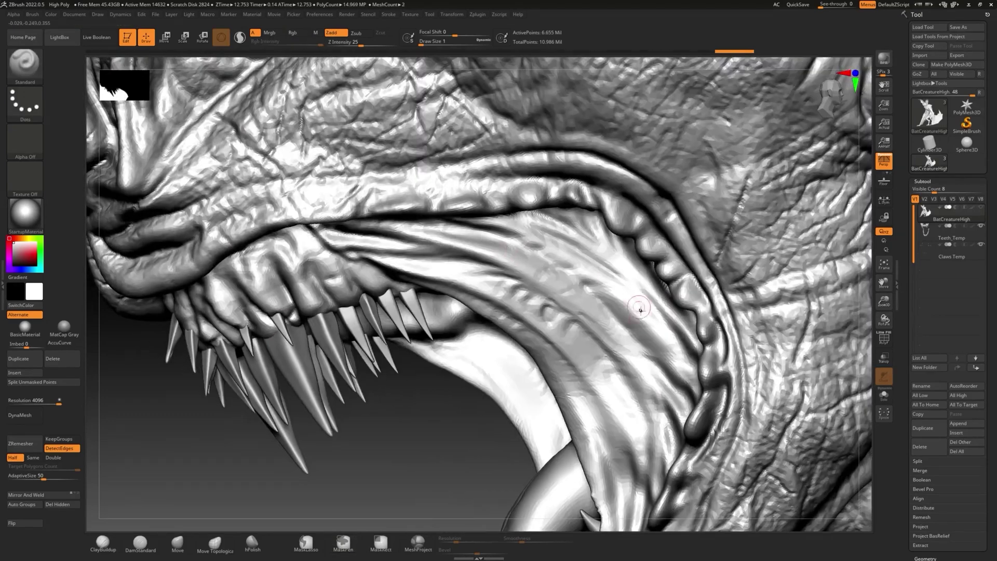
mouse_move(425, 157)
ctrl+right_down()
mouse_move(522, 143)
mouse_move(572, 158)
mouse_move(623, 197)
mouse_move(596, 187)
mouse_move(701, 213)
mouse_move(674, 224)
mouse_move(415, 171)
ctrl+right_up()
right_drag(547, 170, 685, 202)
alt+right_drag(691, 77, 500, 87)
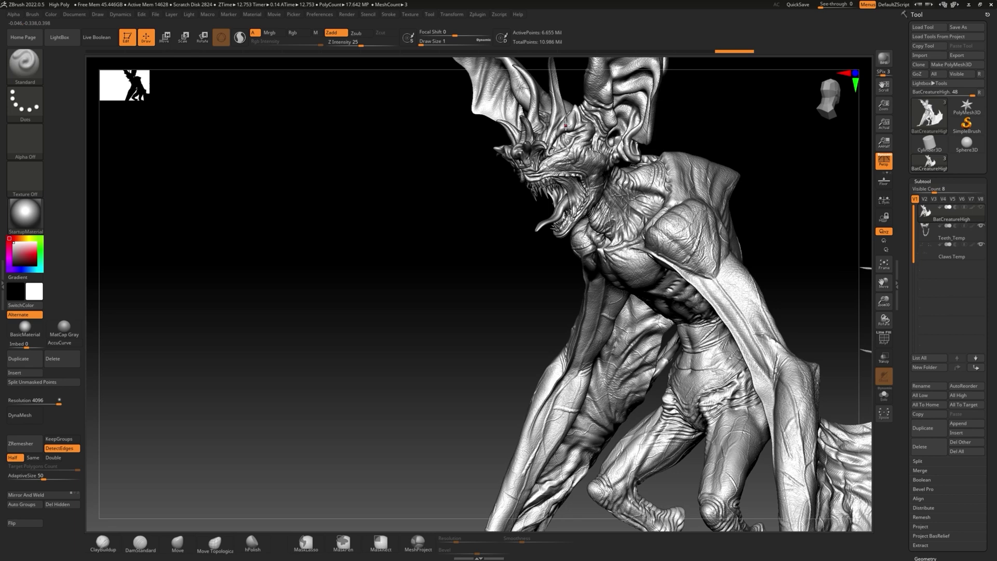
click(480, 18)
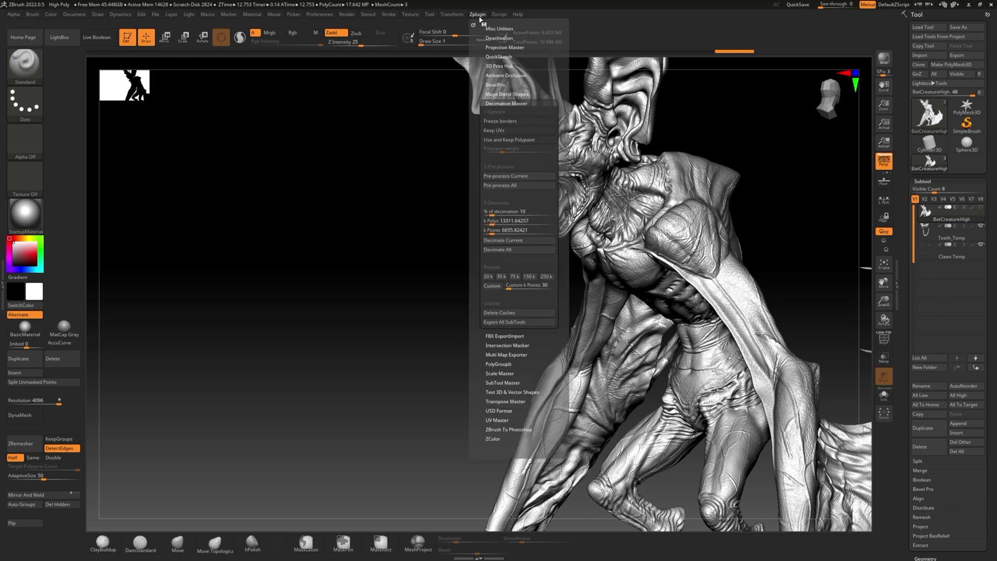
click(491, 211)
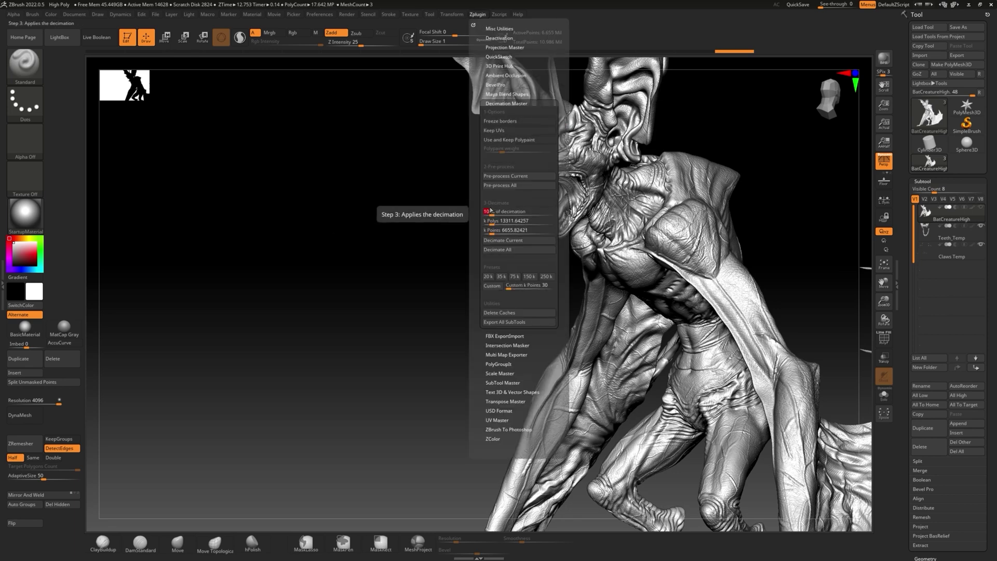
text(8)
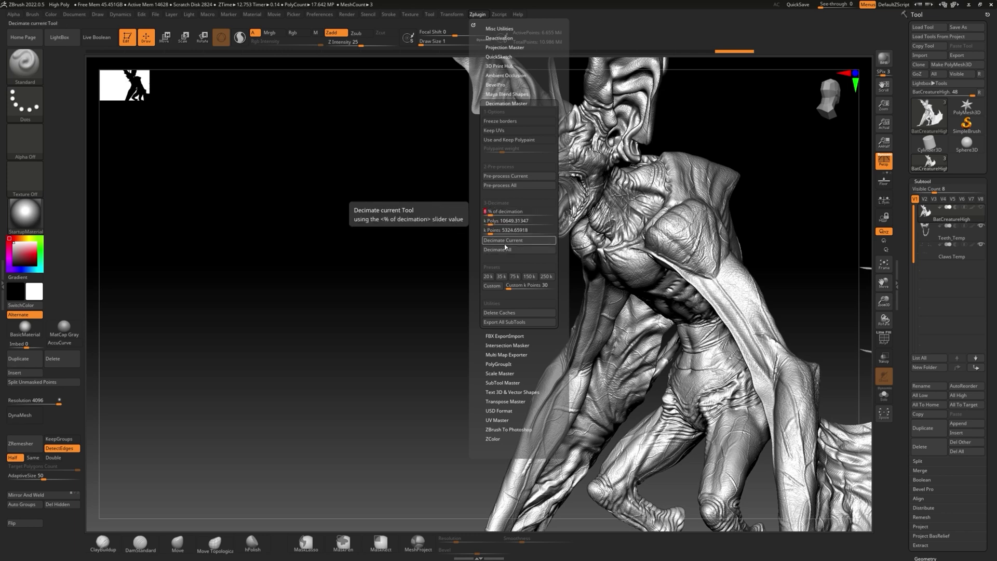
click(502, 242)
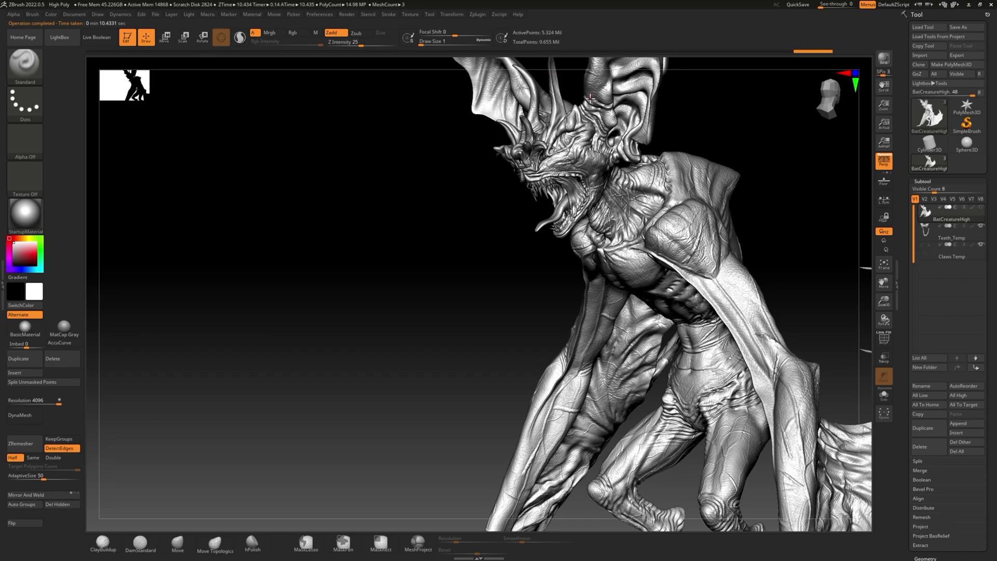
Examine the decimated BatCreatureHigh subtool's surface detail up close and as a full figure for lost sculpting detail
mouse_move(690, 172)
alt+right_down()
mouse_move(635, 181)
mouse_move(747, 197)
mouse_move(636, 208)
mouse_move(622, 249)
alt+right_up()
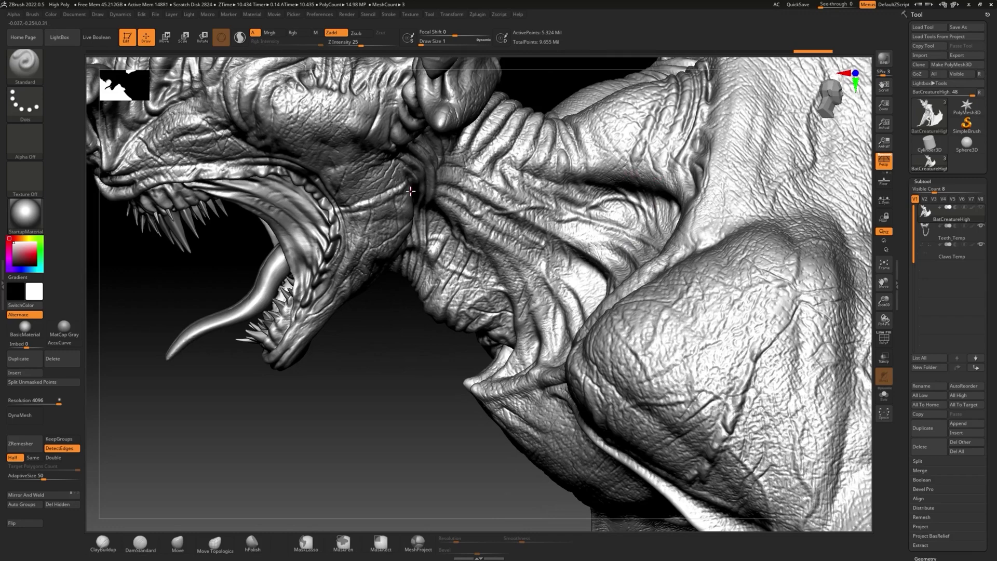
mouse_move(410, 191)
right_down()
mouse_move(519, 194)
mouse_move(571, 312)
right_up()
ctrl+right_drag(571, 312, 590, 260)
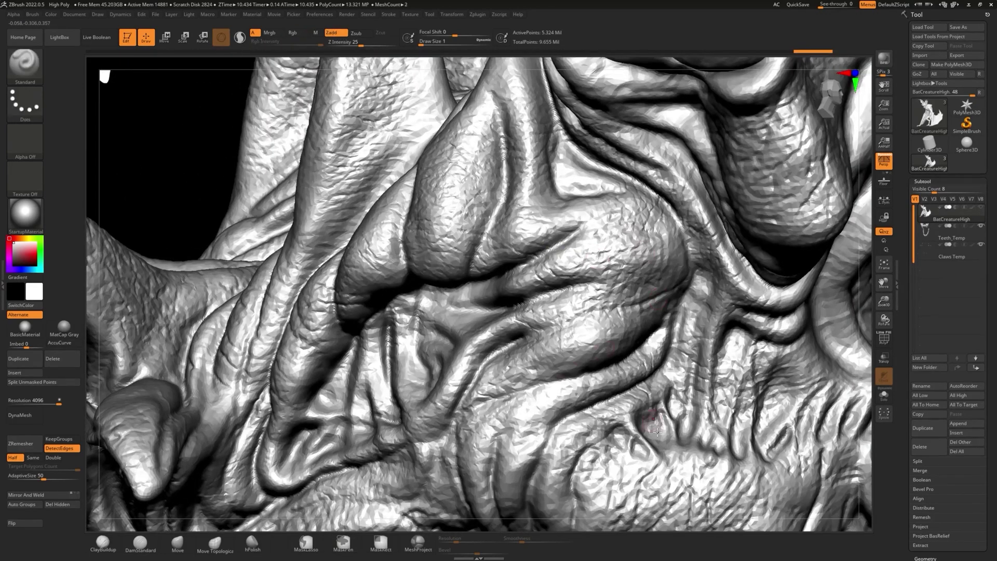
mouse_move(684, 281)
ctrl+right_down()
mouse_move(599, 272)
mouse_move(774, 284)
mouse_move(581, 279)
mouse_move(637, 301)
ctrl+right_up()
key(f)
mouse_move(749, 317)
ctrl+right_down()
mouse_move(649, 314)
mouse_move(729, 315)
ctrl+right_up()
mouse_move(730, 315)
right_down()
mouse_move(616, 310)
mouse_move(541, 287)
right_up()
alt+right_drag(714, 256, 614, 290)
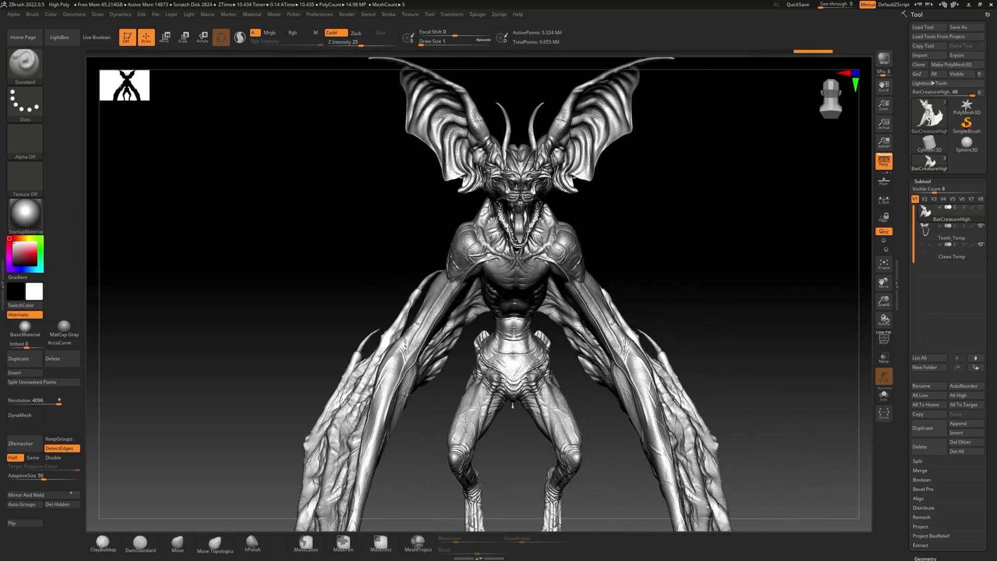
Select the Teeth_Temp subtool and hide the Claws Temp subtool to isolate the teeth
key(ctrl)
click(944, 238)
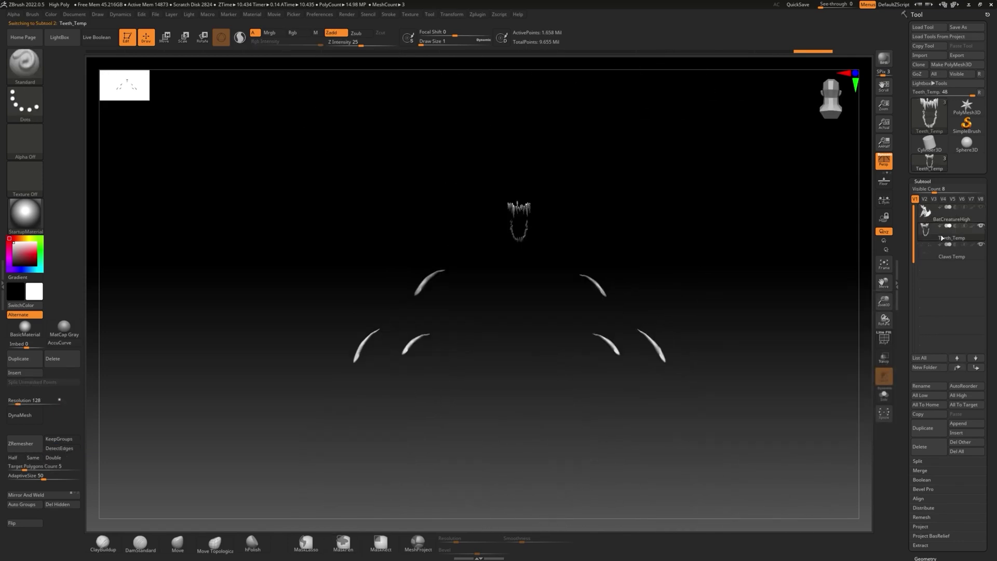
right_drag(651, 159, 655, 160)
alt+right_drag(582, 202, 692, 179)
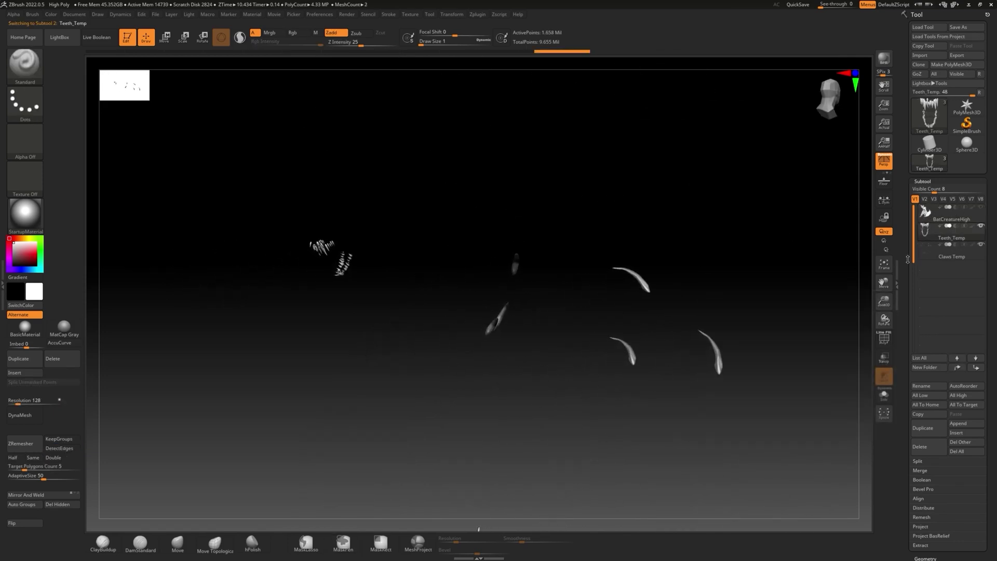
mouse_move(627, 245)
right_down()
mouse_move(666, 281)
mouse_move(605, 239)
mouse_move(606, 223)
right_up()
key(space)
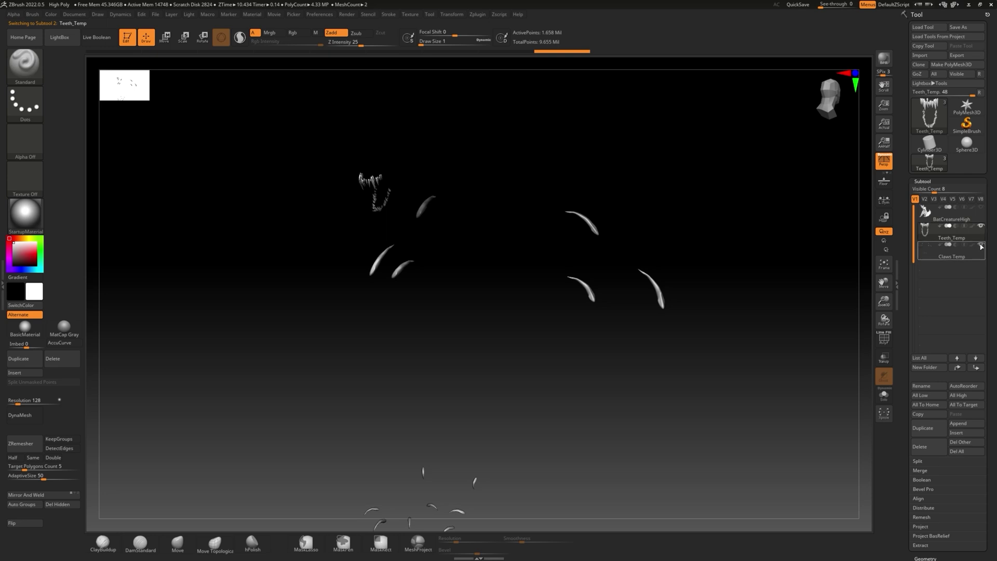
click(980, 245)
alt+right_drag(374, 177, 481, 228)
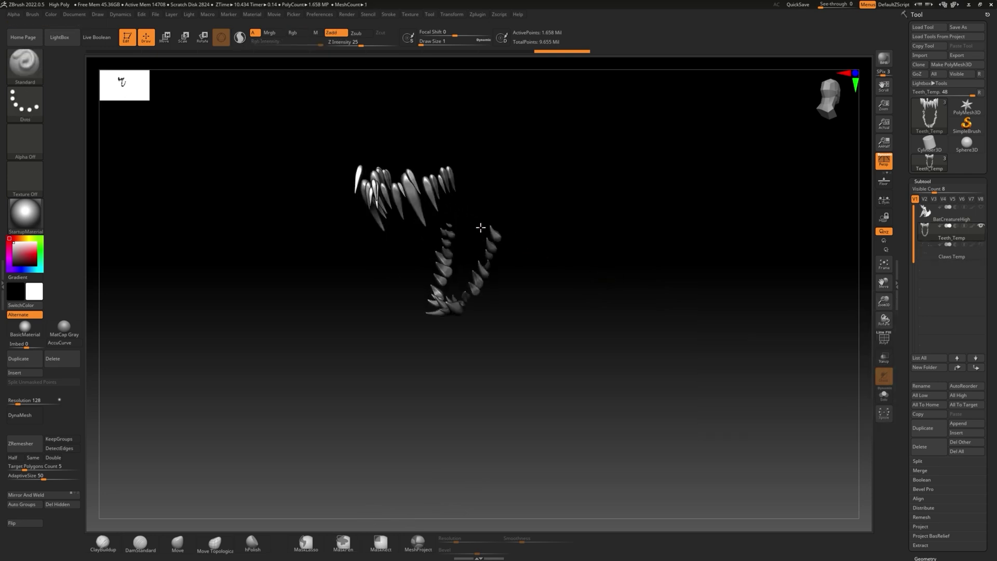
alt+right_drag(507, 108, 580, 136)
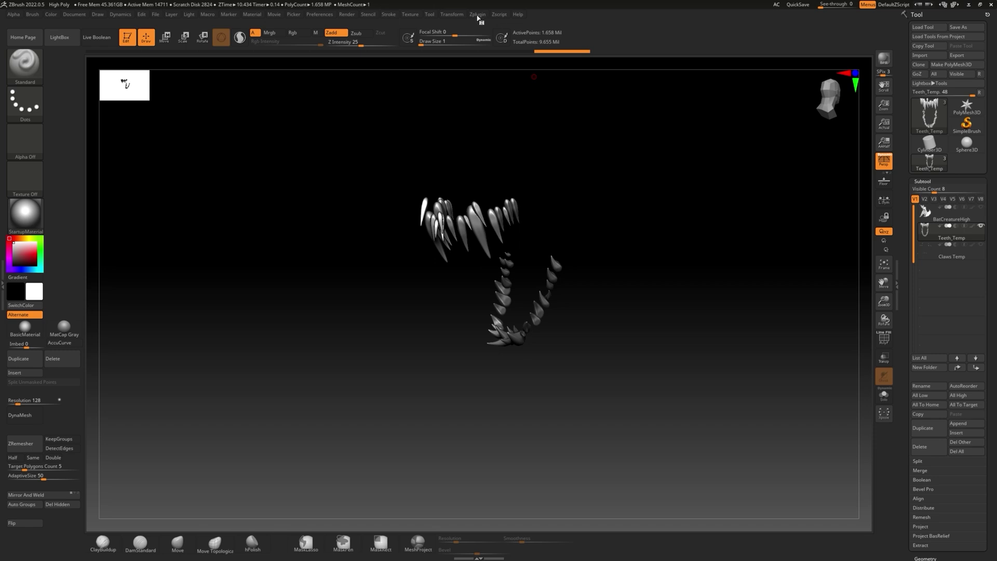
Set the decimation percentage to 20 in Decimation Master and decimate the Teeth_Temp subtool
click(477, 15)
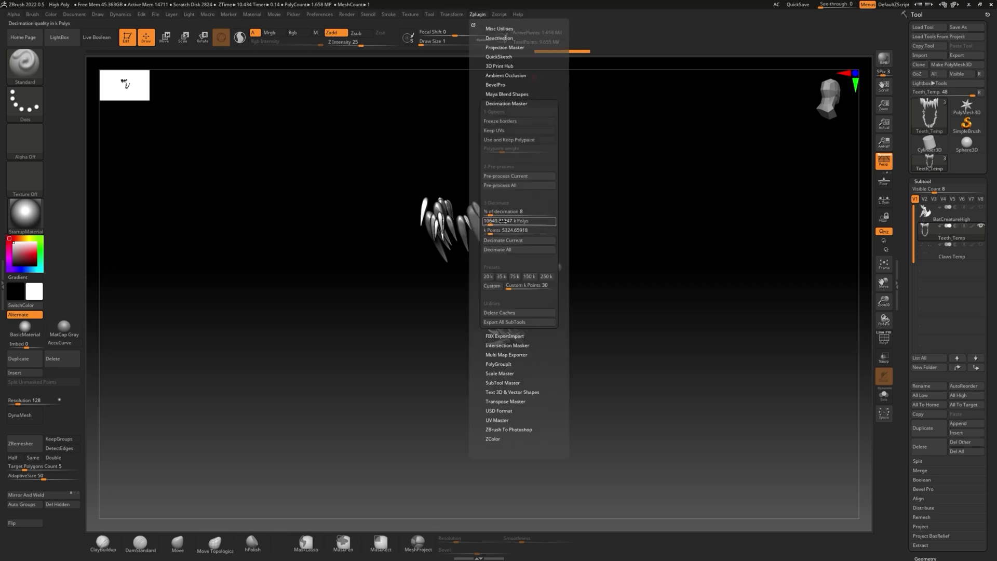
click(485, 211)
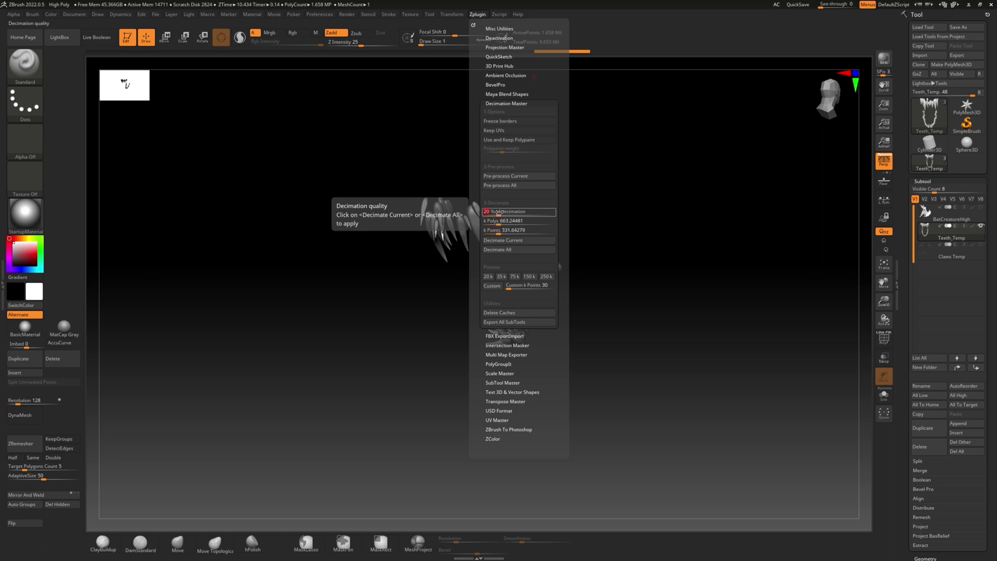
click(502, 240)
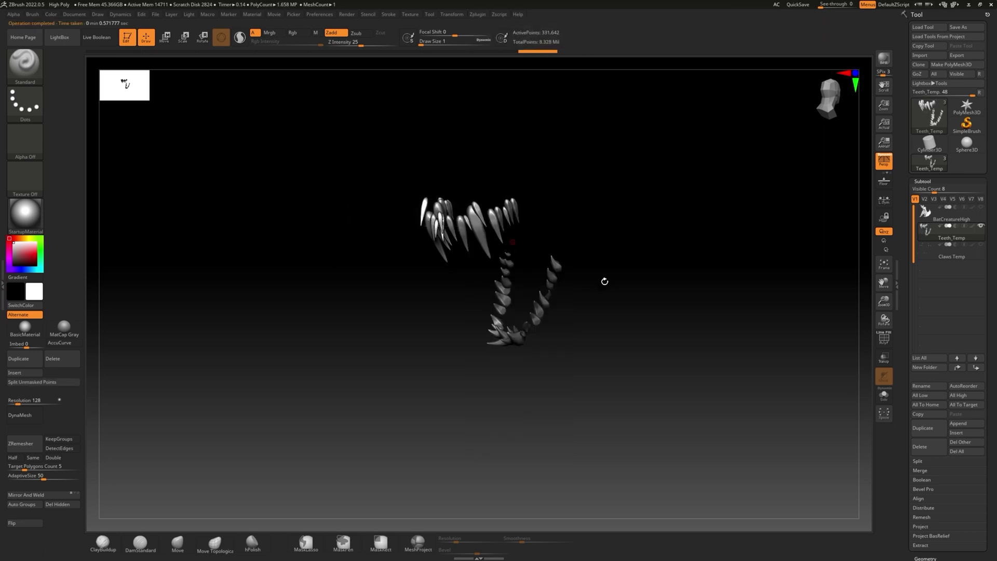
ctrl+right_drag(529, 227, 574, 263)
scroll(574, 262, down, 5)
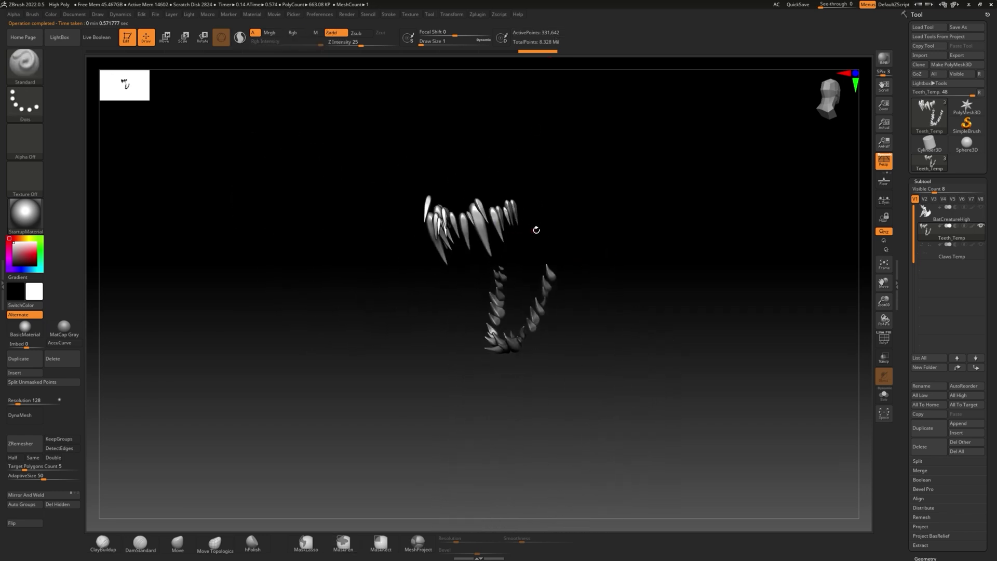
Select the Claws Temp subtool, look over the claws and decimate it at 20 percent in Decimation Master
click(926, 252)
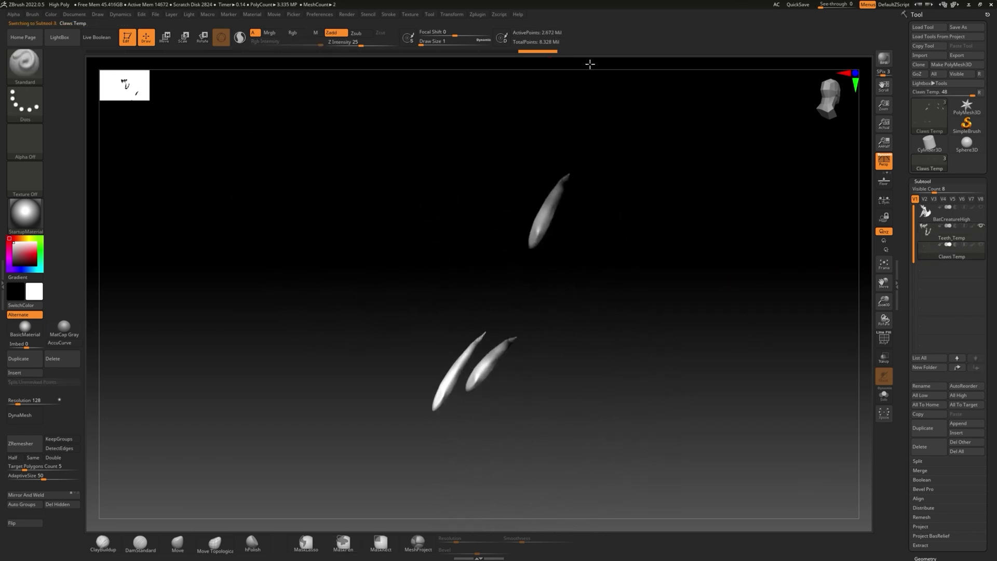
right_drag(593, 255, 577, 263)
right_drag(758, 319, 644, 312)
drag(644, 312, 749, 285)
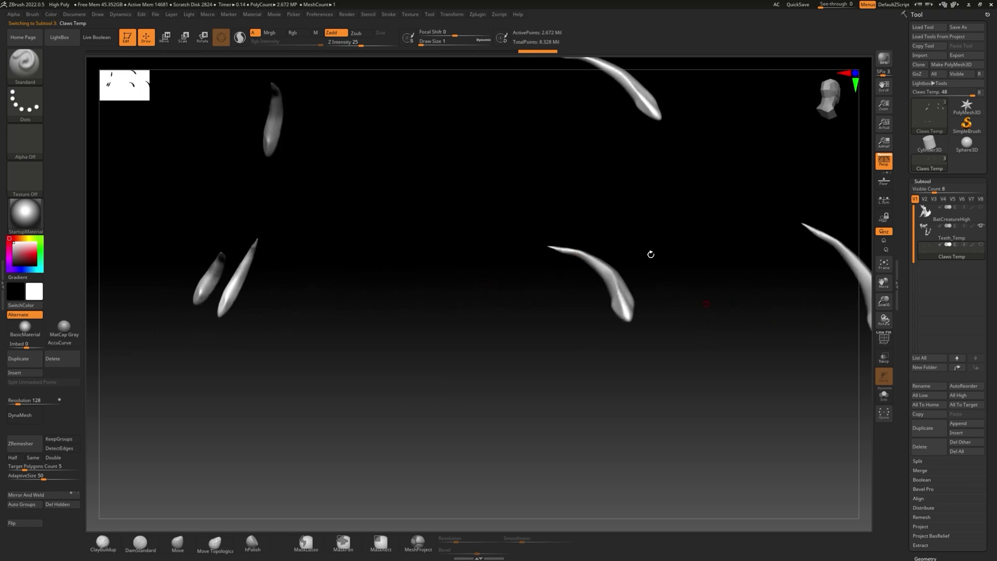
drag(747, 292, 616, 263)
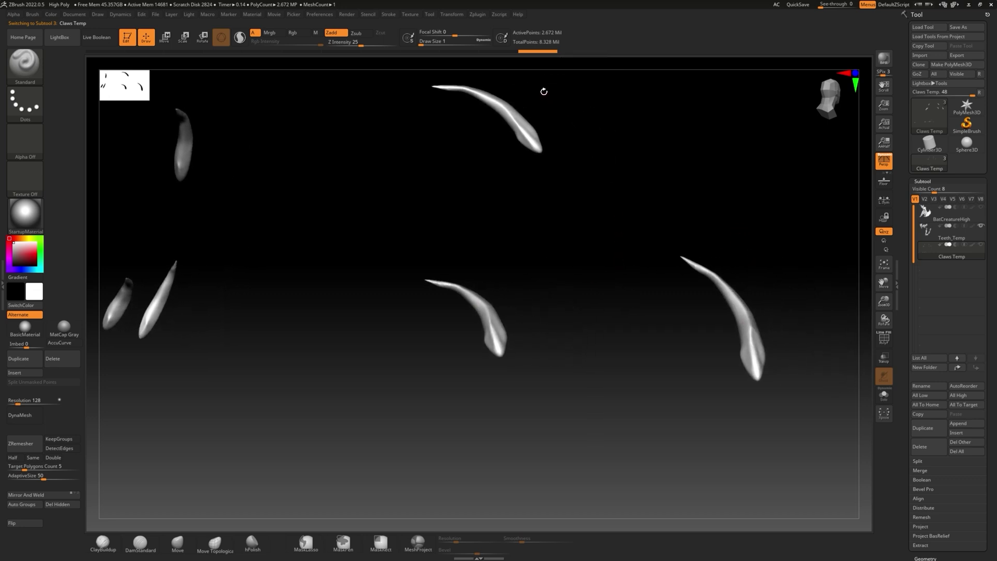
click(479, 15)
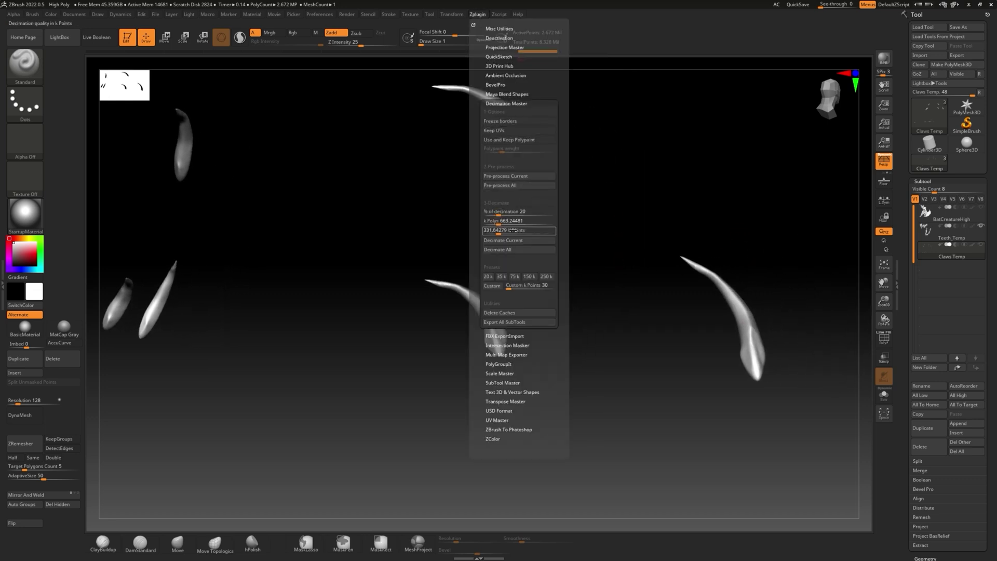
click(501, 247)
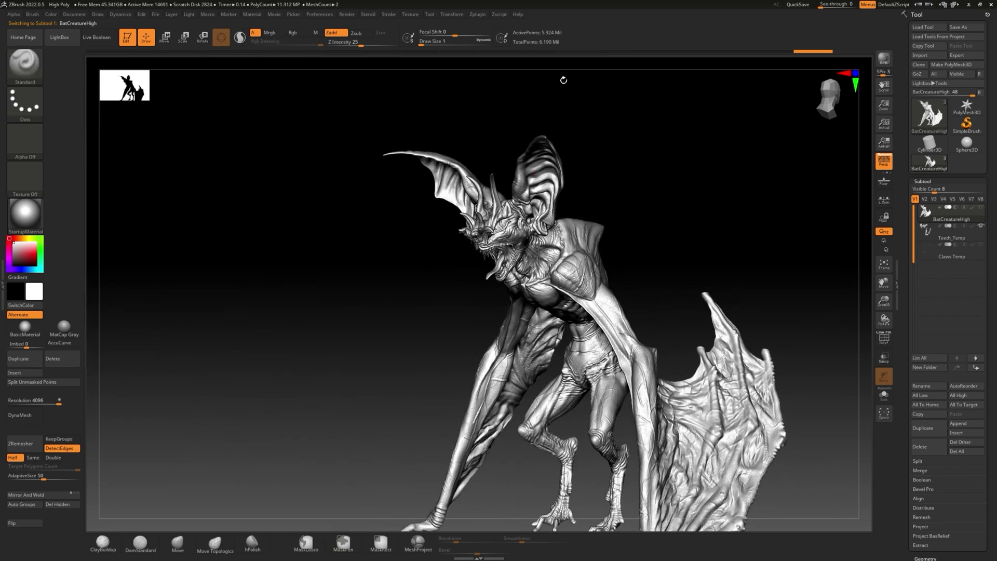
Turn on visibility for the BatCreatureHigh and Claws Temp subtools alongside Teeth_Temp and face the full creature to the front
right_drag(562, 179, 628, 205)
right_drag(690, 260, 641, 288)
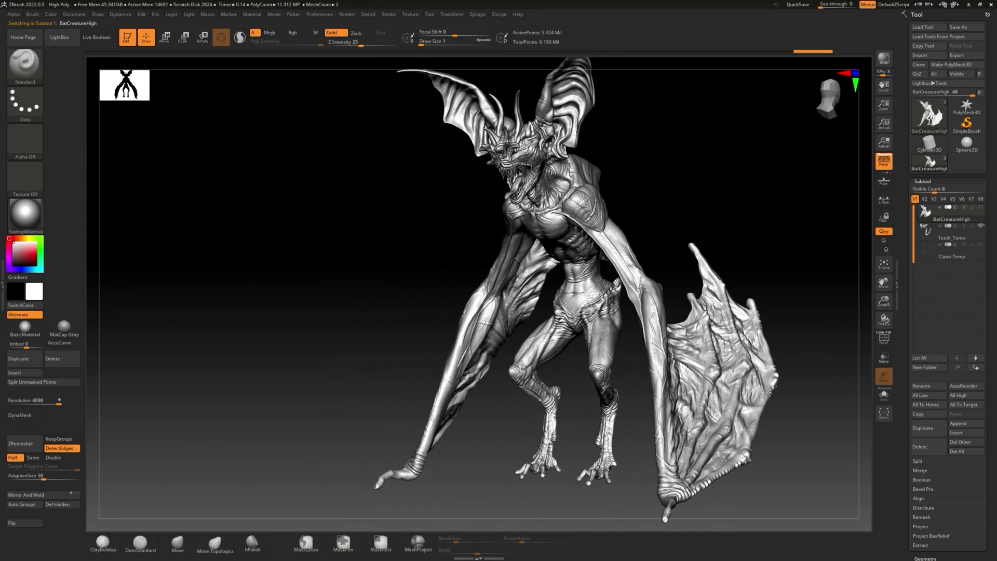
click(981, 244)
drag(684, 262, 638, 242)
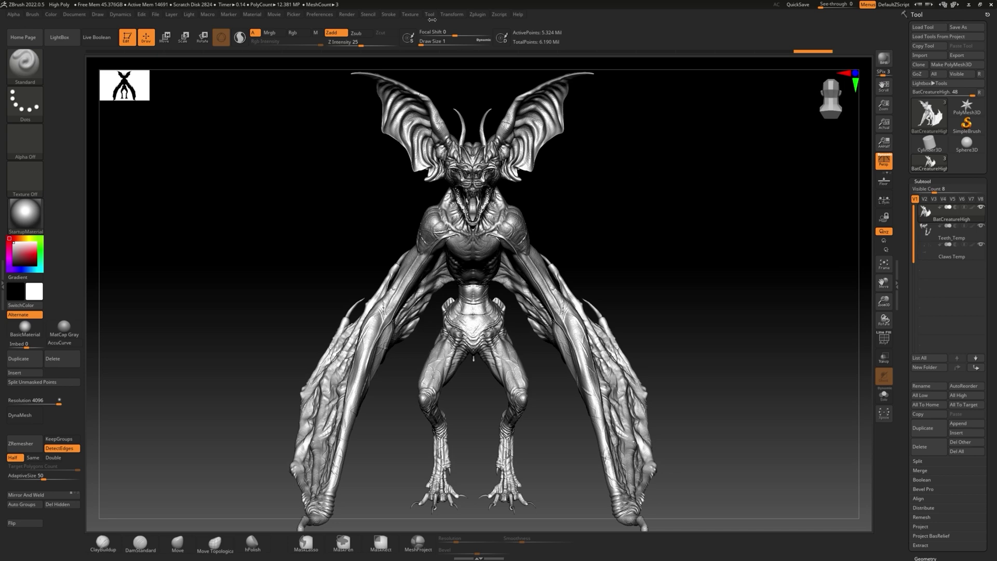
Set FBX ExportImport to export the visible subtools and expand its additional export options
click(476, 14)
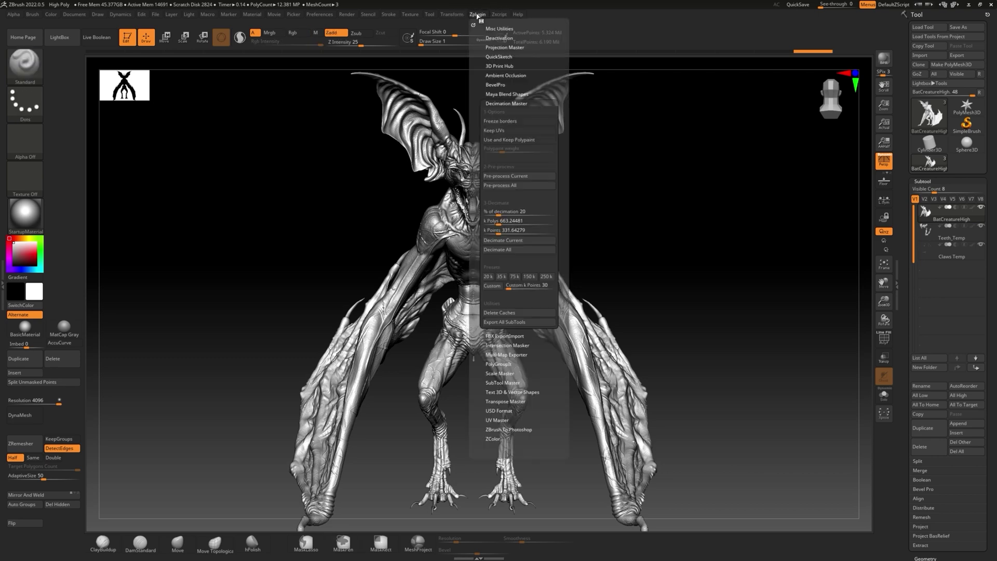
click(500, 102)
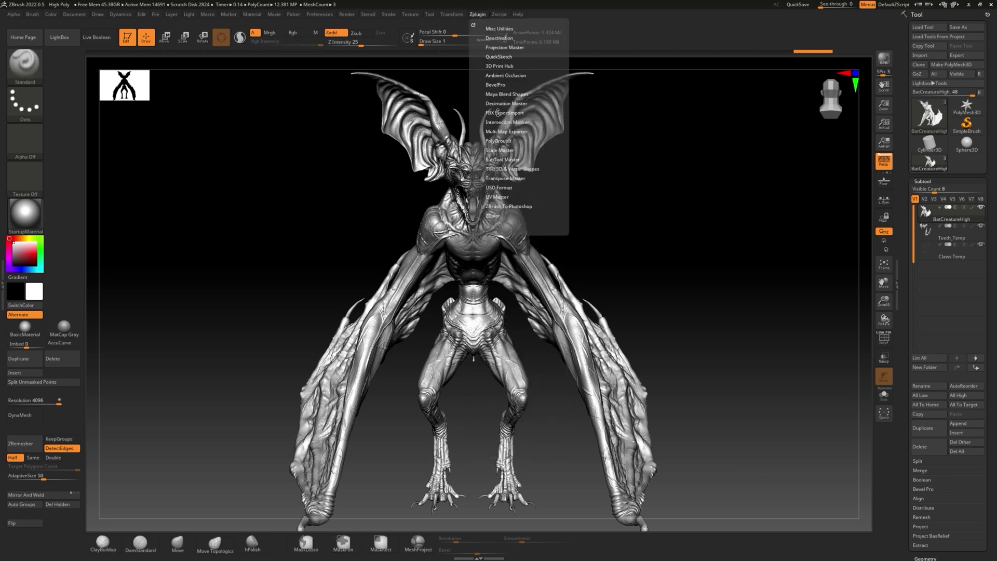
click(497, 112)
key(ctrl)
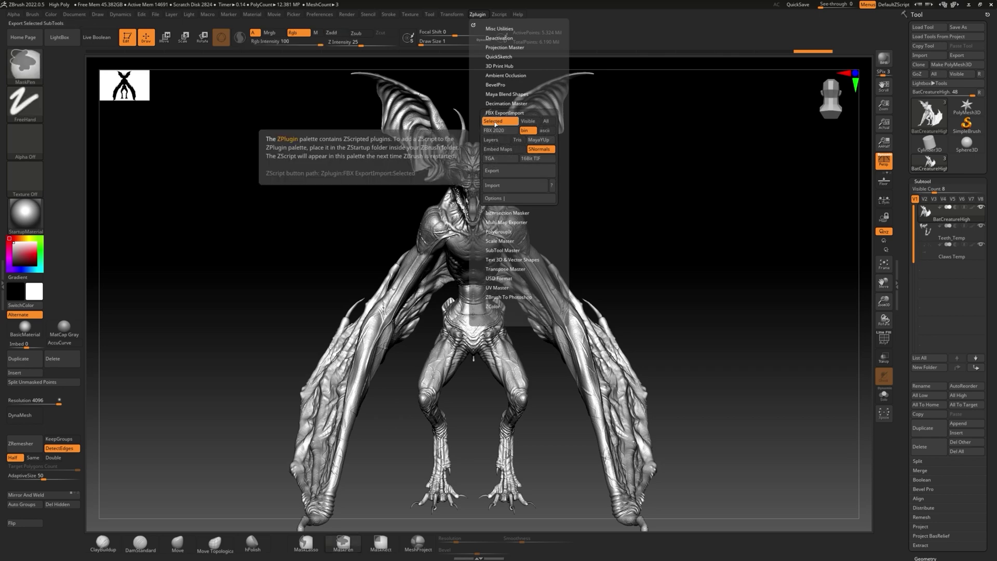
click(527, 121)
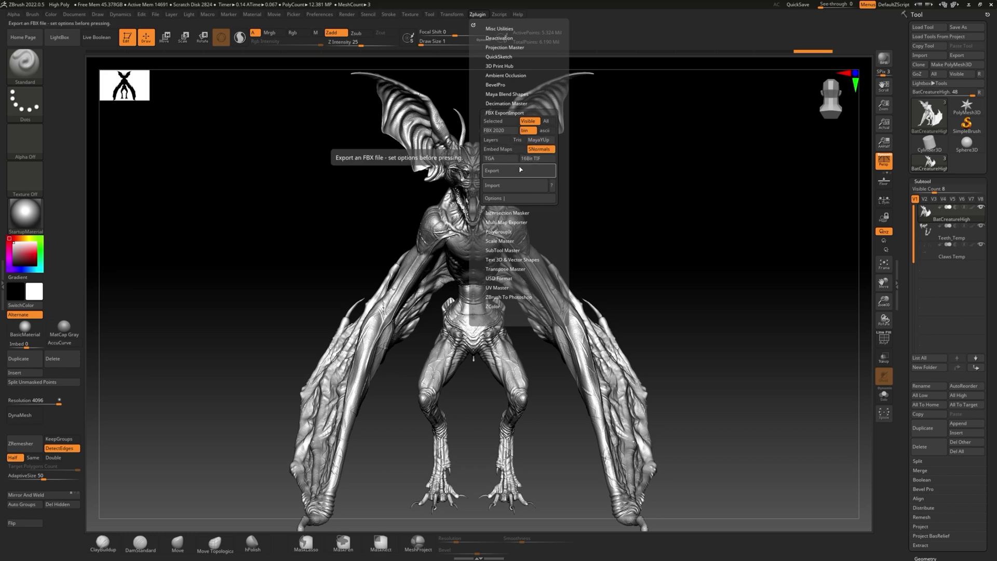
click(512, 199)
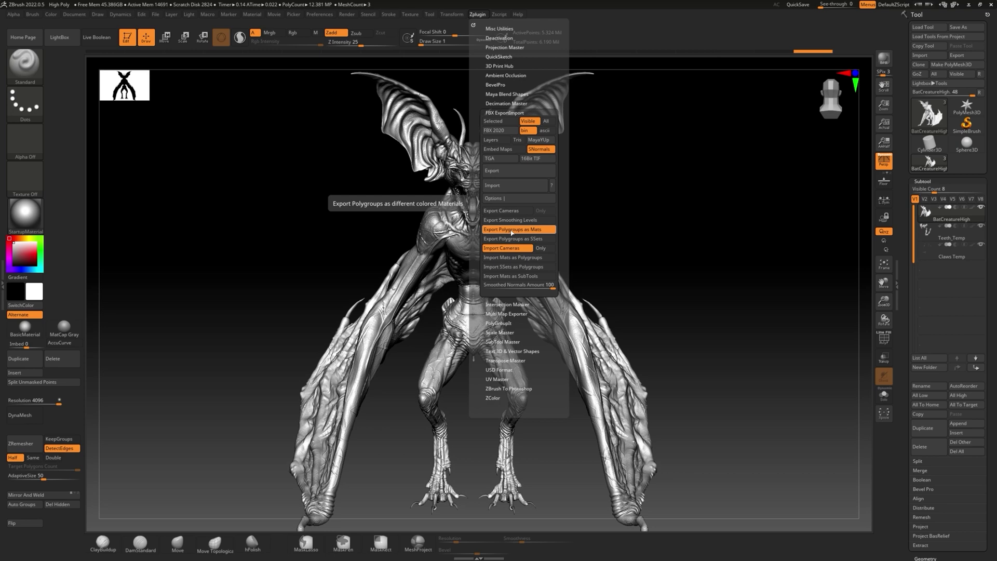
Export the visible subtools as Batcreature_high.fbx in the High Poly folder, replacing the existing file
click(513, 172)
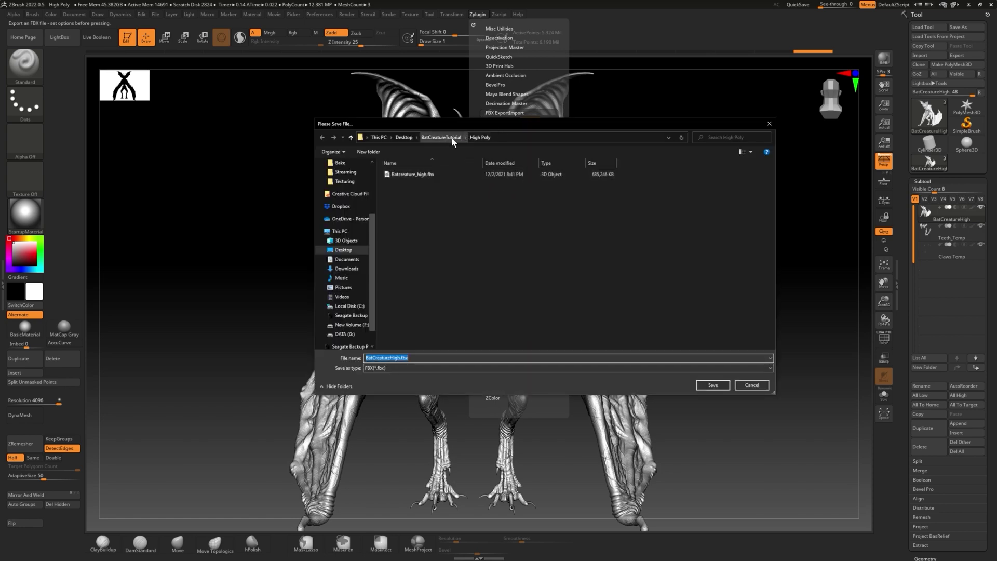
click(416, 175)
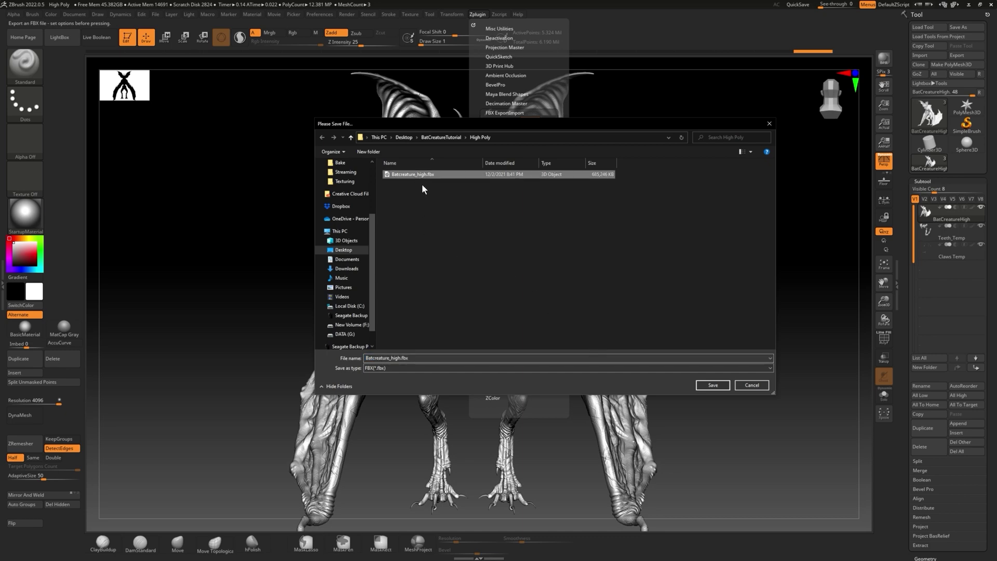
click(710, 387)
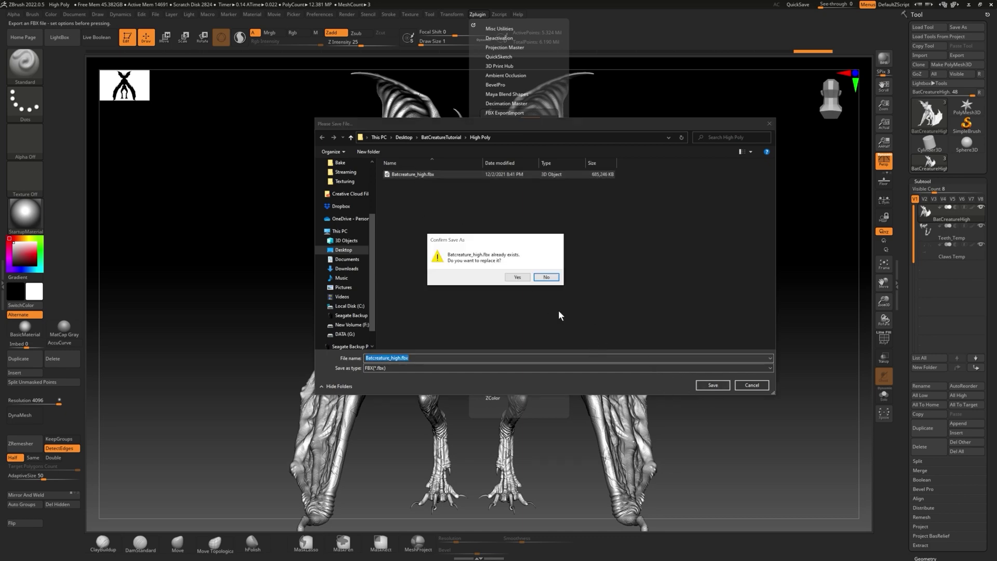
click(518, 278)
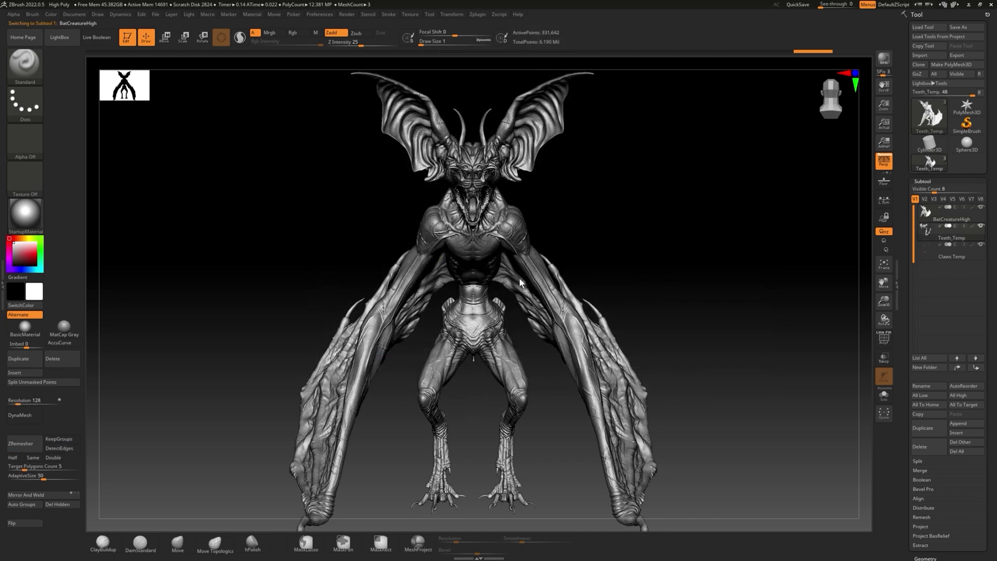